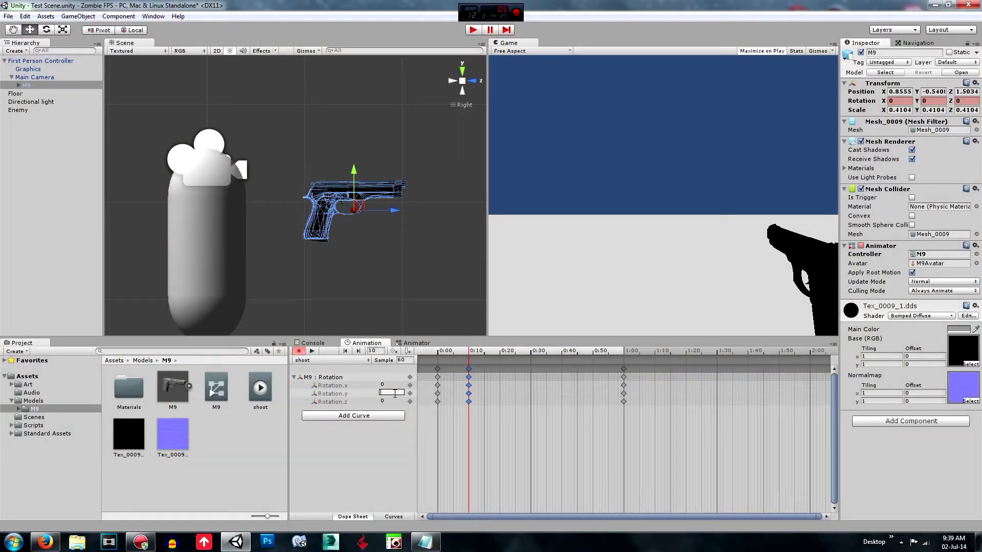
pyautogui.write('100')
pyautogui.press('BackSpace')
pyautogui.press('BackSpace')
pyautogui.press('BackSpace')
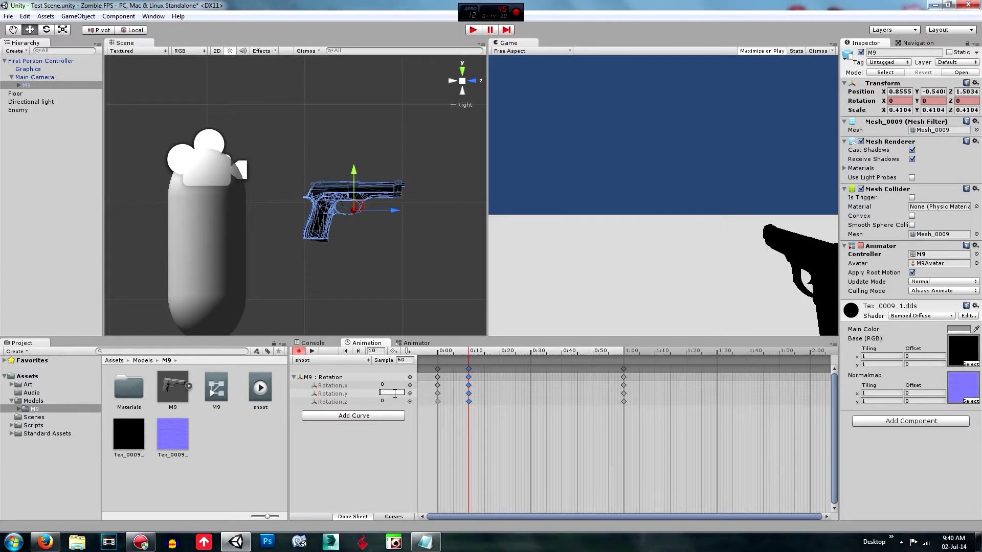
# Try X rotations of -25 and -15 for the M9 at frame 10 of the shoot animation
pyautogui.click(394, 385)
pyautogui.write('100')
pyautogui.press('BackSpace')
pyautogui.press('BackSpace')
pyautogui.press('BackSpace')
pyautogui.write('-')
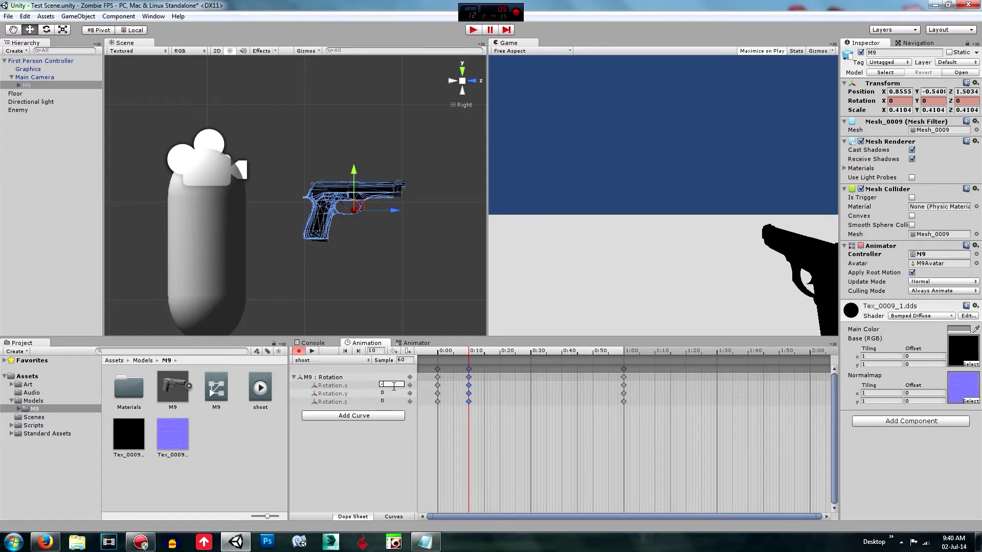
pyautogui.write('25')
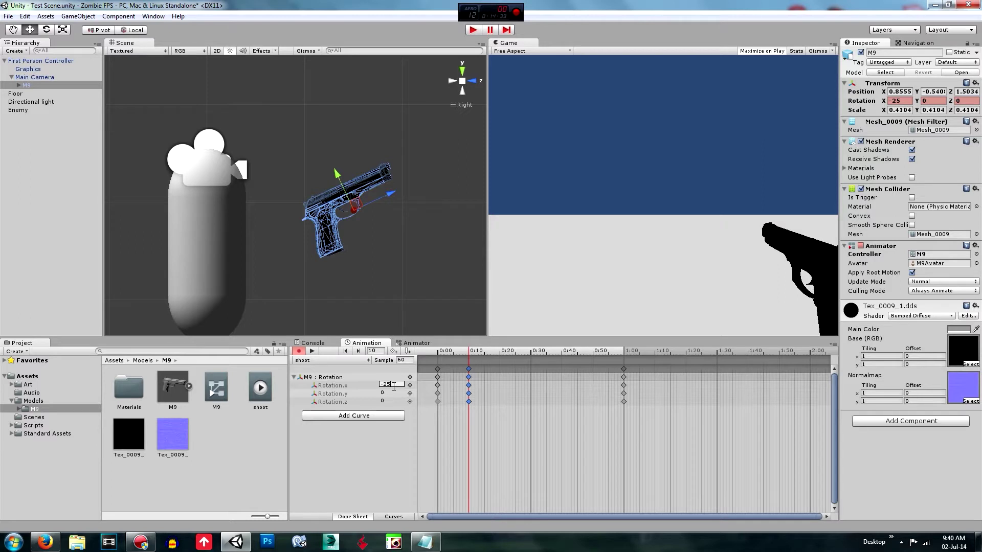
pyautogui.press('Return')
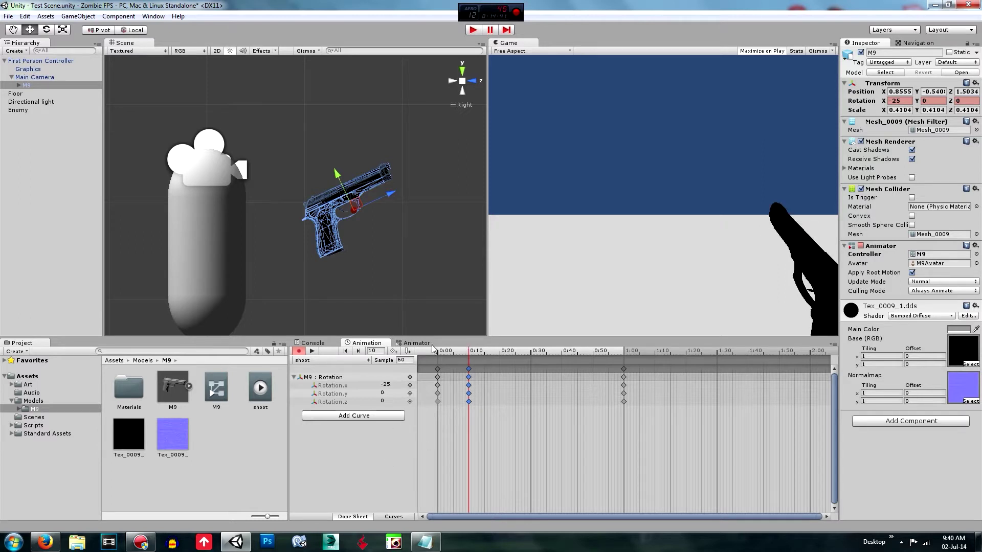
pyautogui.click(397, 384)
pyautogui.write('-15')
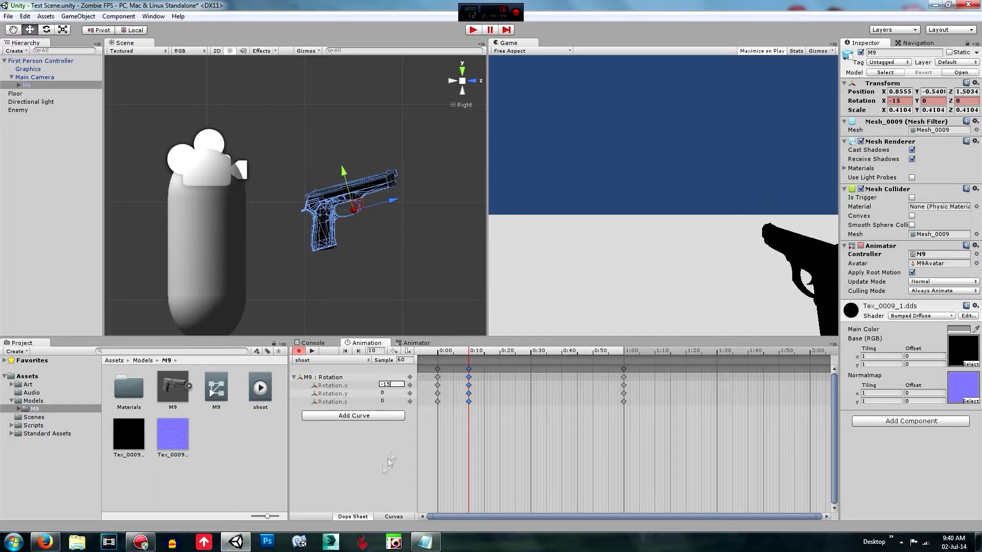
pyautogui.press('Return')
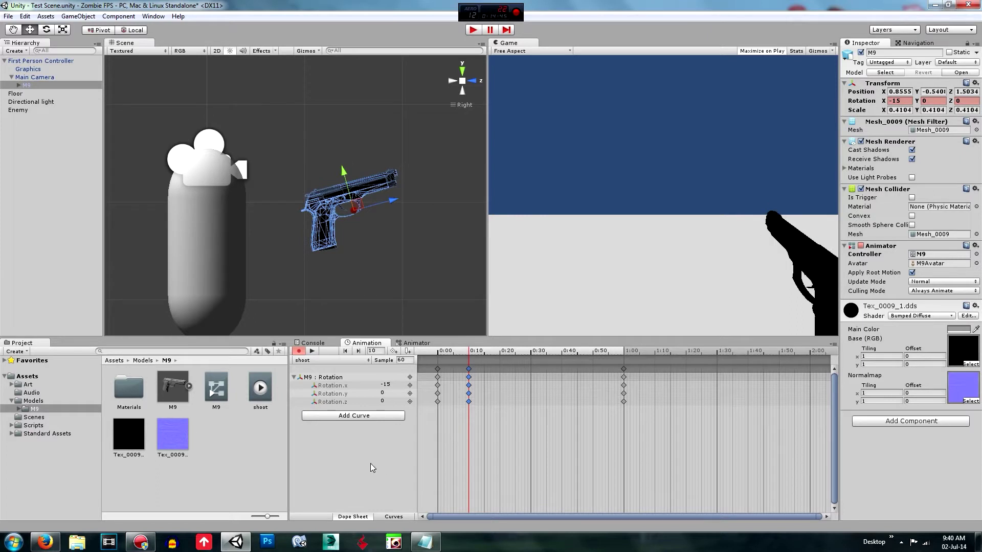
# Set the M9's X rotation at frame 10 to -5
pyautogui.click(396, 384)
pyautogui.write('-5')
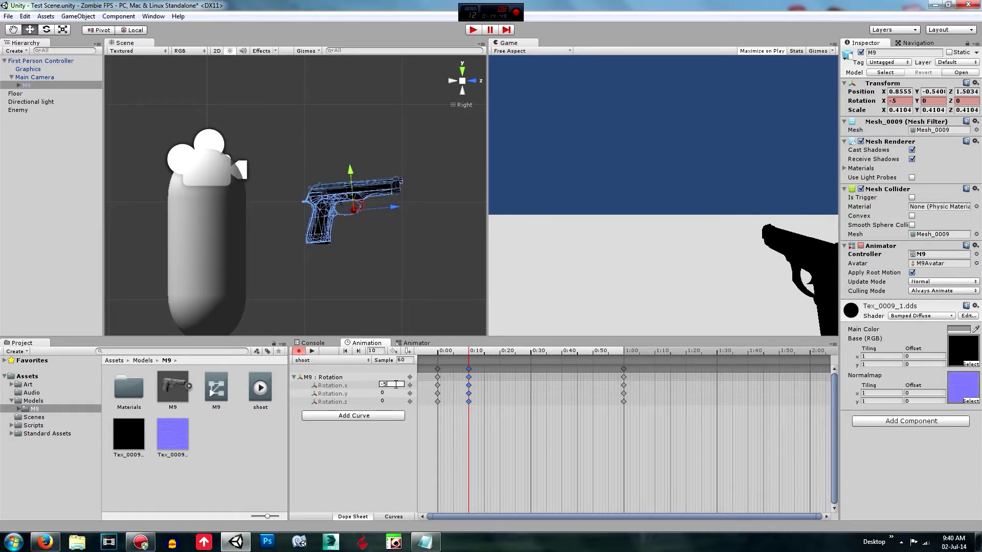
pyautogui.press('Return')
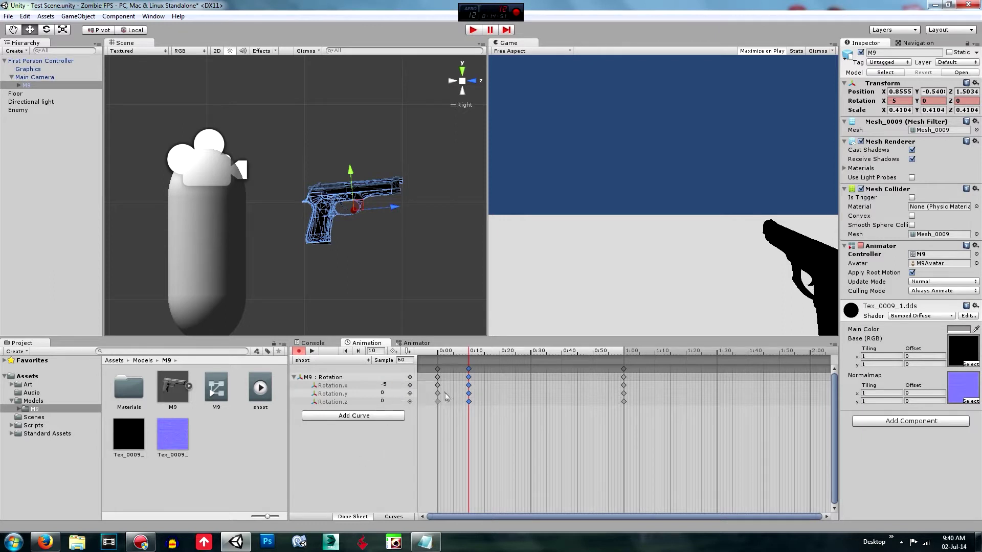
# Add a rotation key at frame 20 and set its X rotation to 0
pyautogui.rightClick(500, 369)
pyautogui.click(516, 376)
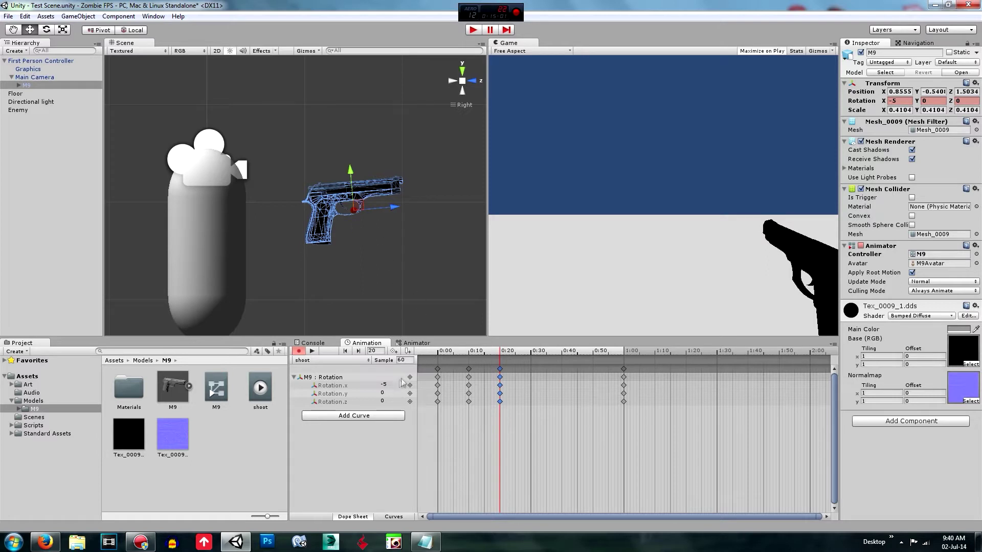
pyautogui.click(393, 384)
pyautogui.write('0')
pyautogui.press('Return')
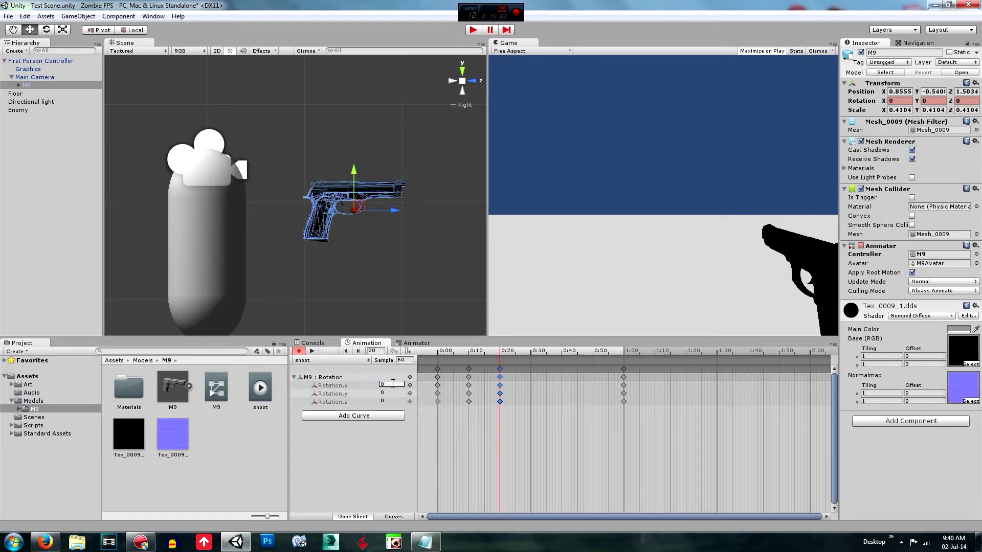
# Delete the rotation keys at frame 60 and select the keys at frame 20
pyautogui.rightClick(622, 369)
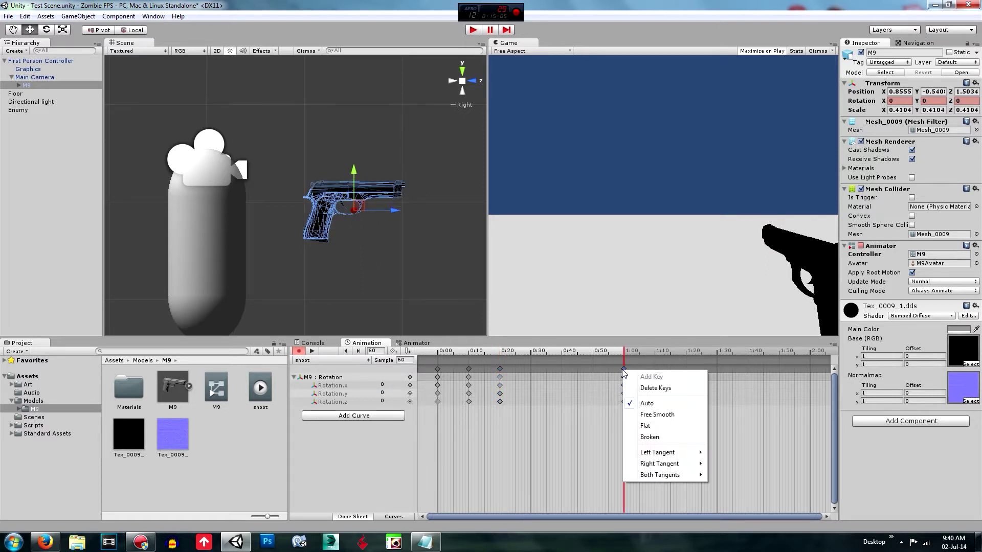
pyautogui.click(638, 387)
pyautogui.click(499, 369)
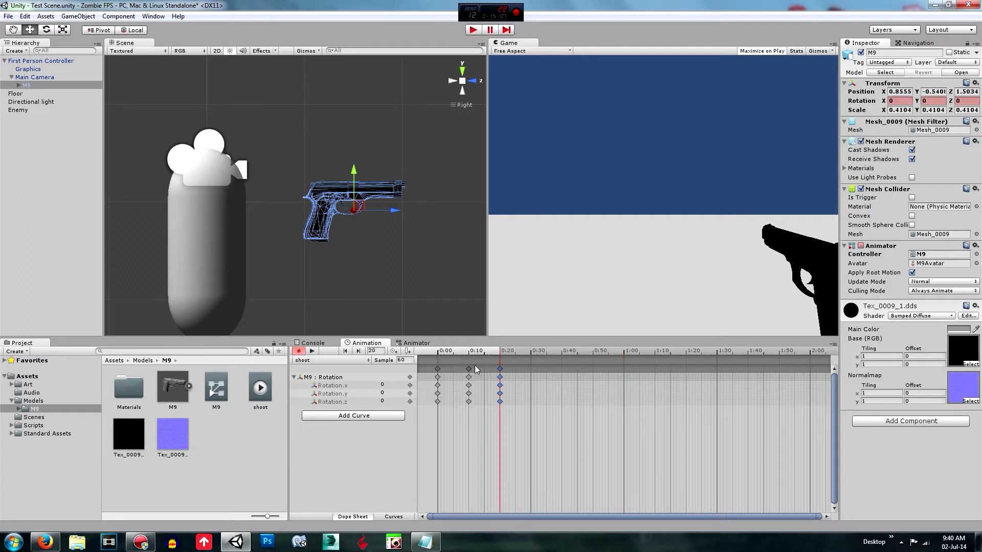
# Preview the shoot animation, then select the keys at frame 10
pyautogui.click(311, 351)
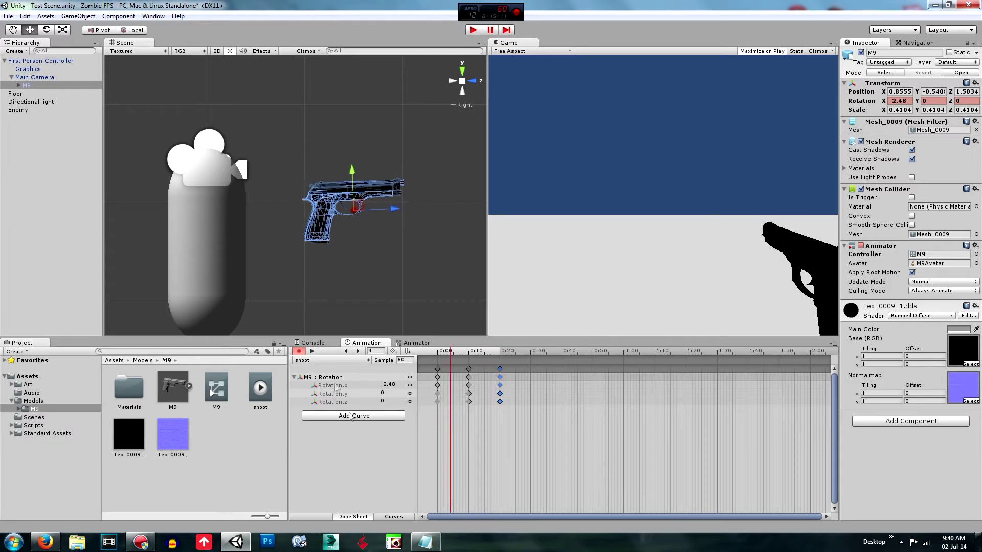
pyautogui.click(451, 426)
pyautogui.click(468, 370)
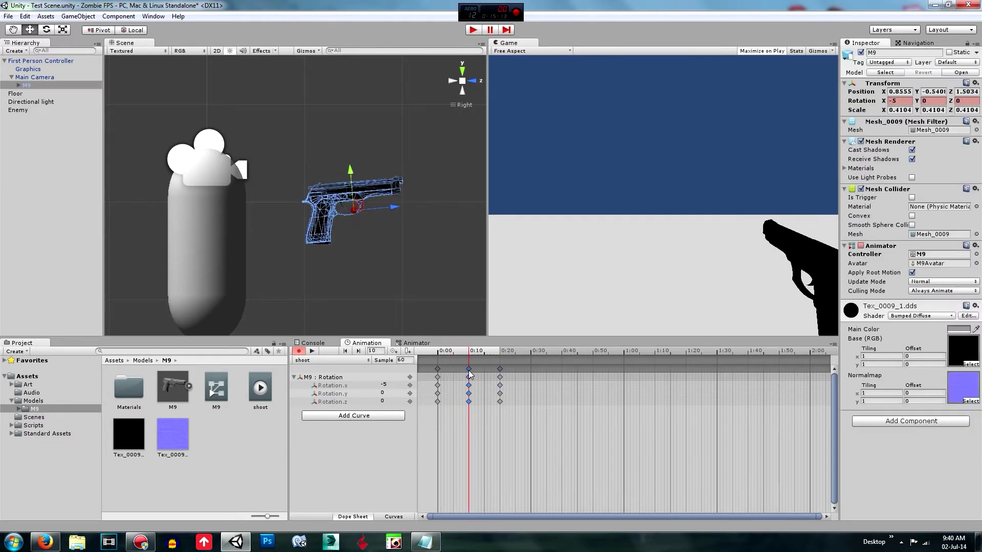
# Add a Position curve for the M9 and try to add a position key at frame 10
pyautogui.click(343, 416)
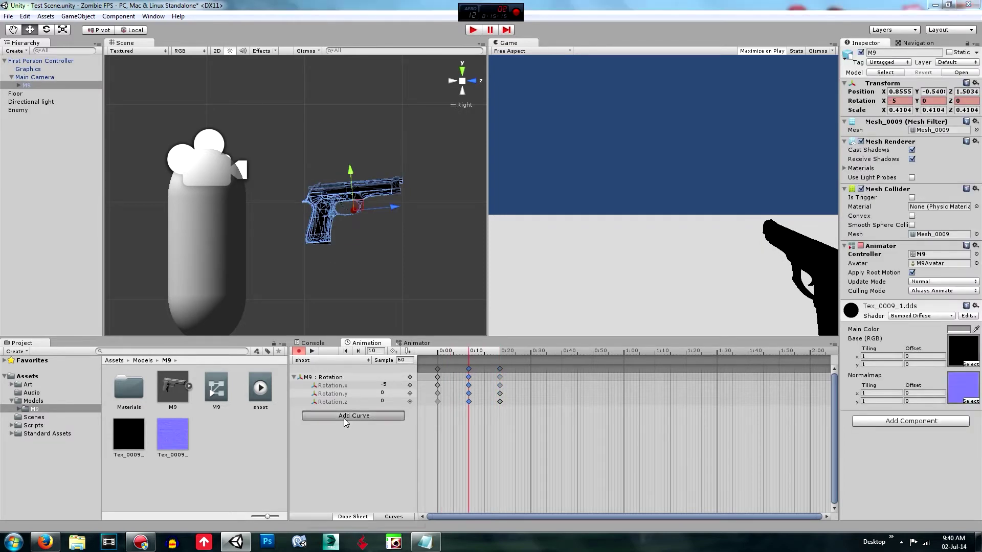
pyautogui.click(410, 406)
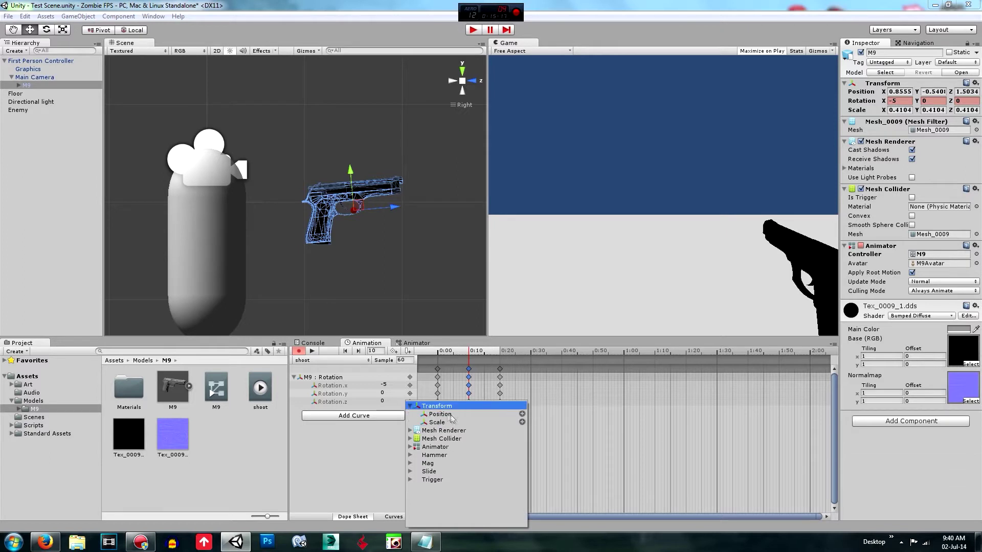
pyautogui.click(521, 414)
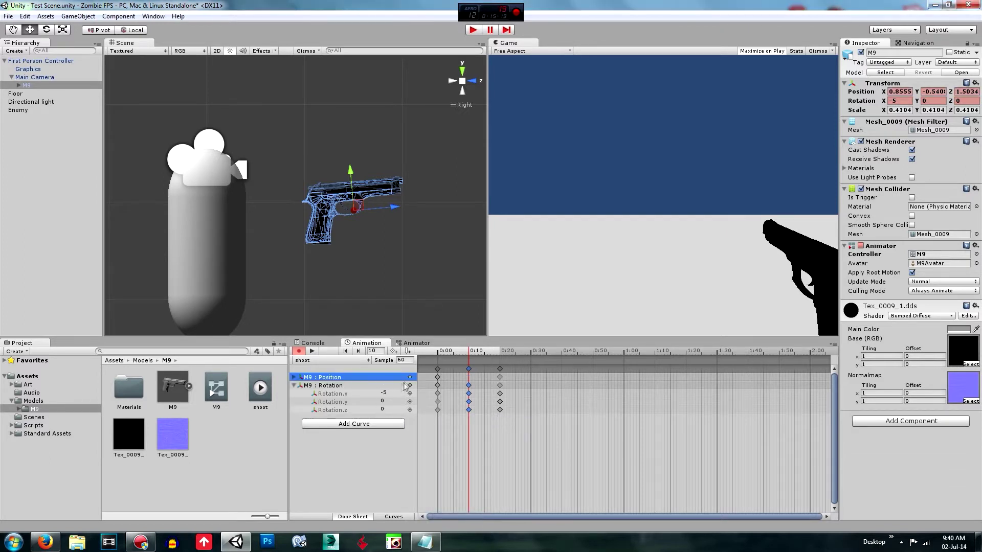
pyautogui.click(294, 378)
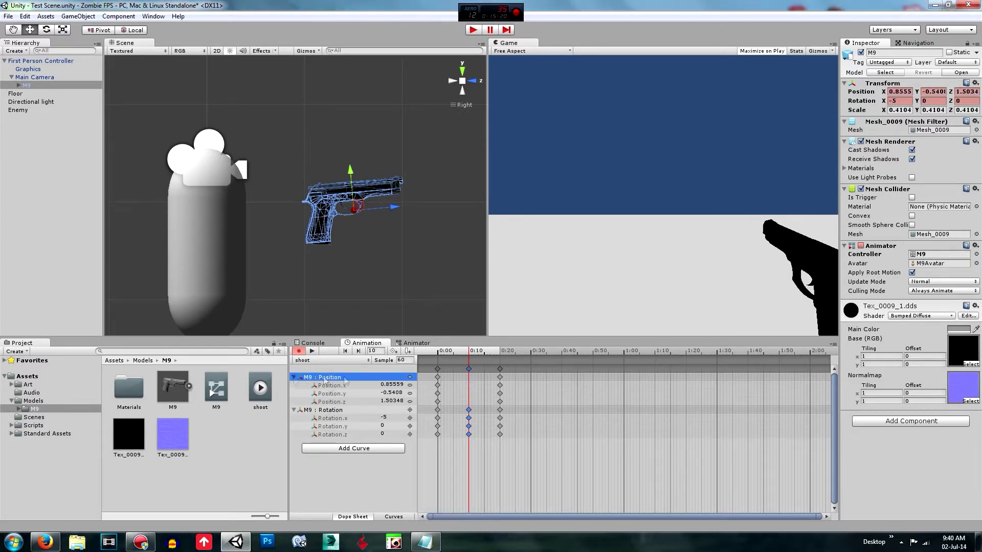
pyautogui.click(410, 378)
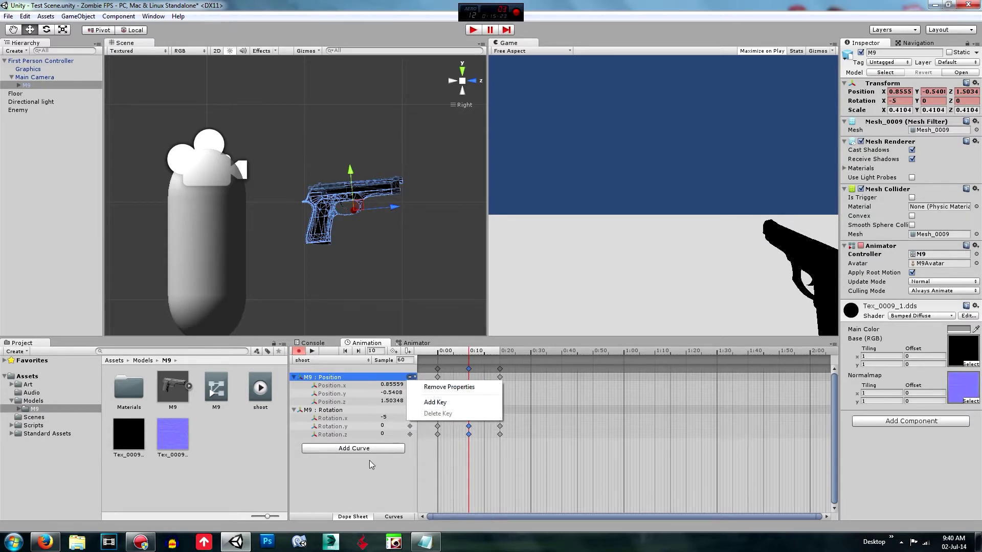
pyautogui.click(431, 402)
pyautogui.click(319, 378)
pyautogui.rightClick(319, 379)
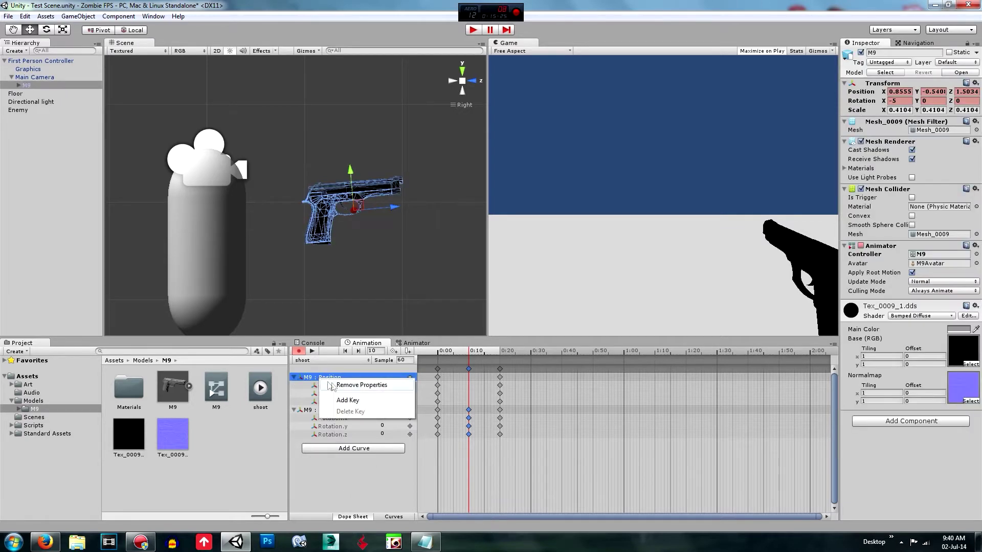
pyautogui.click(358, 399)
# Delete the Position keys at frames 0 and 20 of the shoot animation
pyautogui.click(438, 376)
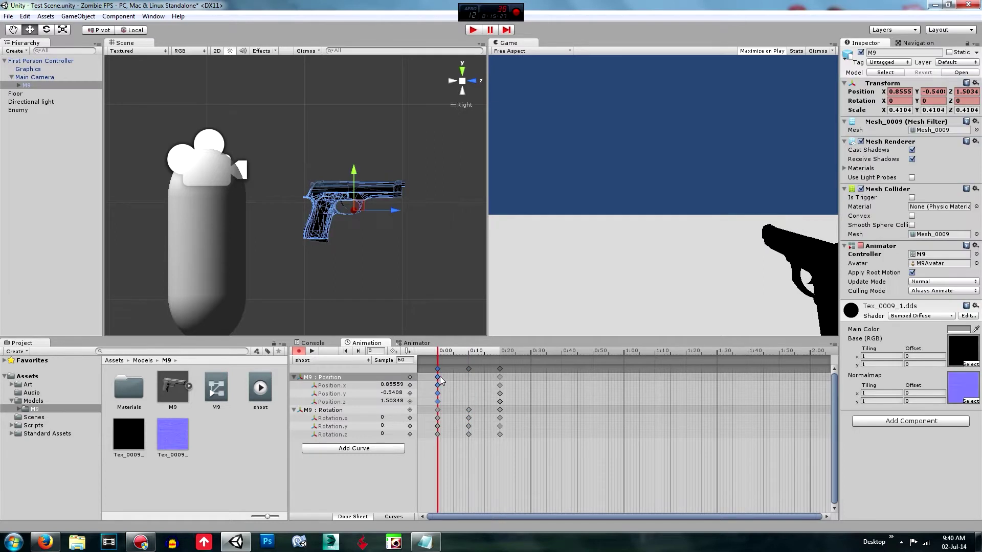
pyautogui.rightClick(438, 368)
pyautogui.click(433, 371)
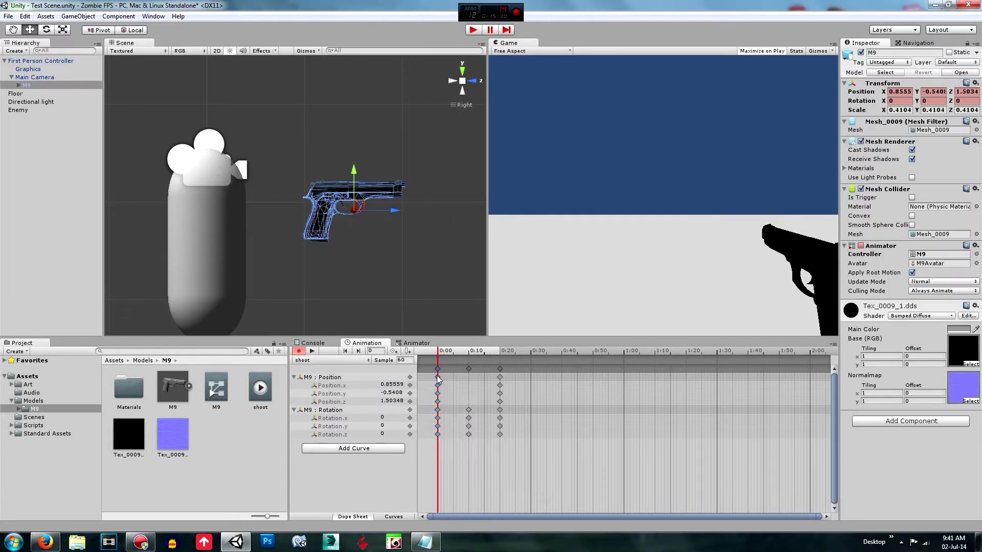
pyautogui.rightClick(437, 378)
pyautogui.click(470, 396)
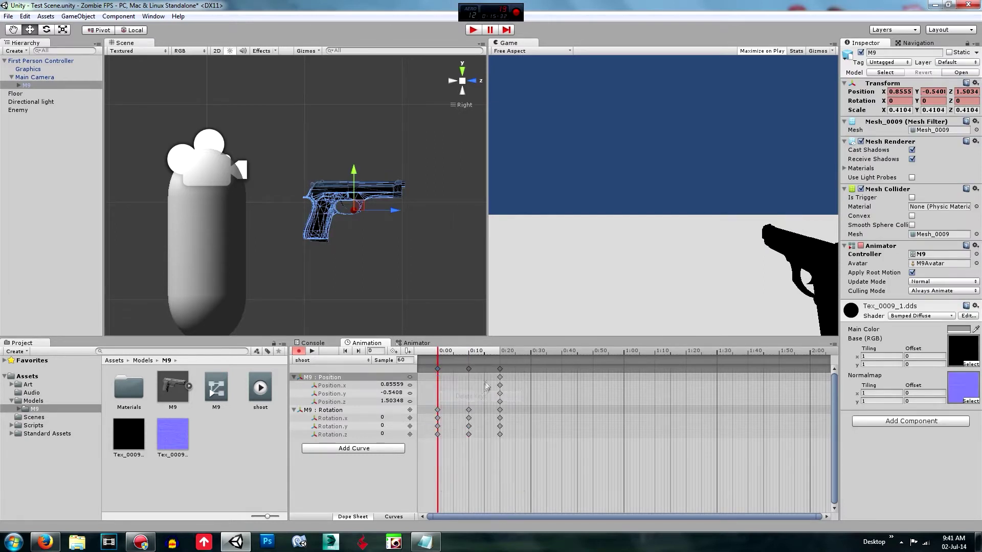
pyautogui.click(499, 378)
pyautogui.rightClick(500, 378)
pyautogui.click(538, 397)
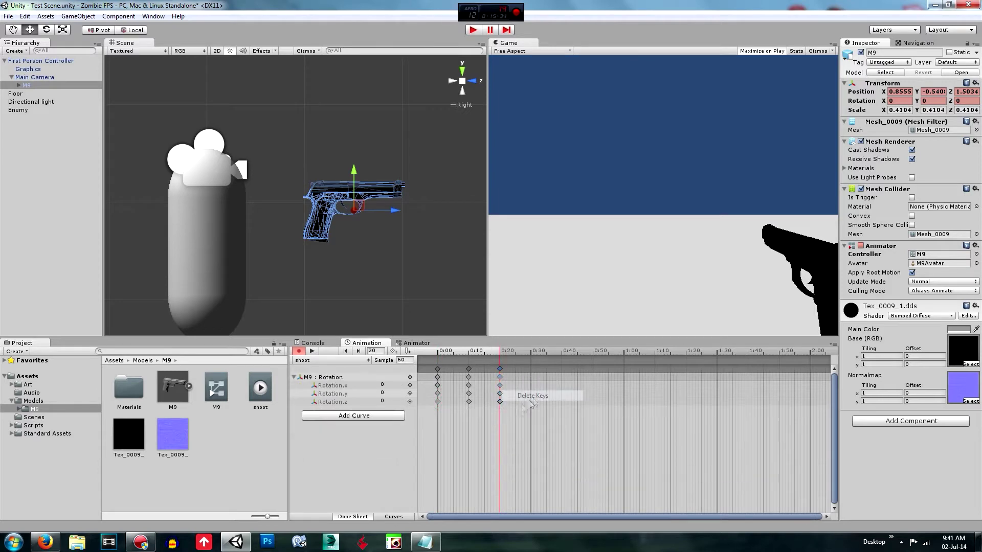
# Save the scene
pyautogui.click(403, 462)
pyautogui.hotkey('ctrl', 's')
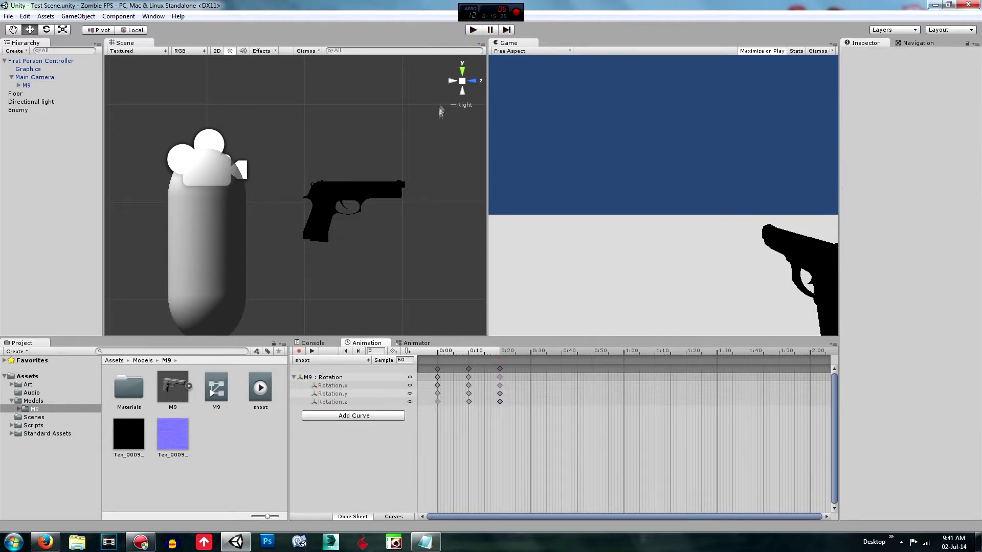
# Set the M9's position to X 0.7, Y -0.3 and Z 1.3
pyautogui.click(396, 189)
pyautogui.click(901, 92)
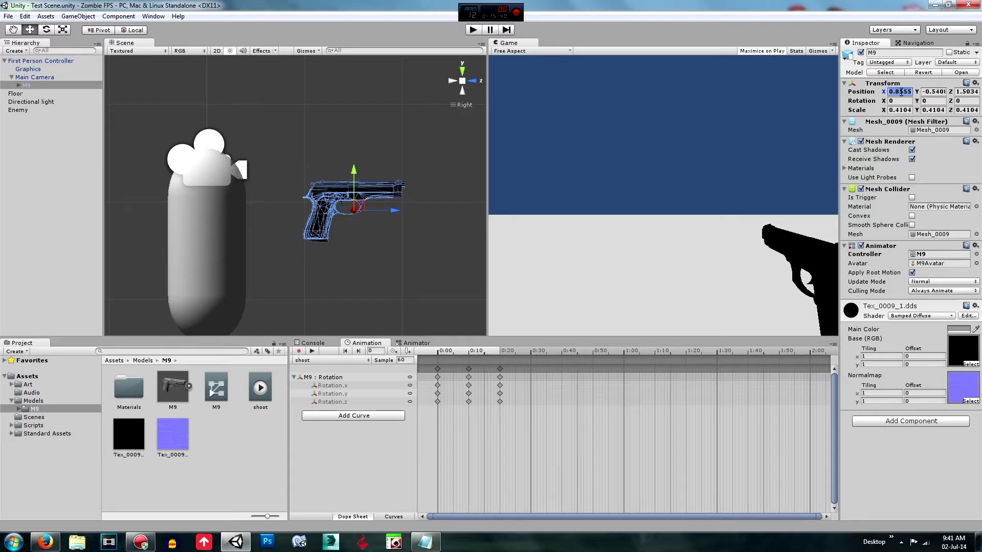
pyautogui.write('0.3')
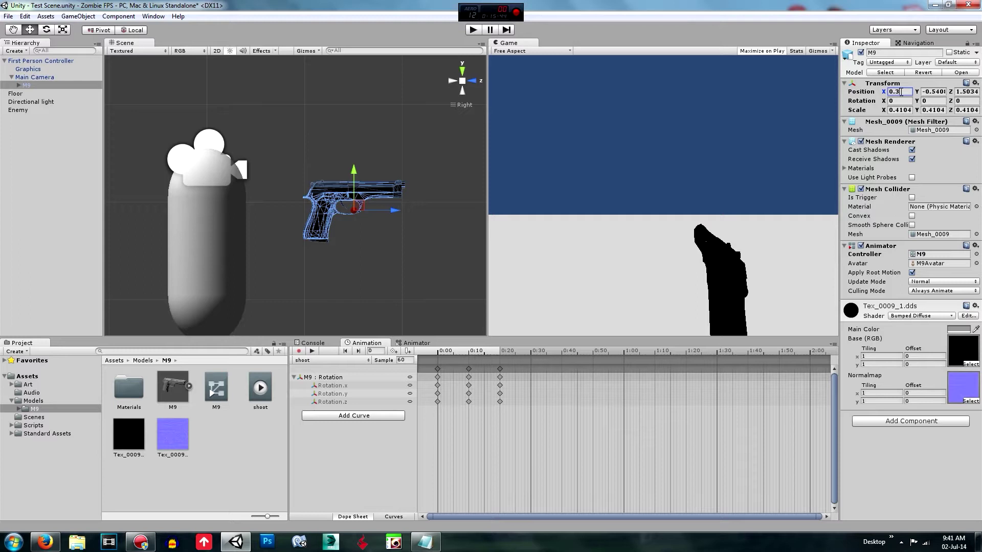
pyautogui.press('BackSpace')
pyautogui.write('7')
pyautogui.click(936, 92)
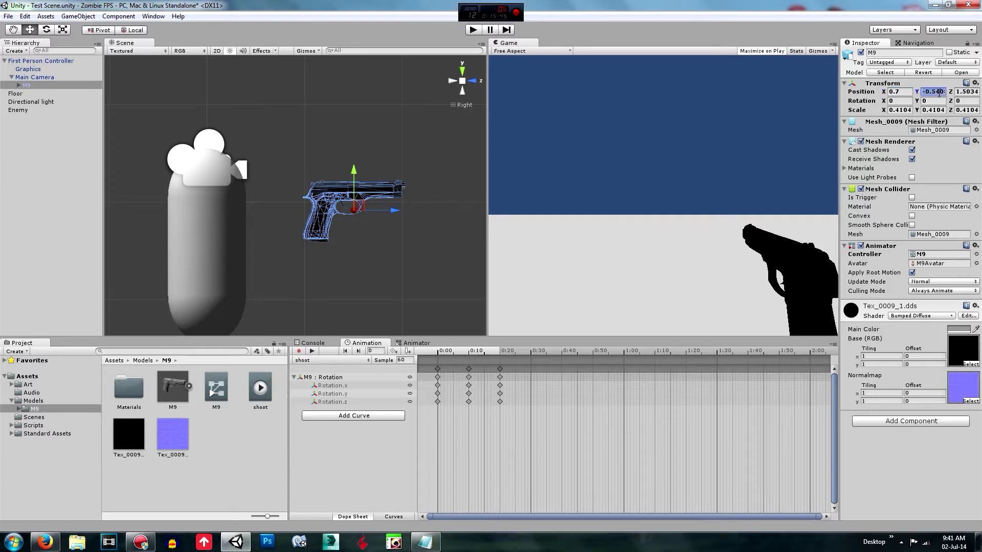
pyautogui.write('-0.3')
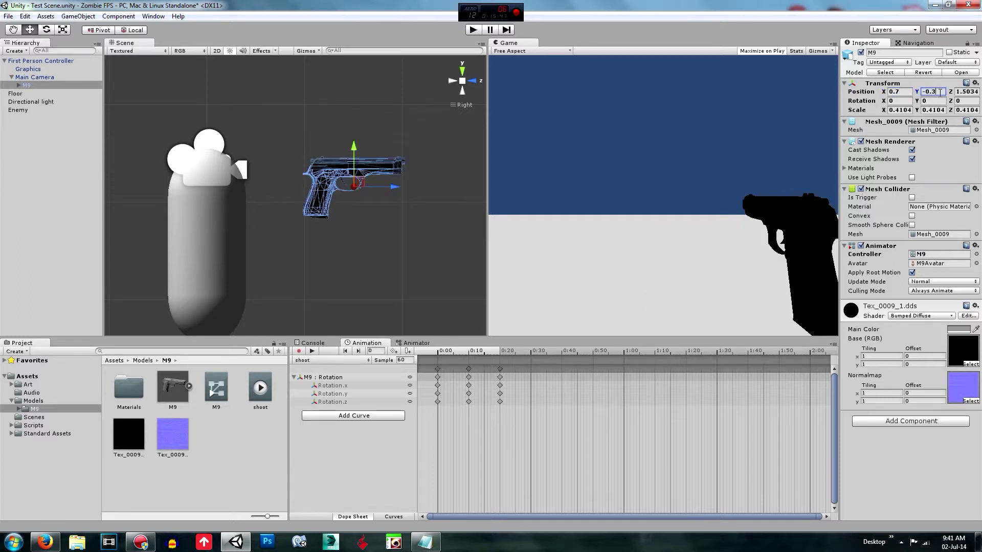
pyautogui.click(961, 92)
pyautogui.write('1.3')
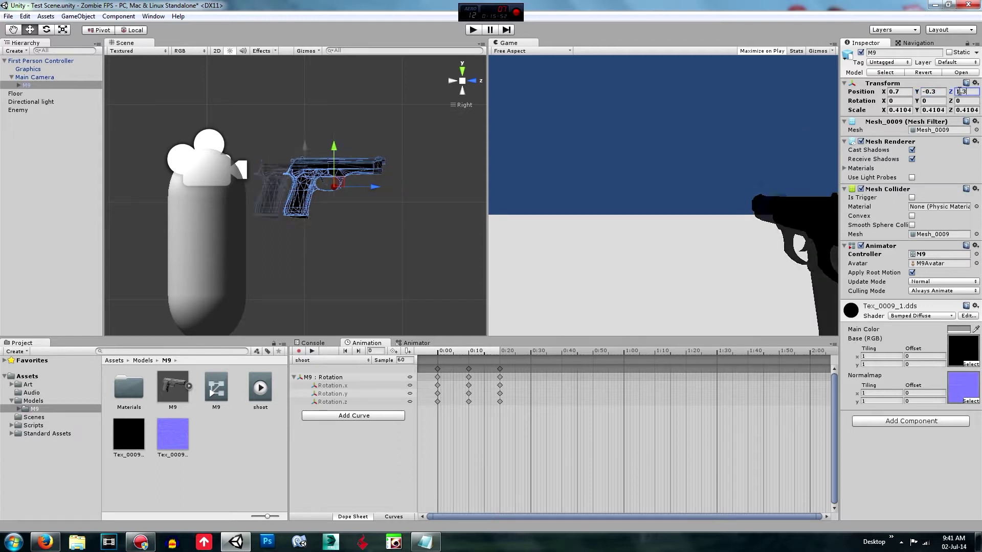
pyautogui.click(699, 165)
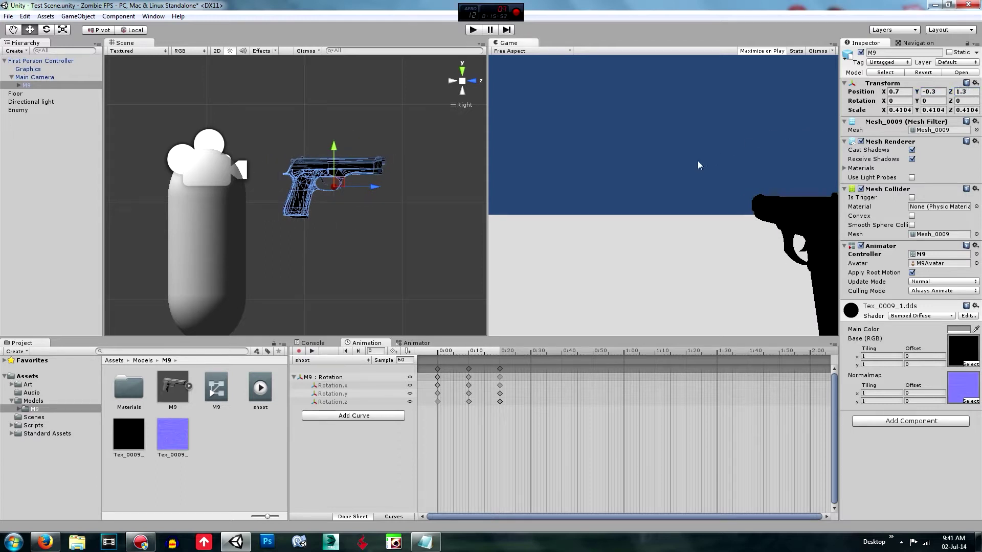
# Run the game to check the gun's placement in the player's view, then stop it
pyautogui.click(475, 30)
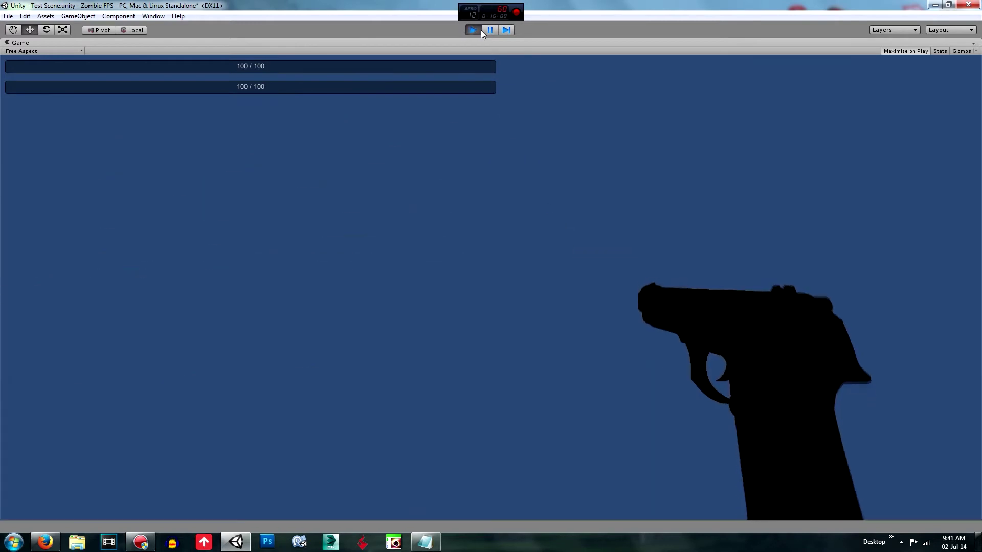
pyautogui.click(478, 30)
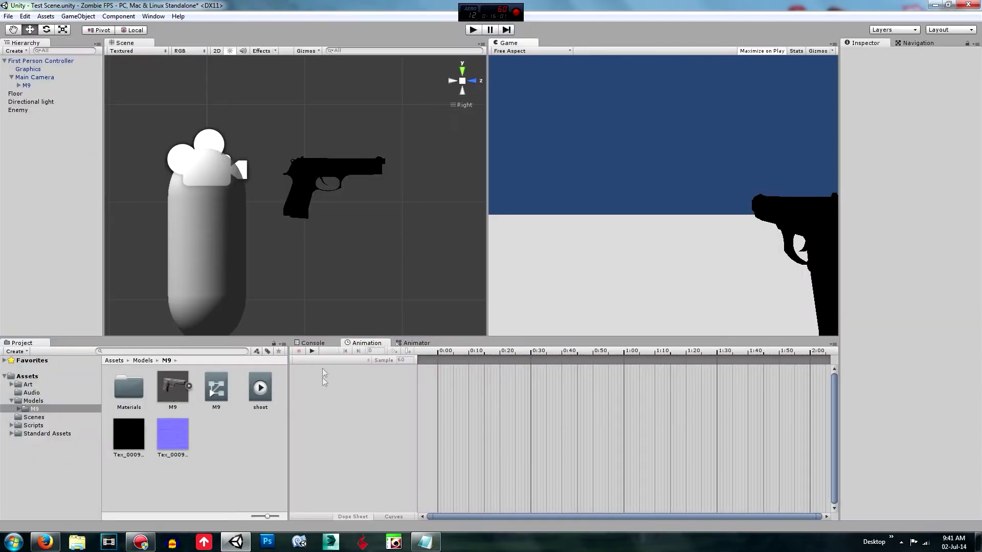
# Add a Transform Position curve to the M9's shoot animation and expand its X, Y and Z channels
pyautogui.click(304, 196)
pyautogui.click(294, 378)
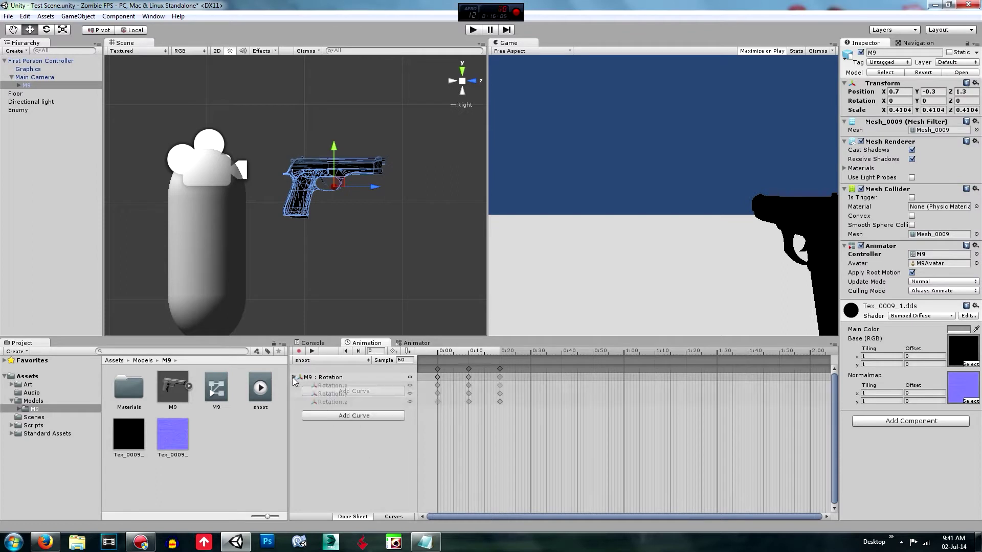
pyautogui.click(393, 415)
pyautogui.click(410, 407)
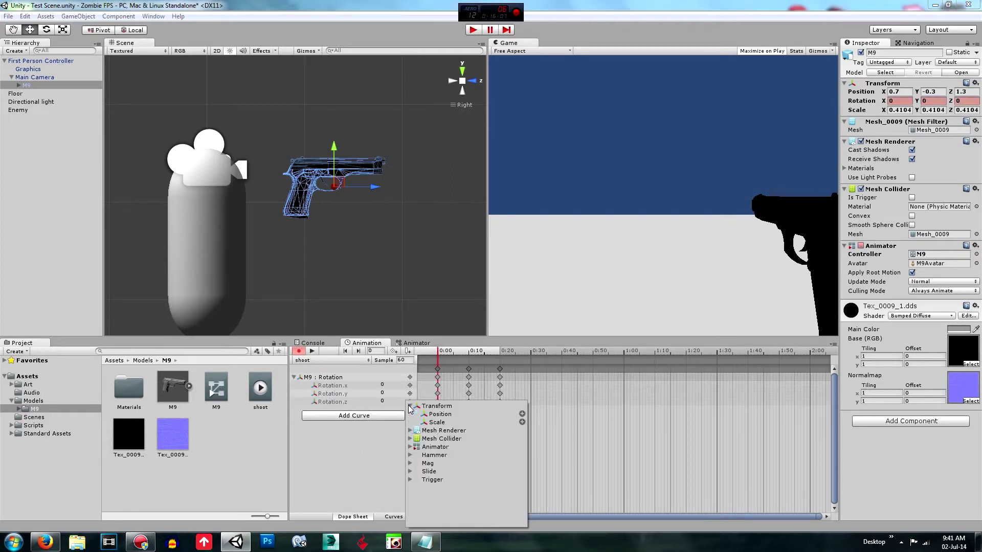
pyautogui.click(522, 414)
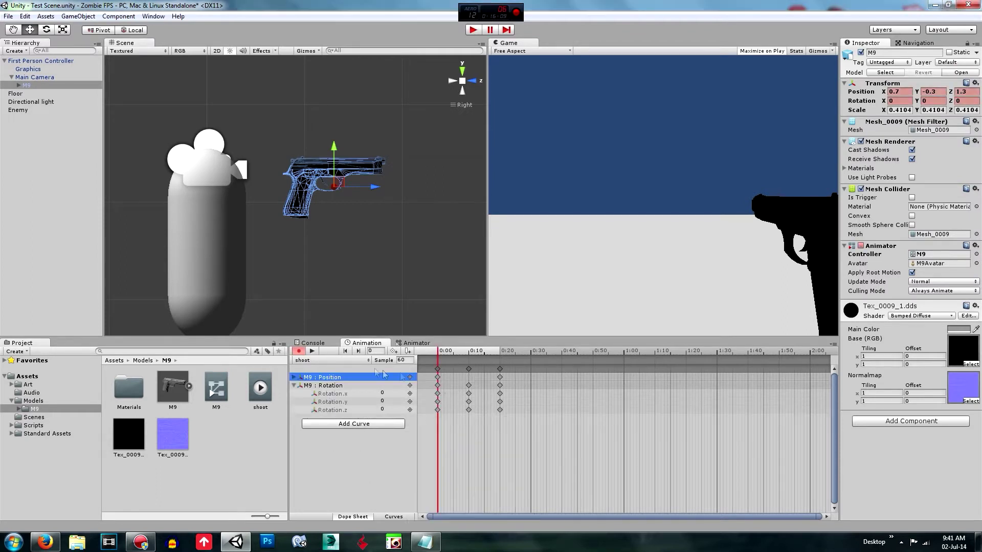
pyautogui.click(294, 377)
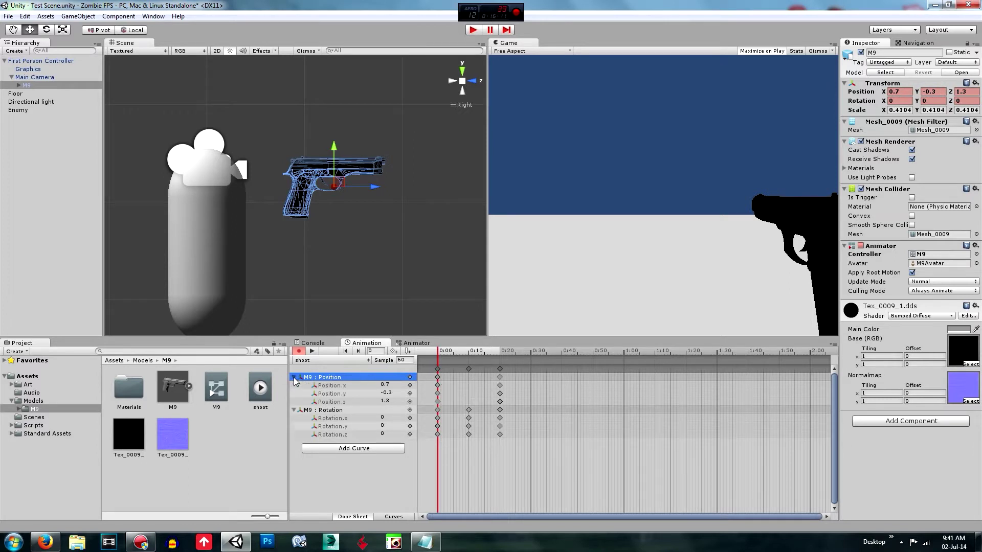
# Add a Position key at frame 10 of the shoot animation and set the M9's Position.z there to 1.2
pyautogui.click(437, 378)
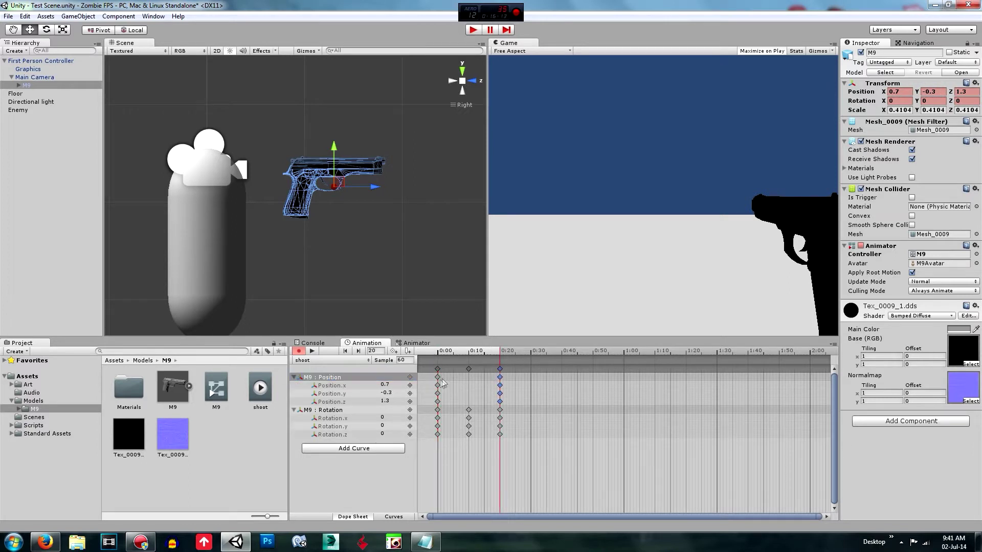
pyautogui.click(468, 377)
pyautogui.rightClick(468, 377)
pyautogui.click(483, 384)
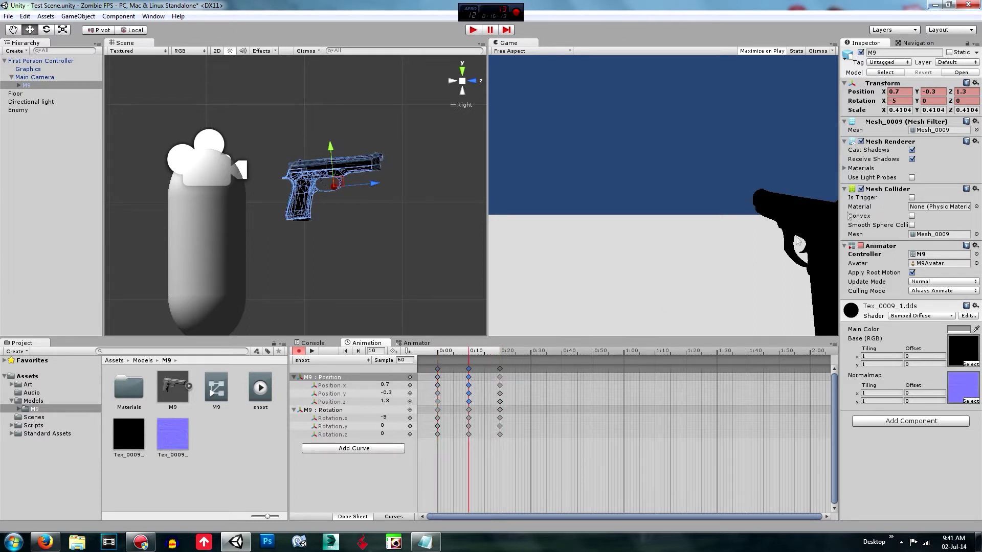
pyautogui.click(383, 393)
pyautogui.click(393, 385)
pyautogui.press('Return')
pyautogui.click(391, 402)
pyautogui.write('1')
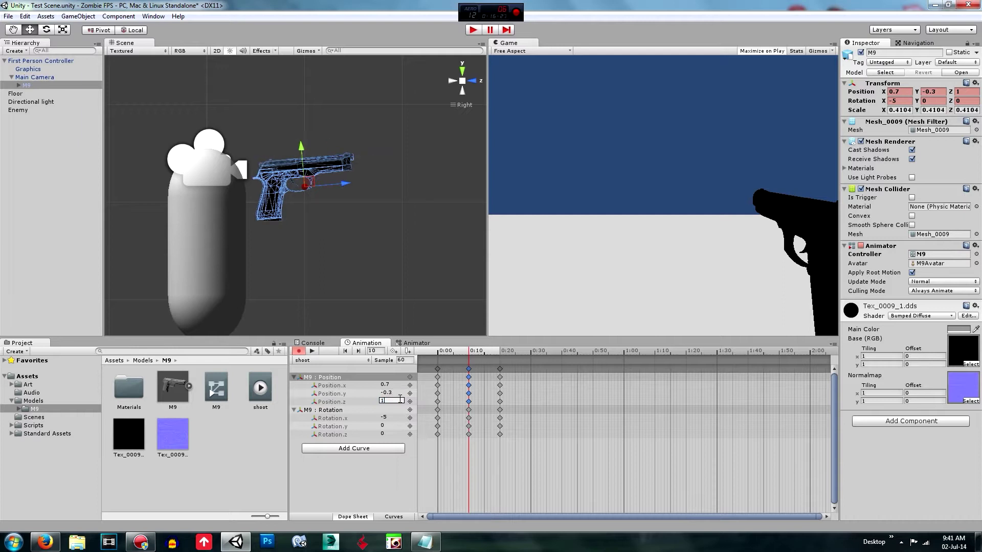
pyautogui.write('.2')
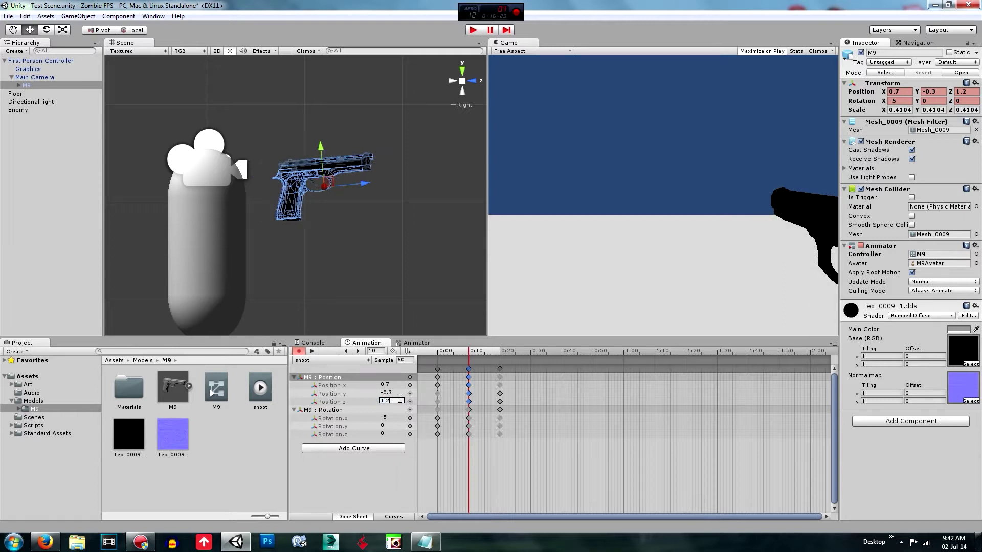
pyautogui.click(366, 478)
# Preview the shoot animation, stop the playback and save the scene
pyautogui.click(316, 351)
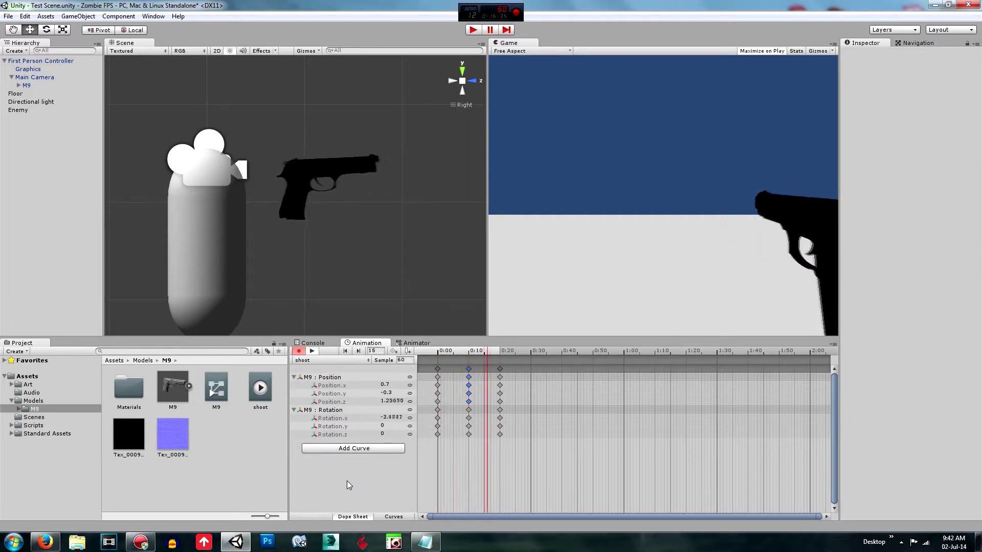
pyautogui.click(312, 352)
pyautogui.hotkey('ctrl', 's')
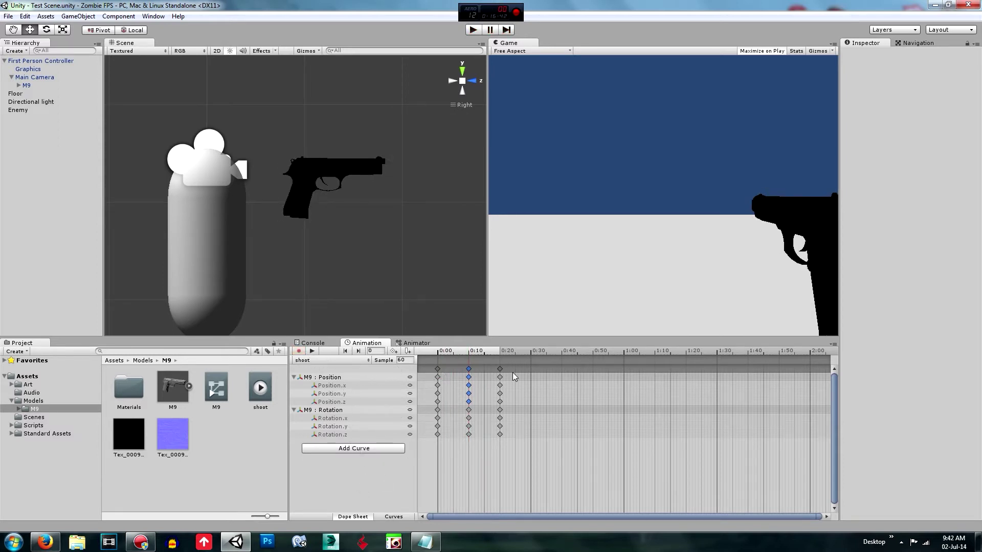
# Expand the M9's child parts and select its Trigger
pyautogui.click(326, 185)
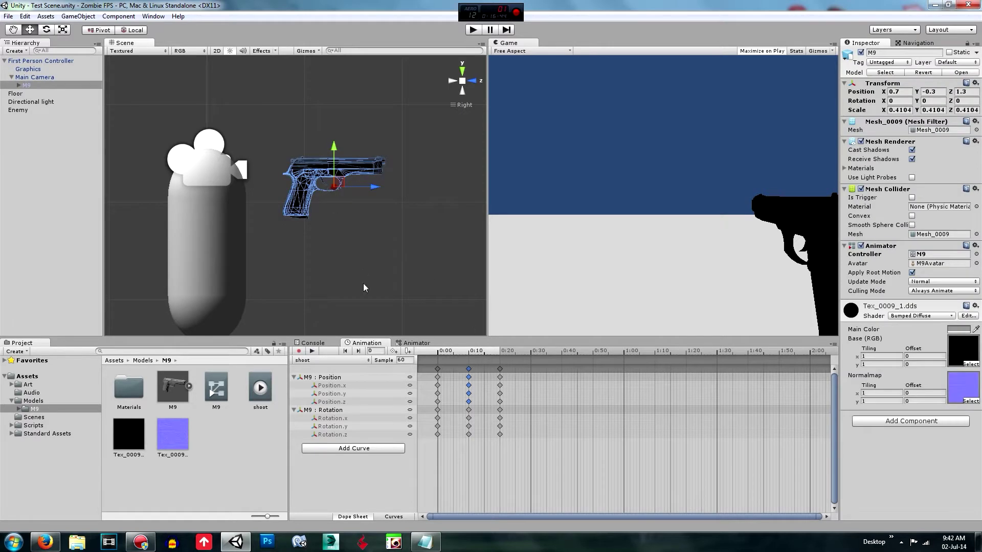
pyautogui.click(336, 210)
pyautogui.scroll(2, 331, 202)
pyautogui.scroll(5, 330, 197)
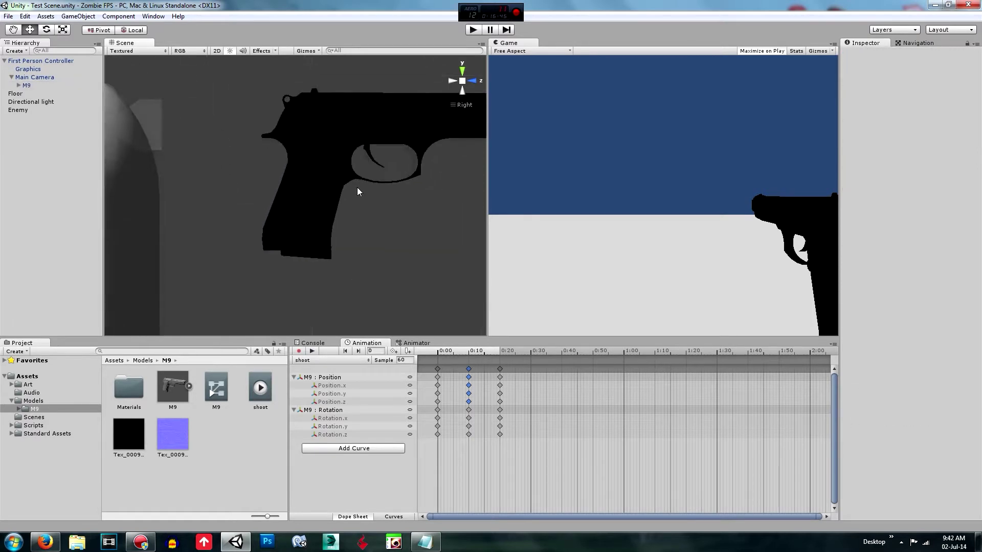
pyautogui.moveTo(357, 188); pyautogui.dragTo(303, 210, button='middle')
pyautogui.scroll(3, 243, 284)
pyautogui.click(295, 218)
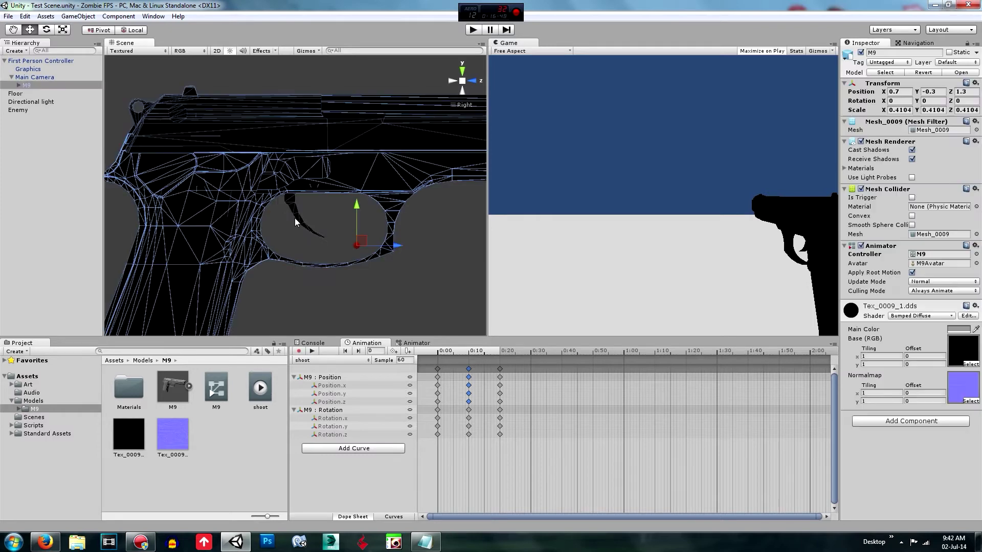
pyautogui.click(18, 85)
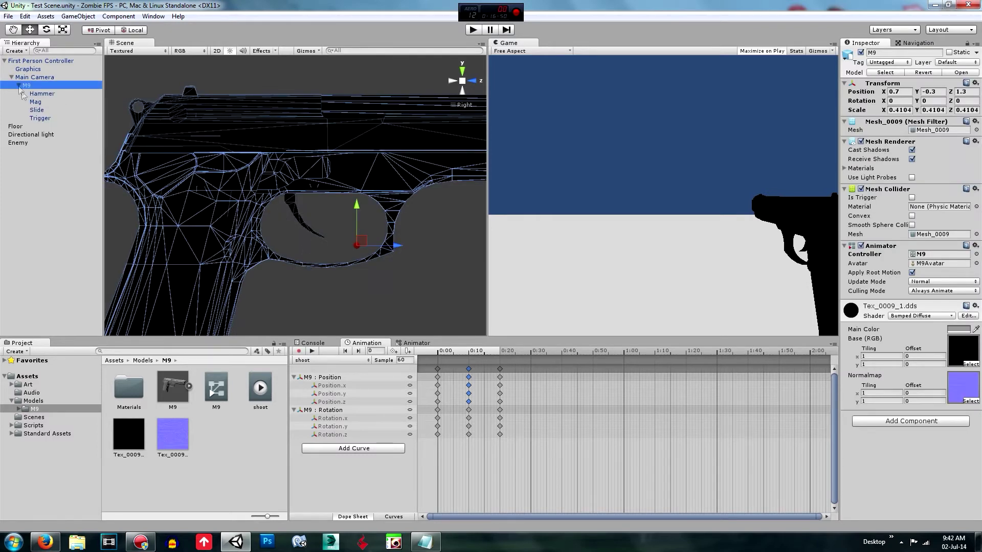
pyautogui.click(41, 119)
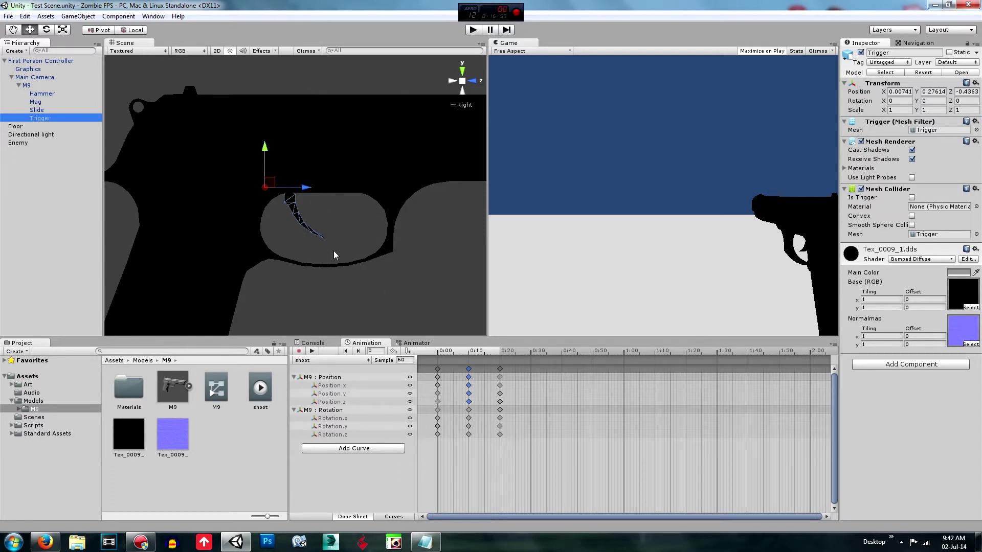
# Compare the gun and trigger poses at frames 0 and 10 of the shoot animation, ending at frame 10
pyautogui.click(469, 380)
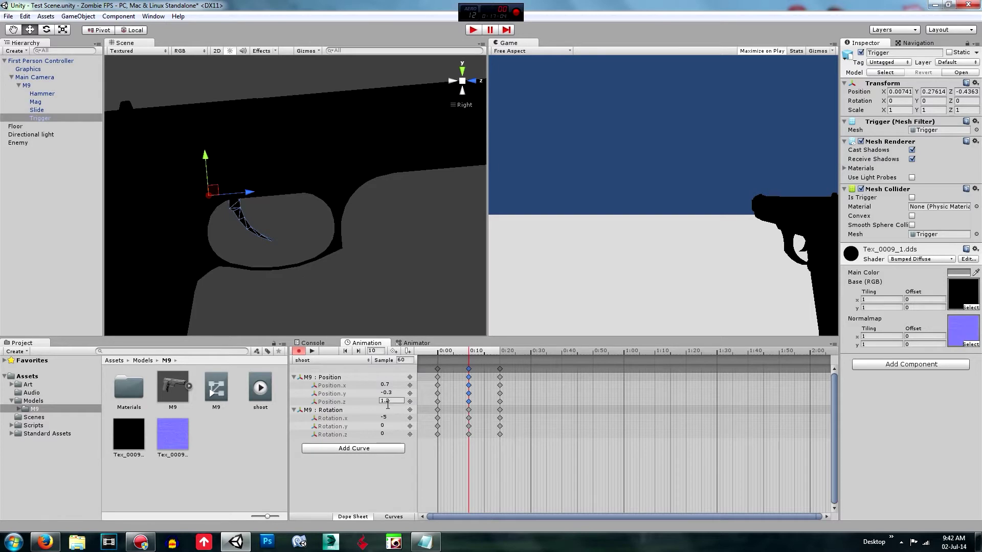
pyautogui.click(437, 377)
pyautogui.click(469, 381)
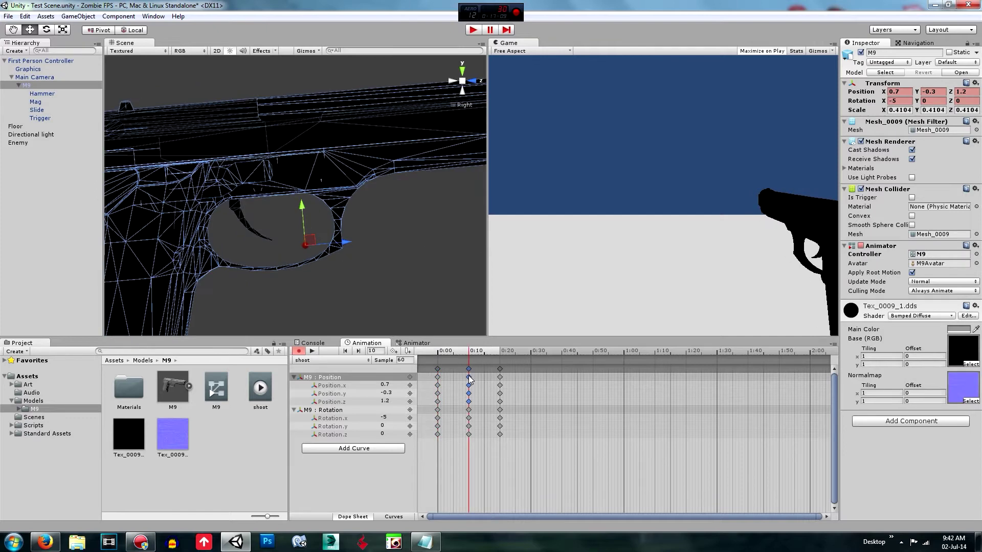
pyautogui.click(388, 301)
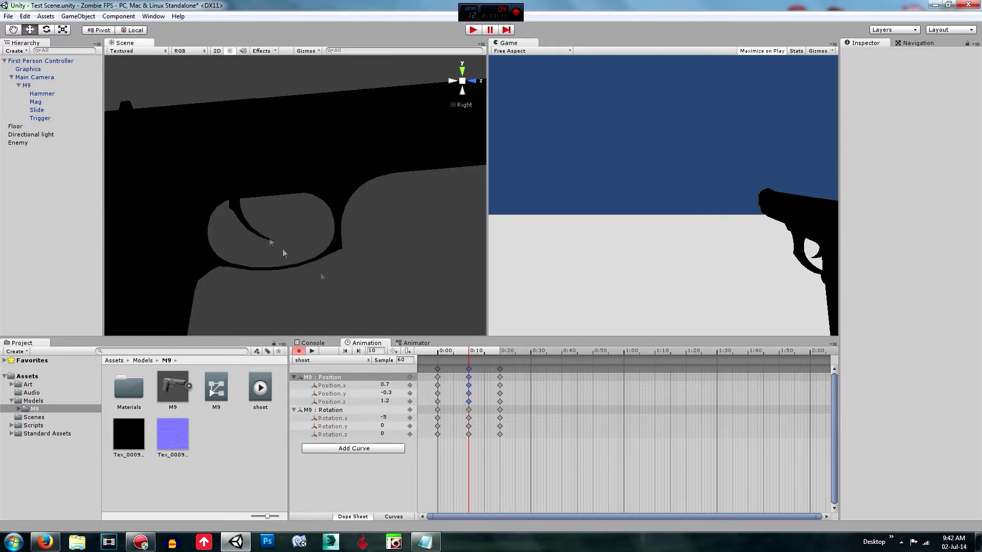
pyautogui.click(438, 369)
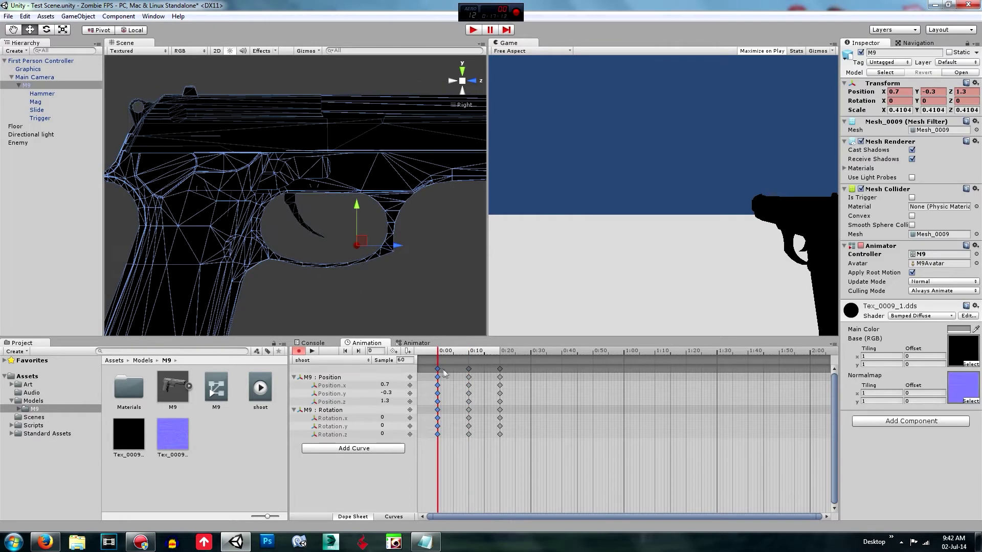
pyautogui.click(469, 379)
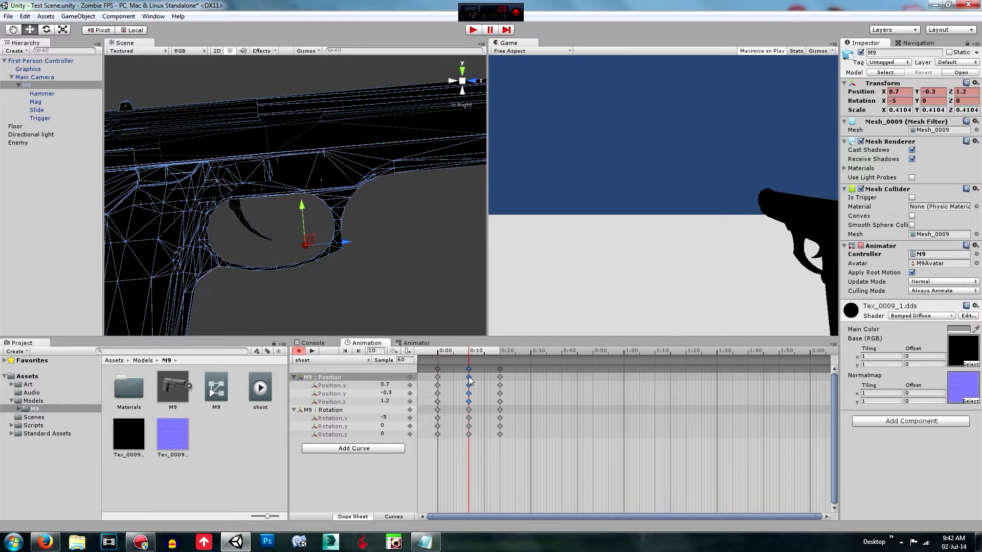
pyautogui.click(232, 245)
pyautogui.click(265, 240)
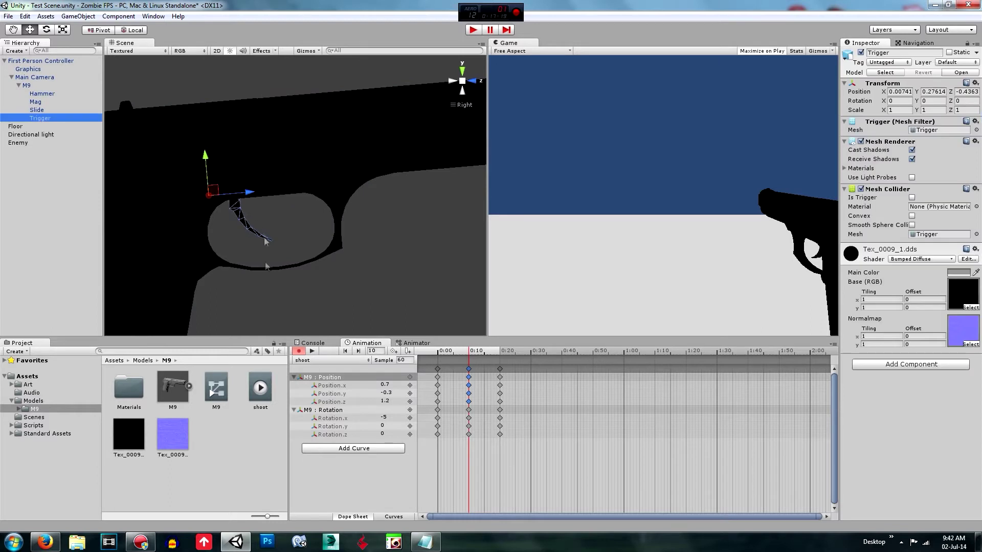
pyautogui.click(396, 425)
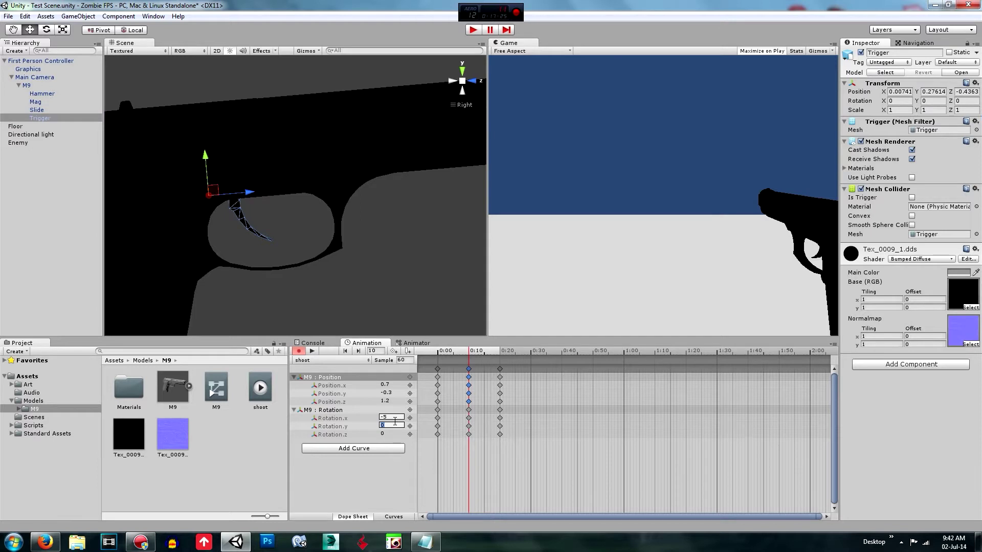
pyautogui.write('5')
pyautogui.press('BackSpace')
pyautogui.write('0')
pyautogui.click(452, 428)
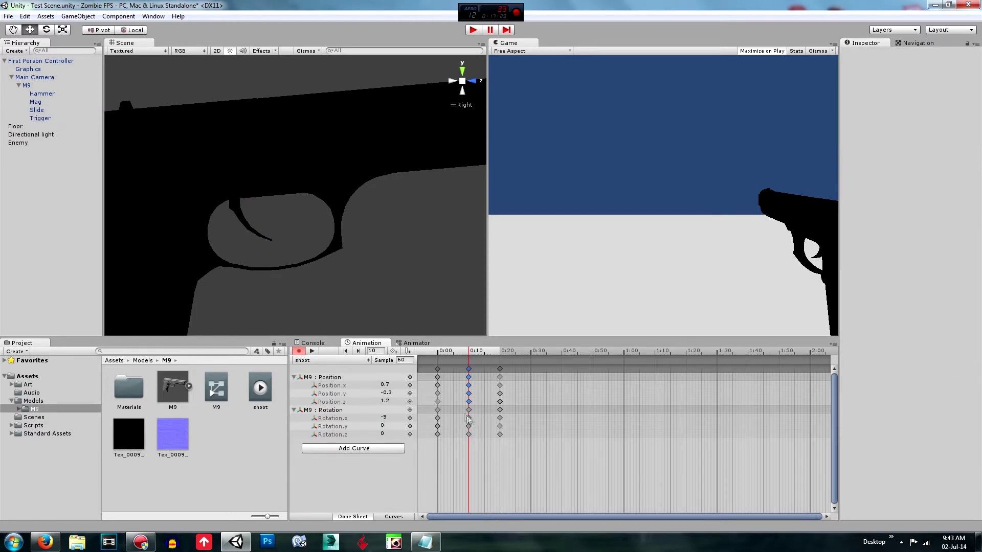
# Rotate the Trigger backward to about 21 degrees on X at frame 10 of the shoot animation
pyautogui.click(245, 221)
pyautogui.click(312, 299)
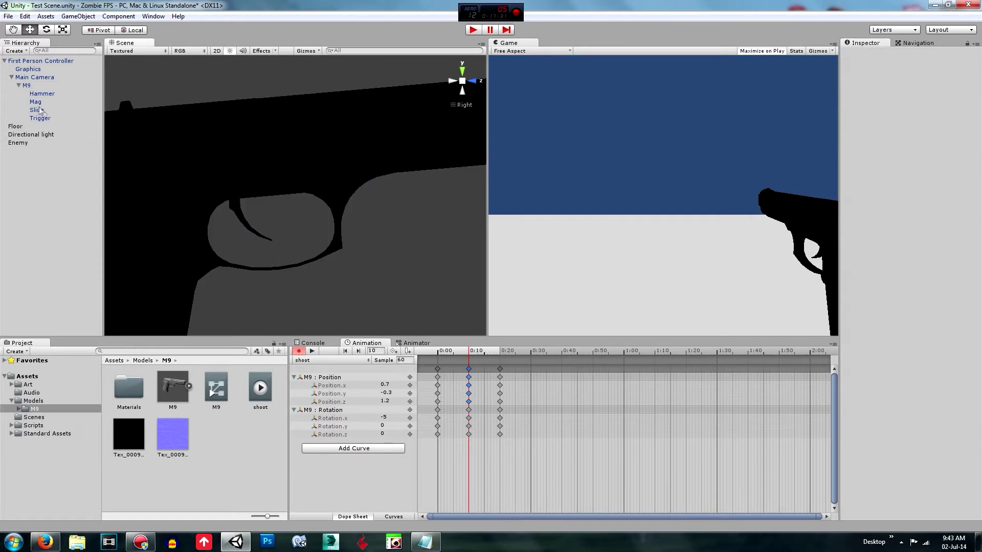
pyautogui.click(40, 118)
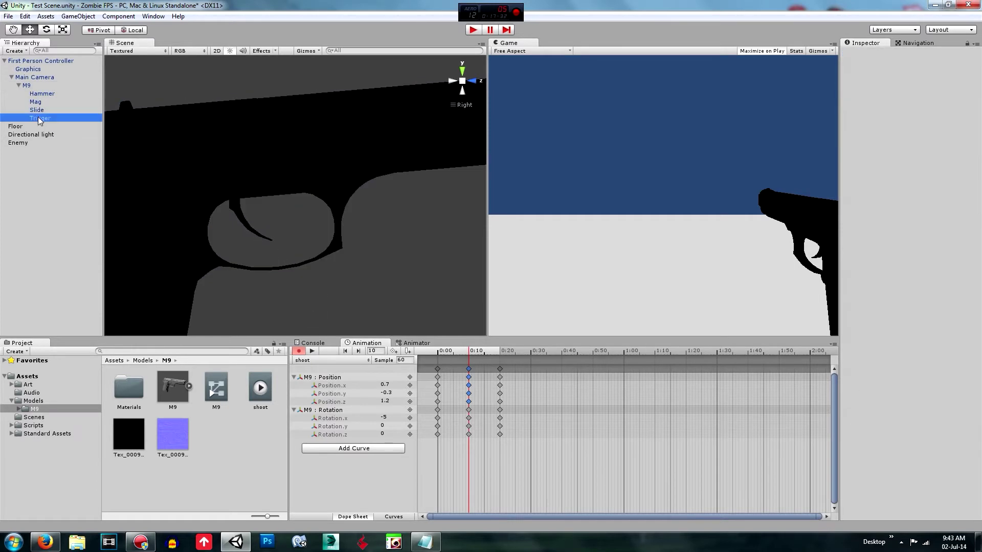
pyautogui.click(46, 31)
pyautogui.moveTo(250, 186); pyautogui.dragTo(246, 206)
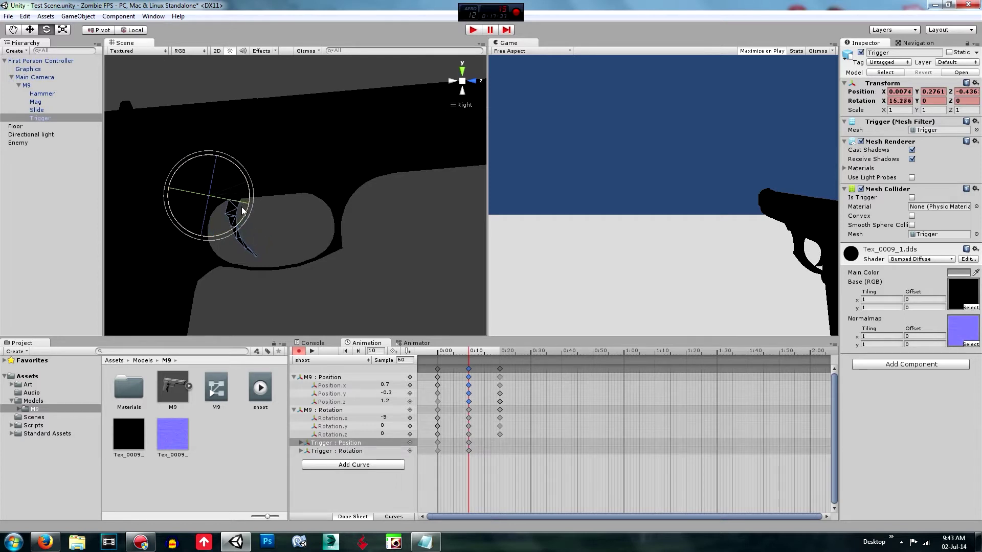
pyautogui.moveTo(243, 210); pyautogui.dragTo(214, 231)
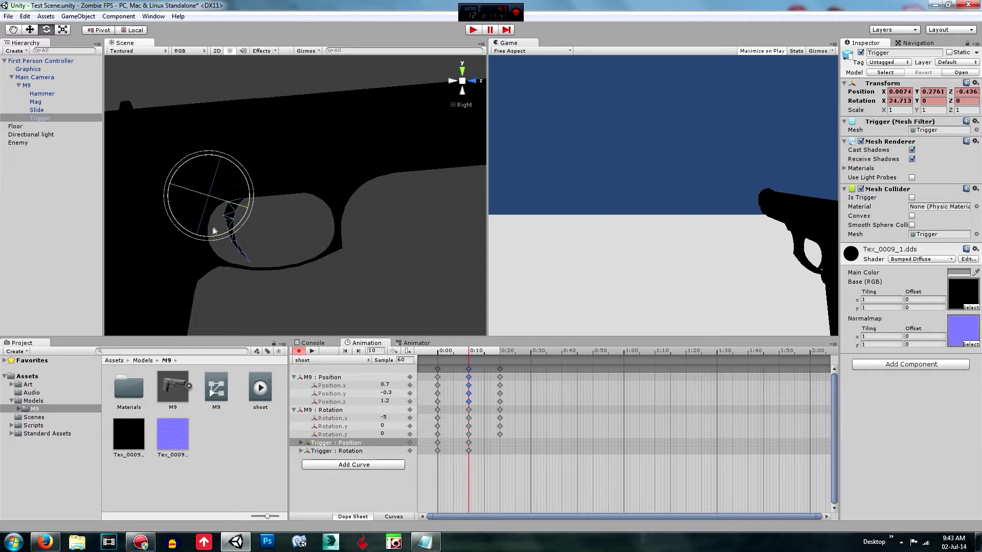
# Set the Trigger's Rotation.x to 0 at frame 20 of the shoot animation
pyautogui.click(500, 418)
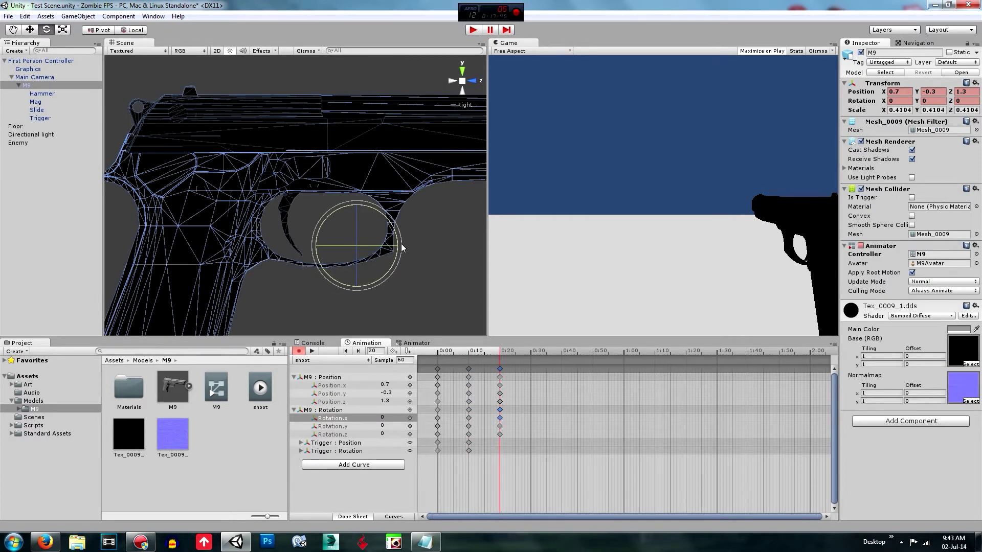
pyautogui.click(302, 443)
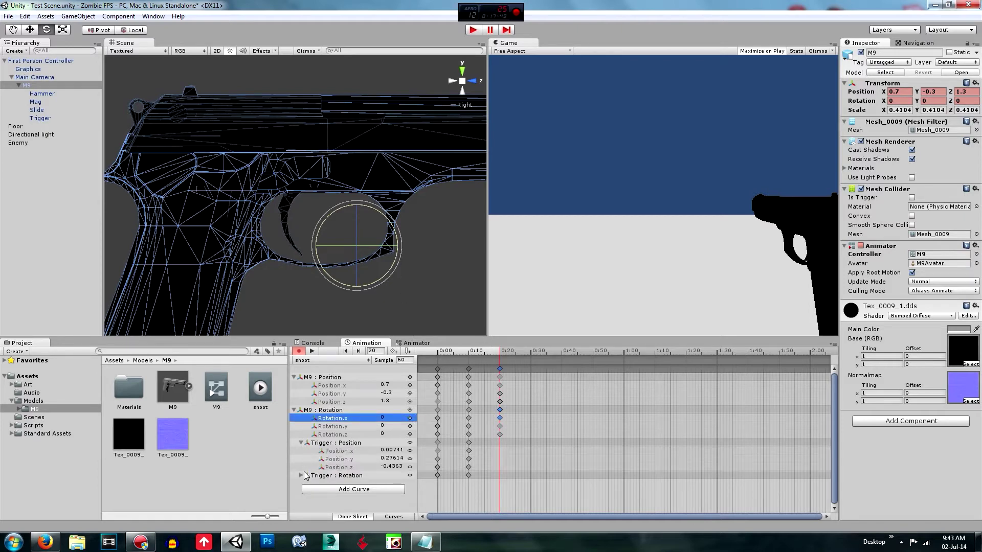
pyautogui.click(301, 476)
pyautogui.click(381, 483)
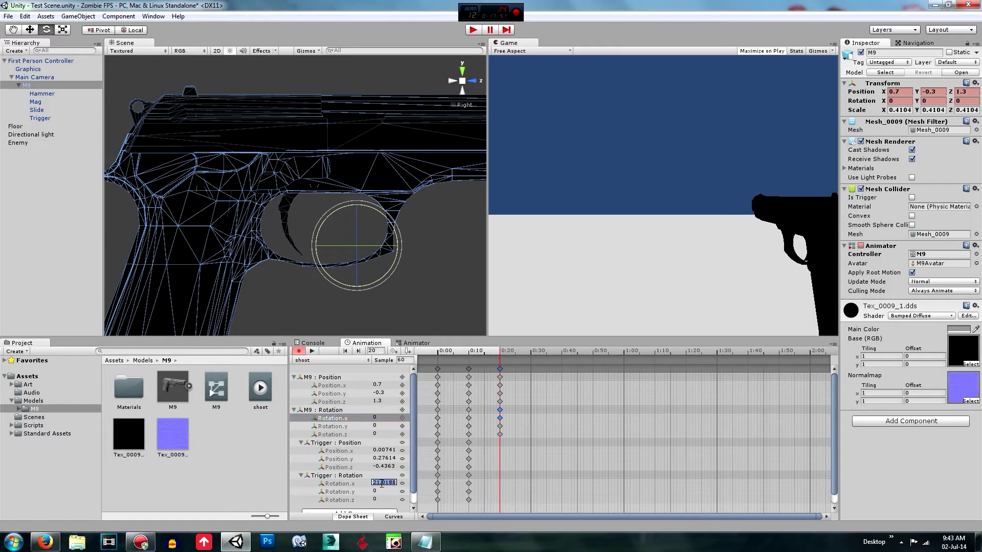
pyautogui.write('0')
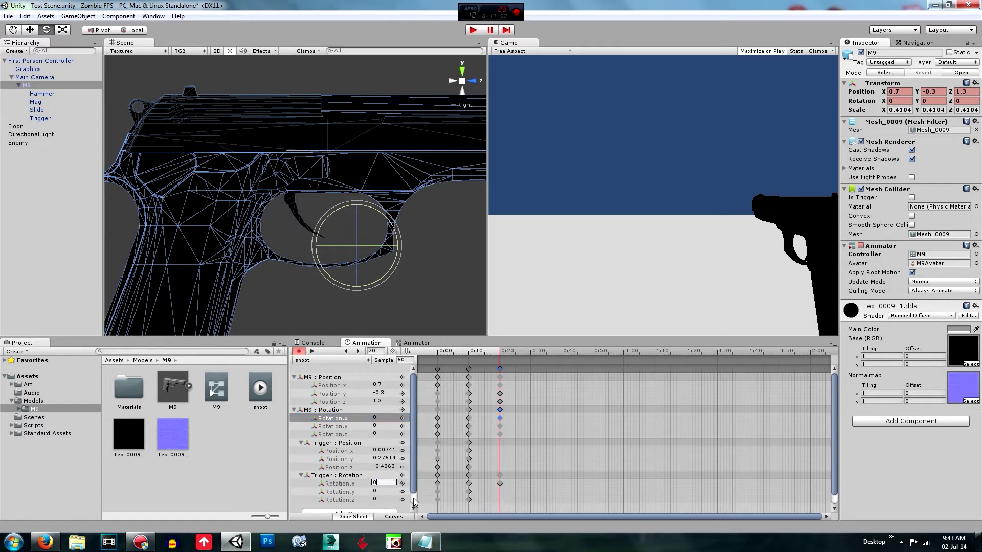
pyautogui.click(384, 466)
pyautogui.write('0')
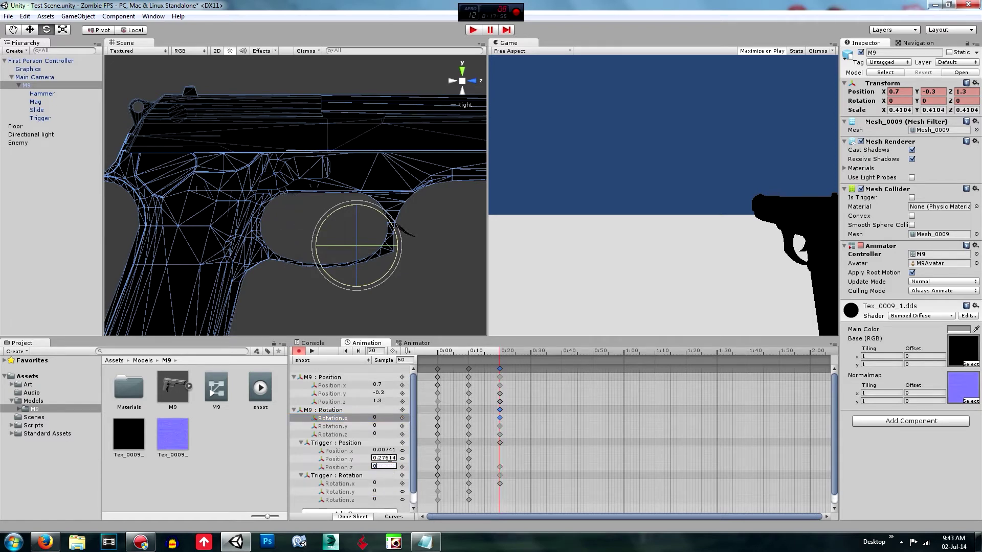
pyautogui.hotkey('ctrl', 'z')
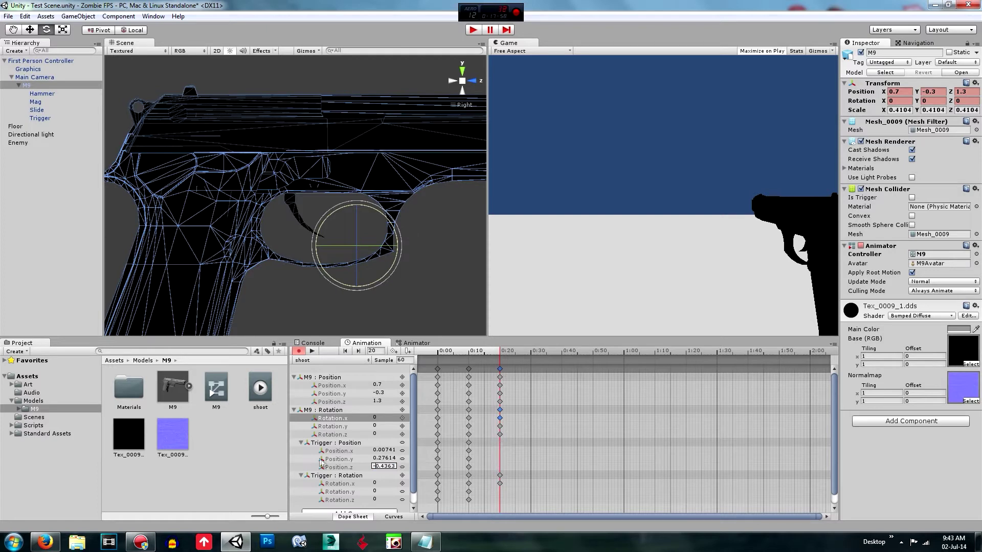
# Collapse the Trigger's Position and Rotation curves and leave the animation's record mode
pyautogui.click(301, 443)
pyautogui.click(301, 451)
pyautogui.click(333, 474)
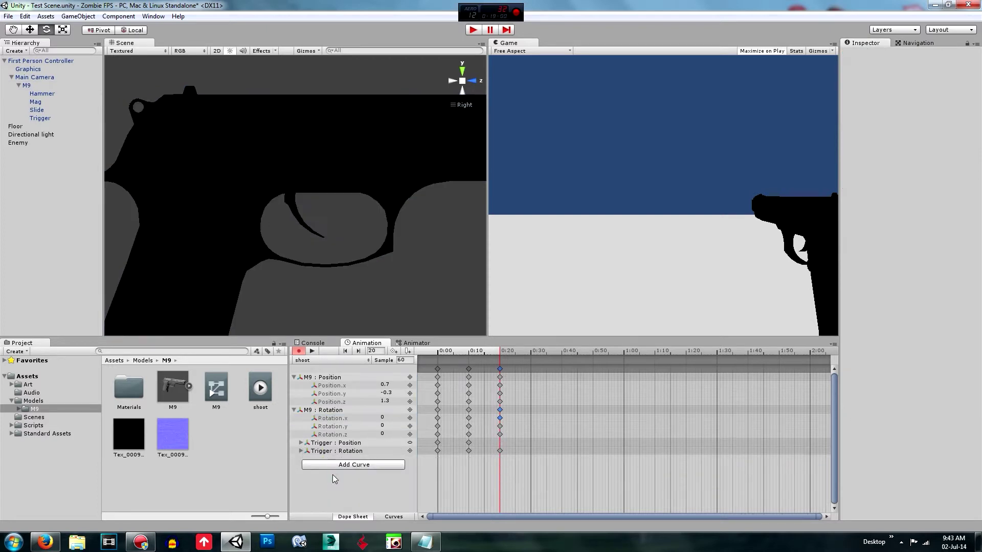
pyautogui.scroll(-5, 362, 256)
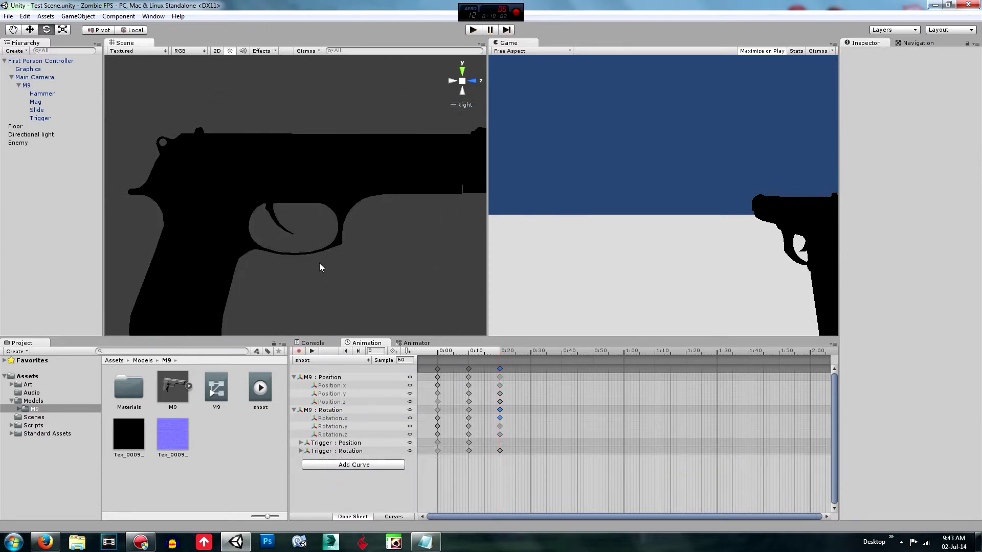
# Preview the shoot animation twice, stop the playback and save the scene
pyautogui.click(312, 352)
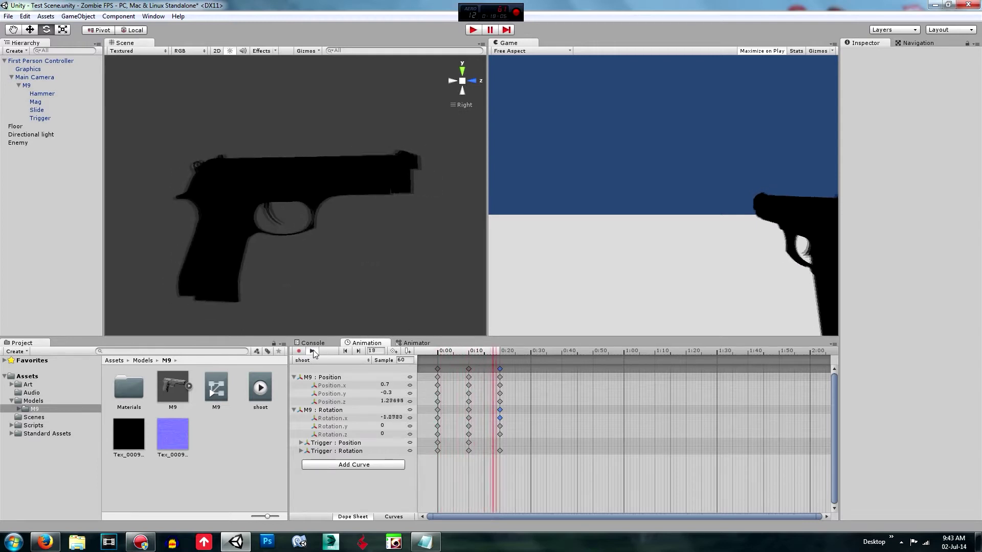
pyautogui.click(312, 351)
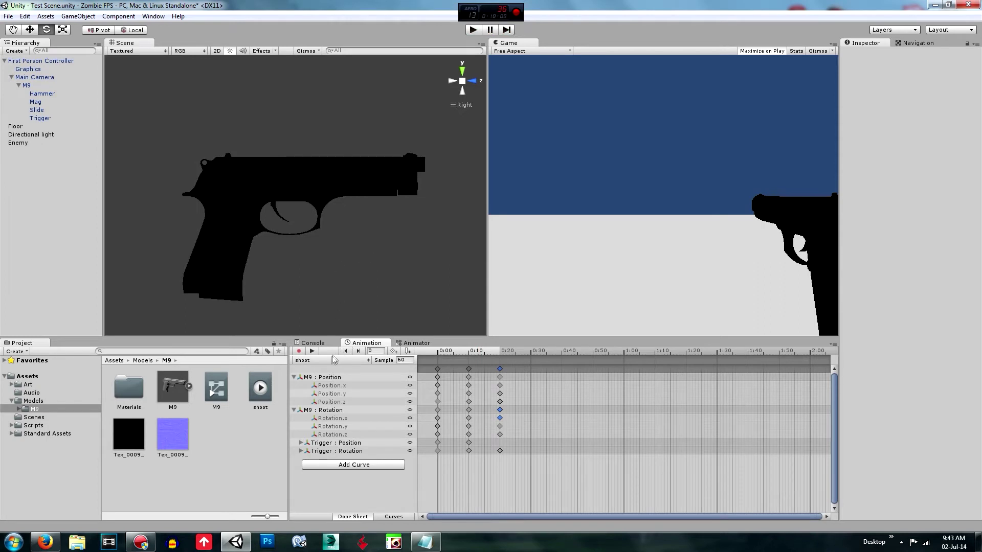
pyautogui.click(312, 352)
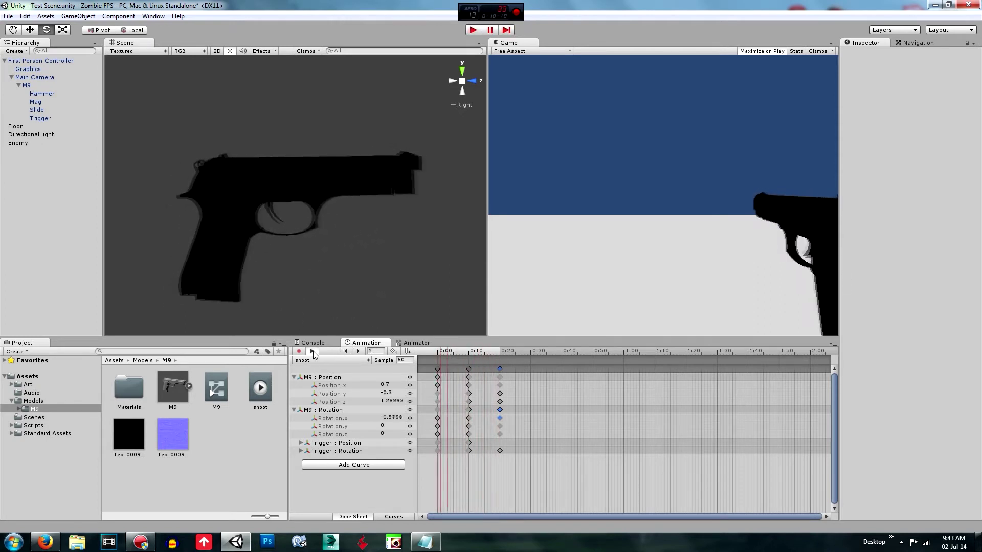
pyautogui.click(312, 352)
pyautogui.click(336, 297)
pyautogui.hotkey('ctrl', 's')
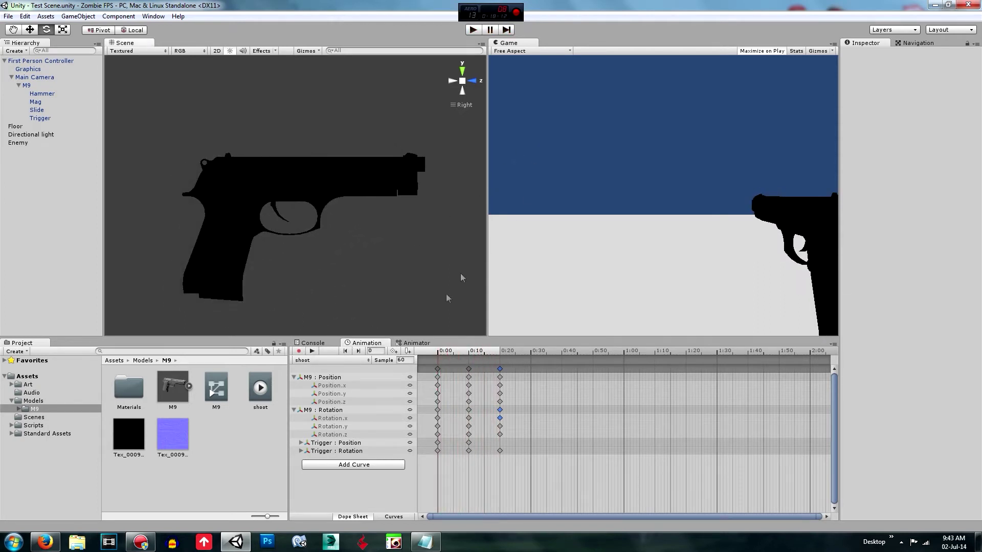
# Collapse the M9's Position and Rotation curves in the shoot animation's property list
pyautogui.scroll(-10, 445, 244)
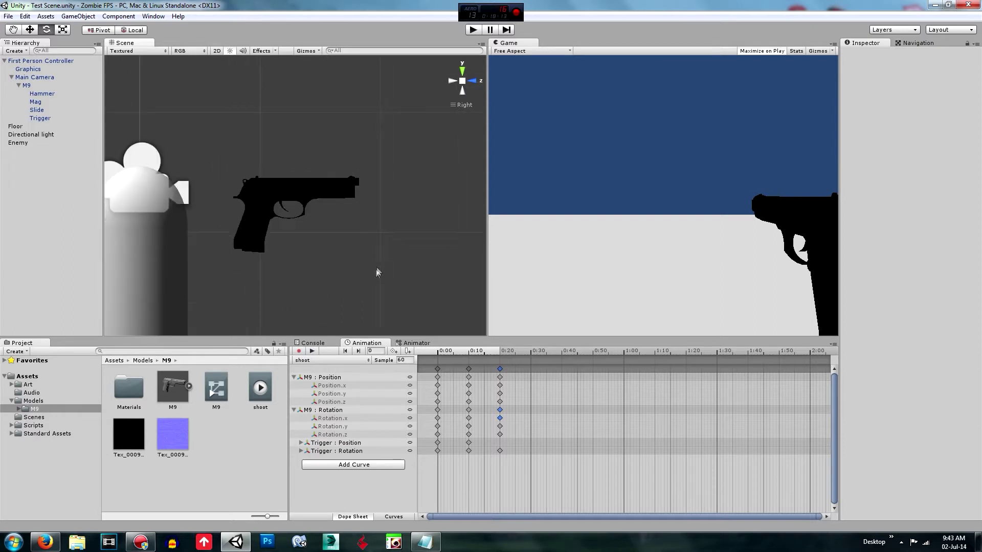
pyautogui.scroll(-3, 315, 249)
pyautogui.moveTo(241, 272); pyautogui.dragTo(304, 226, button='middle')
pyautogui.keyDown('alt'); pyautogui.moveTo(304, 226); pyautogui.dragTo(361, 237, button='right'); pyautogui.keyUp('alt')
pyautogui.keyDown('alt'); pyautogui.moveTo(360, 238); pyautogui.dragTo(340, 276); pyautogui.keyUp('alt')
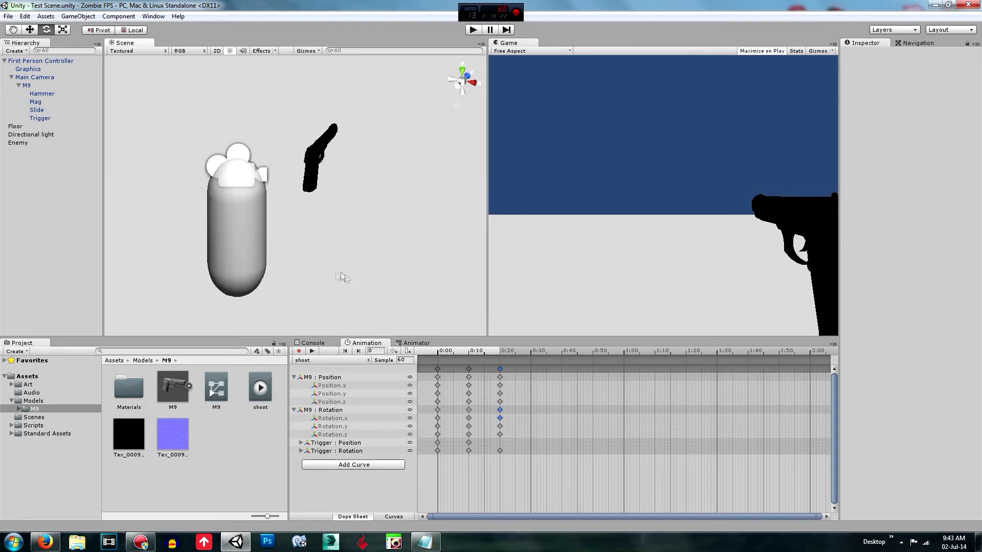
pyautogui.click(294, 410)
pyautogui.click(294, 377)
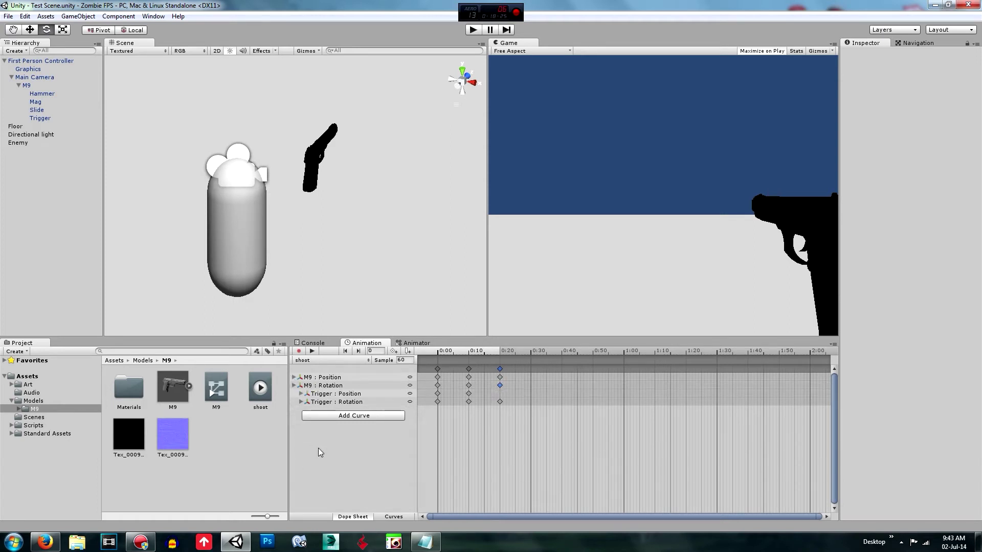
# Test the scene in play mode, watching the gun's shoot animation while moving forward, and return to edit mode
pyautogui.moveTo(361, 243); pyautogui.dragTo(299, 253, button='middle')
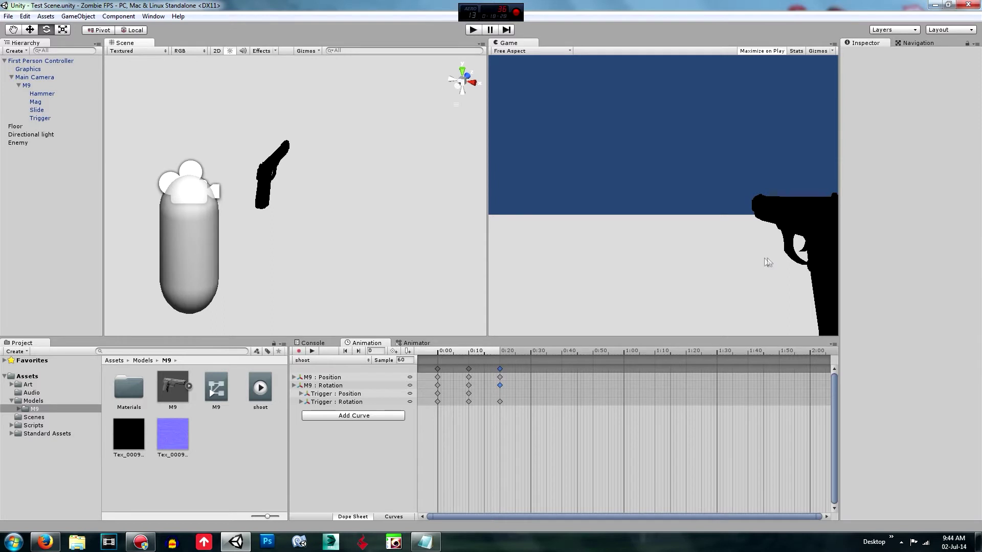
pyautogui.click(474, 30)
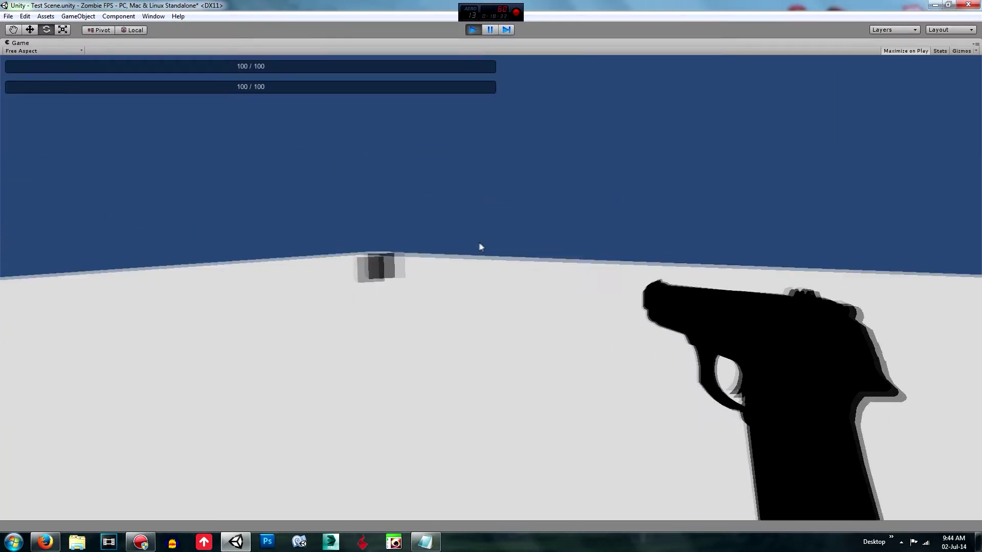
pyautogui.press('w')
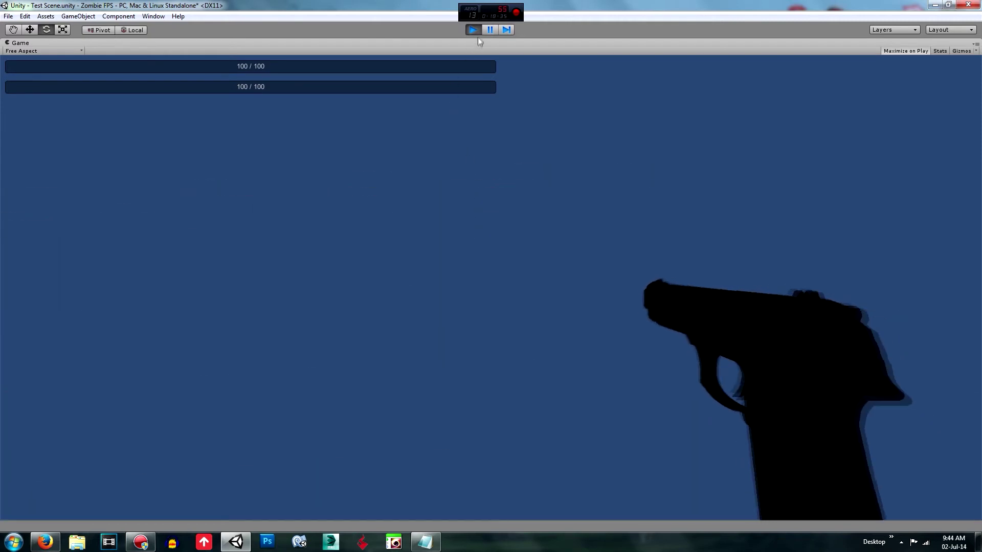
pyautogui.hotkey('ctrl', 'p')
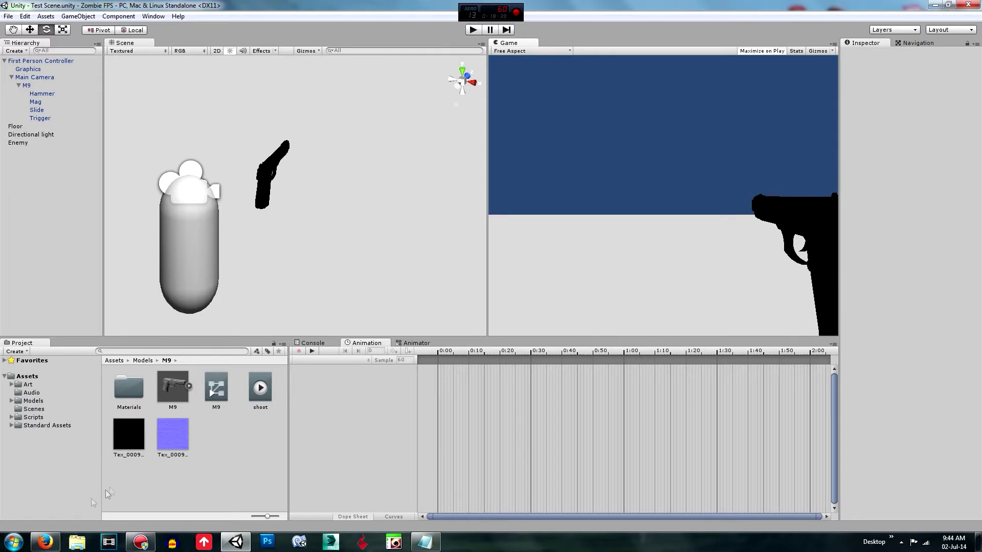
# Switch to Firefox and search the TF3DM website for "bullet" models
pyautogui.click(45, 542)
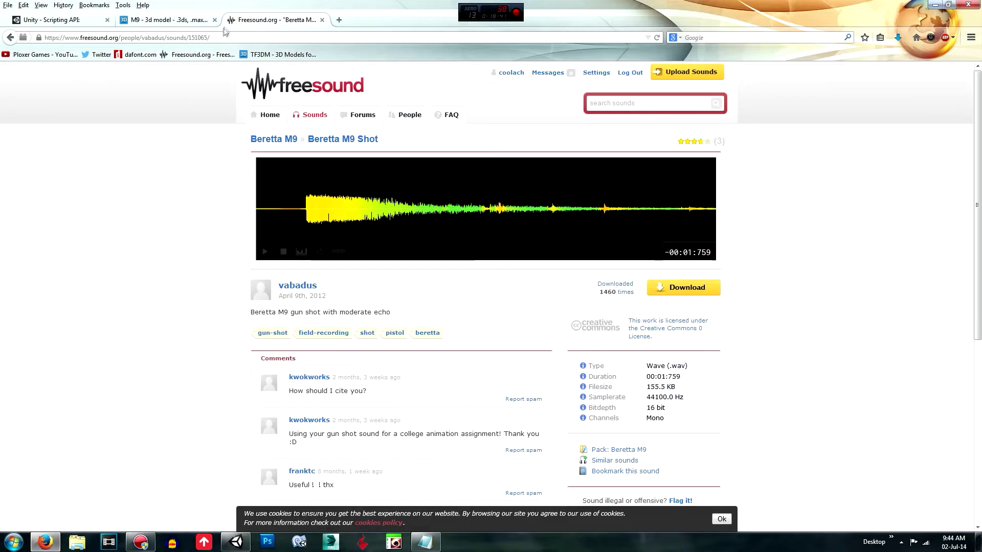
pyautogui.click(166, 19)
pyautogui.click(394, 125)
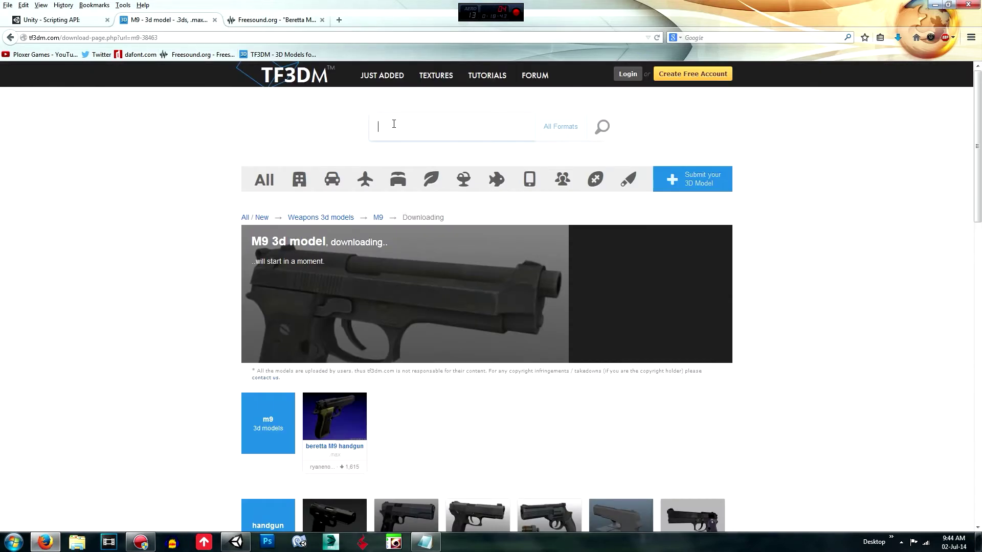
pyautogui.press('Return')
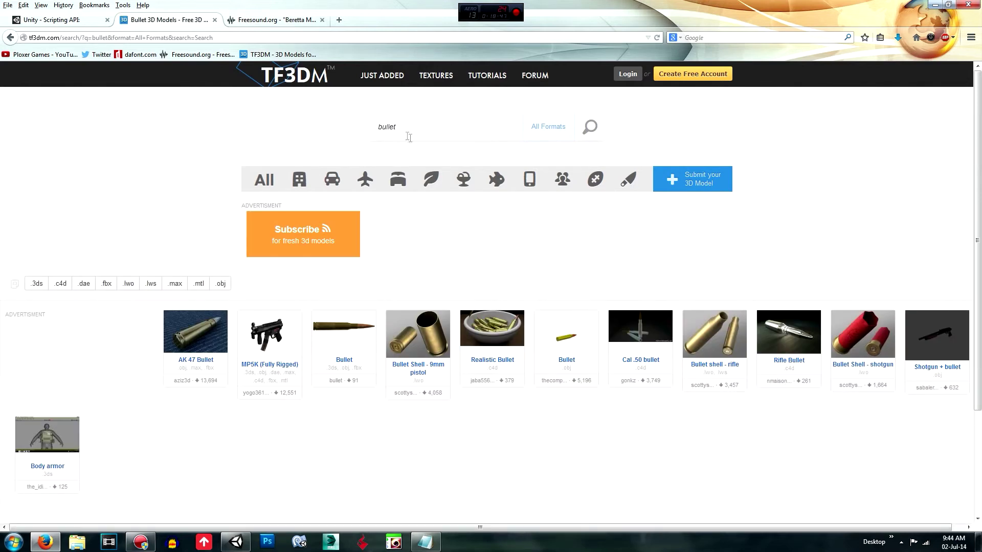
# Look through the bullet search results on TF3DM for a suitable 3D model
pyautogui.scroll(-2, 555, 201)
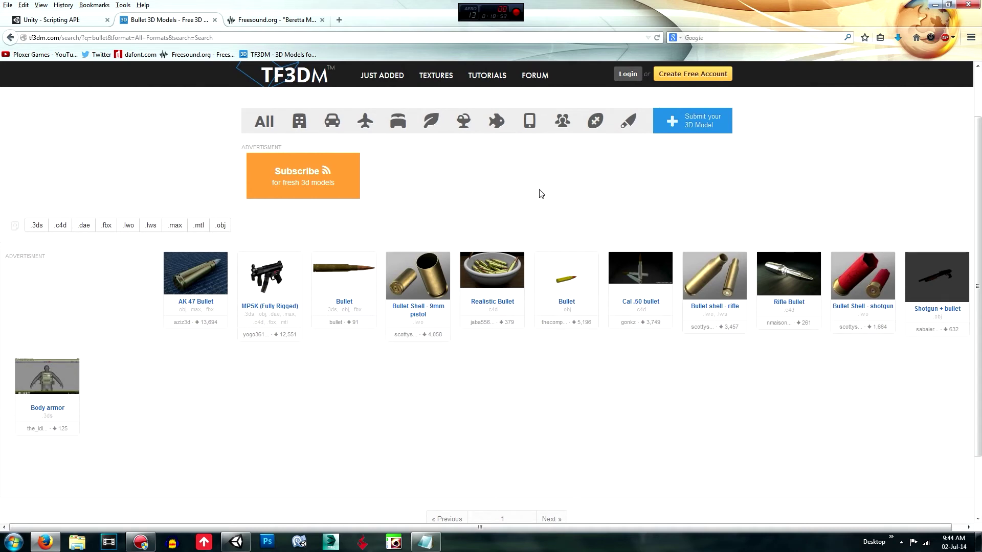
pyautogui.scroll(-3, 541, 193)
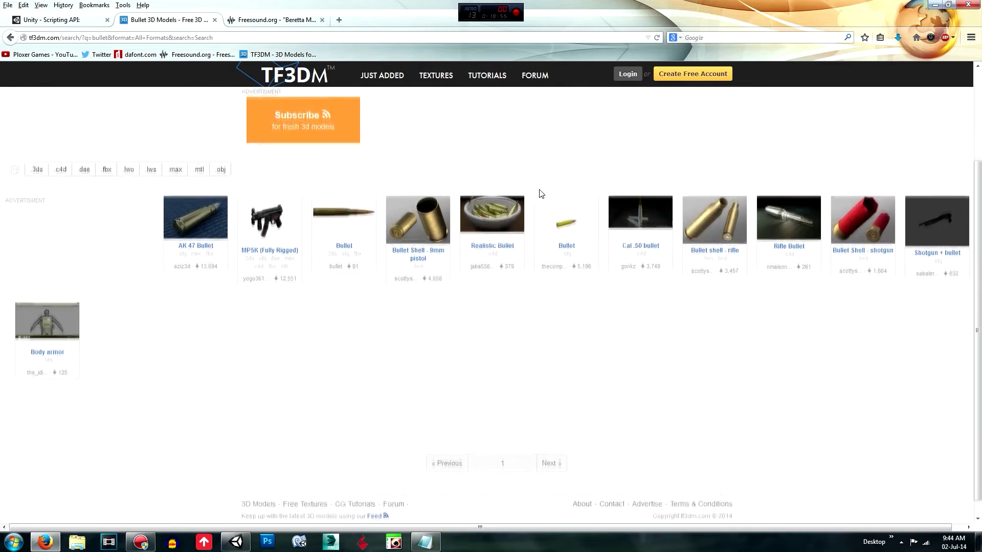
pyautogui.scroll(4, 541, 193)
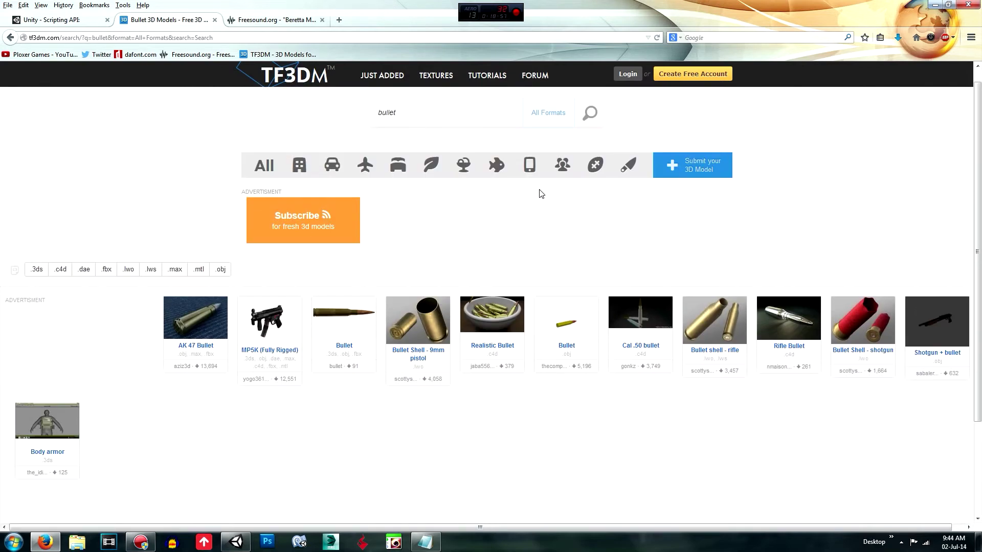
pyautogui.scroll(-3, 594, 218)
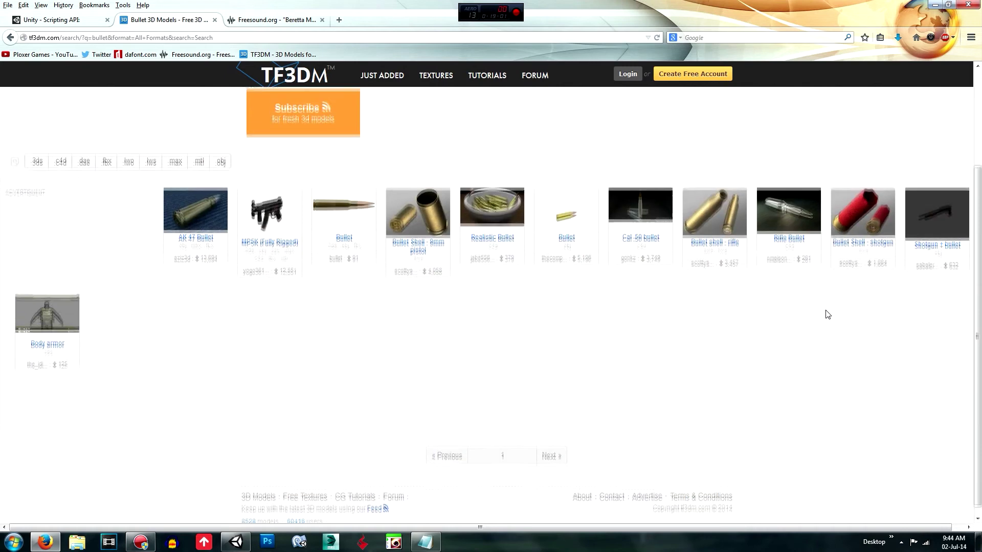
pyautogui.scroll(3, 827, 314)
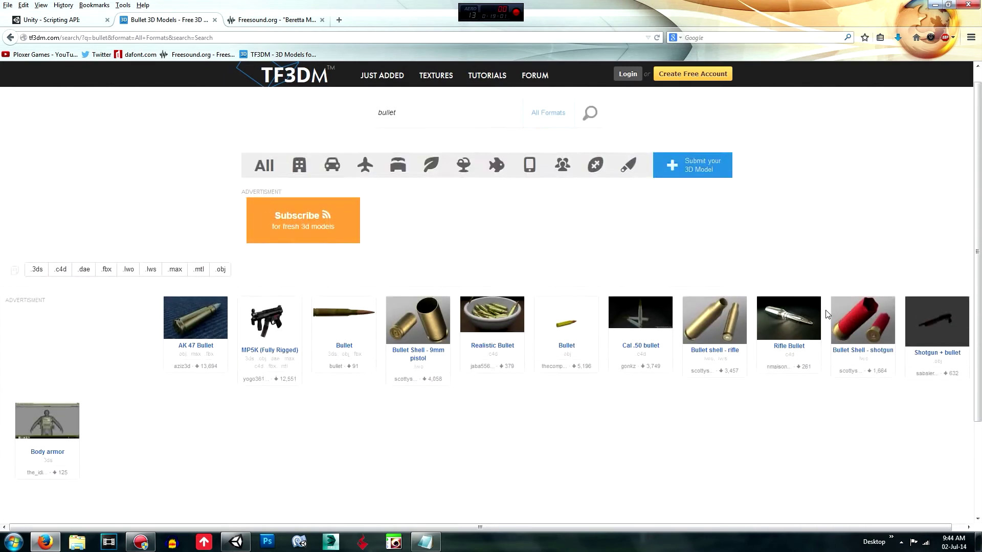
pyautogui.click(417, 126)
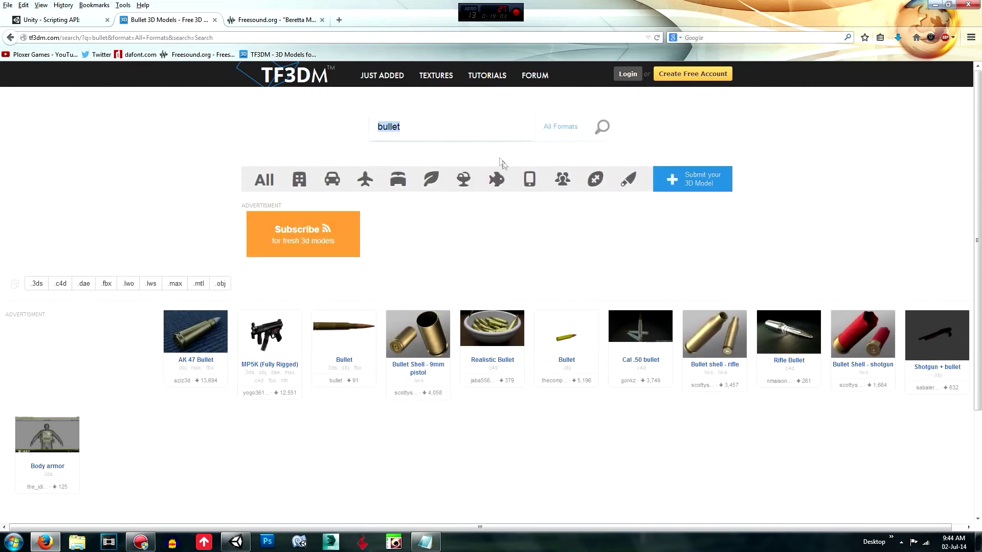
pyautogui.click(271, 19)
pyautogui.click(175, 19)
# Open the Bullet model offered in 3ds, obj and fbx formats, check its preview images and start its download
pyautogui.click(335, 351)
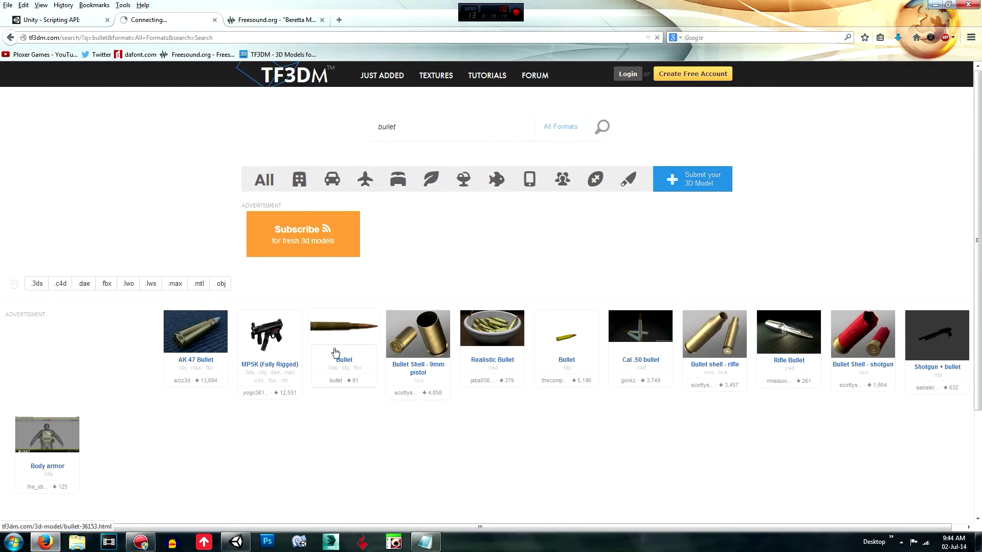
pyautogui.scroll(-5, 357, 377)
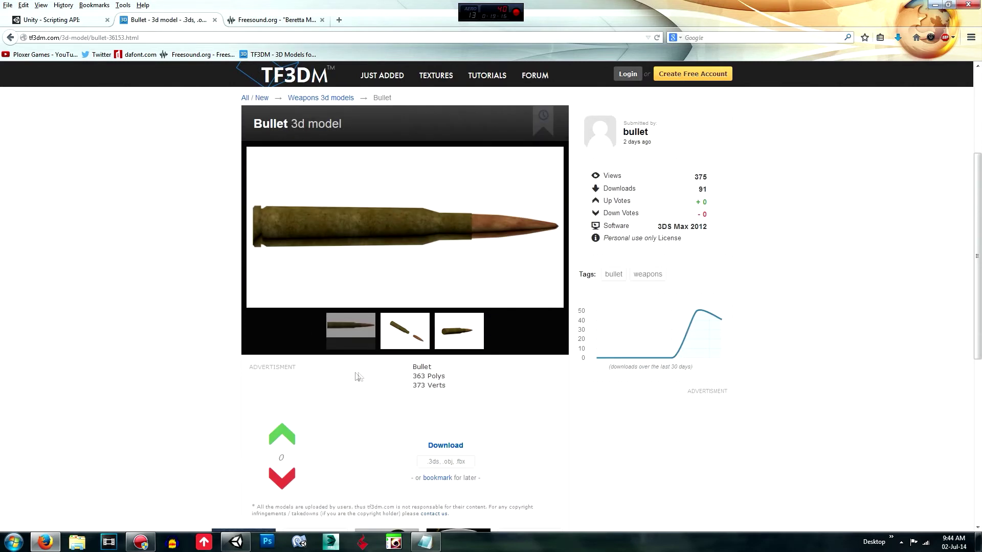
pyautogui.click(467, 404)
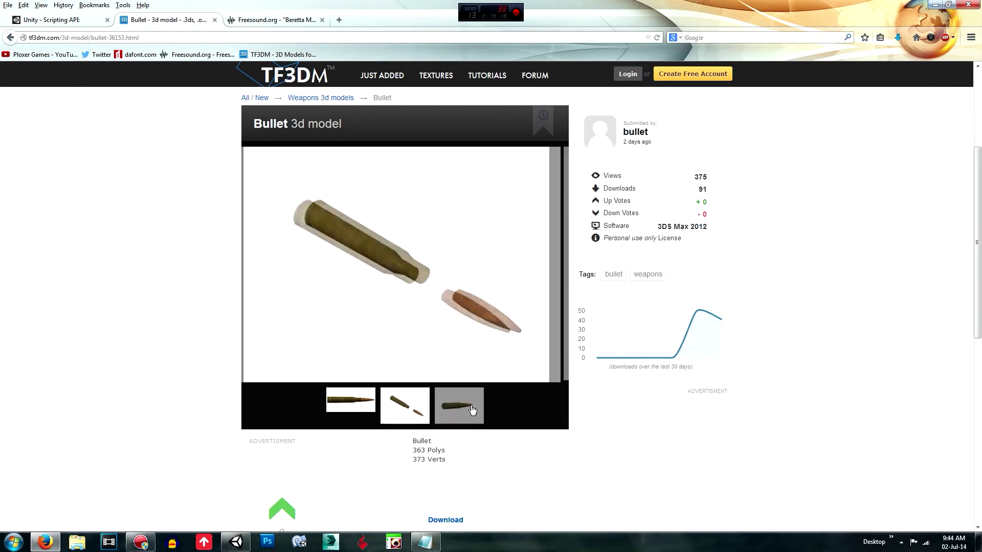
pyautogui.click(395, 413)
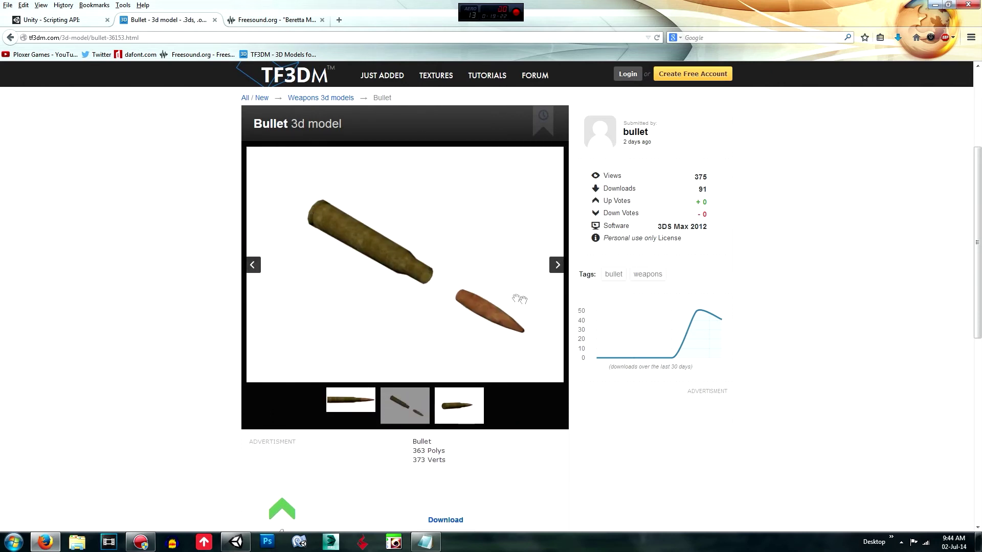
pyautogui.scroll(-4, 534, 299)
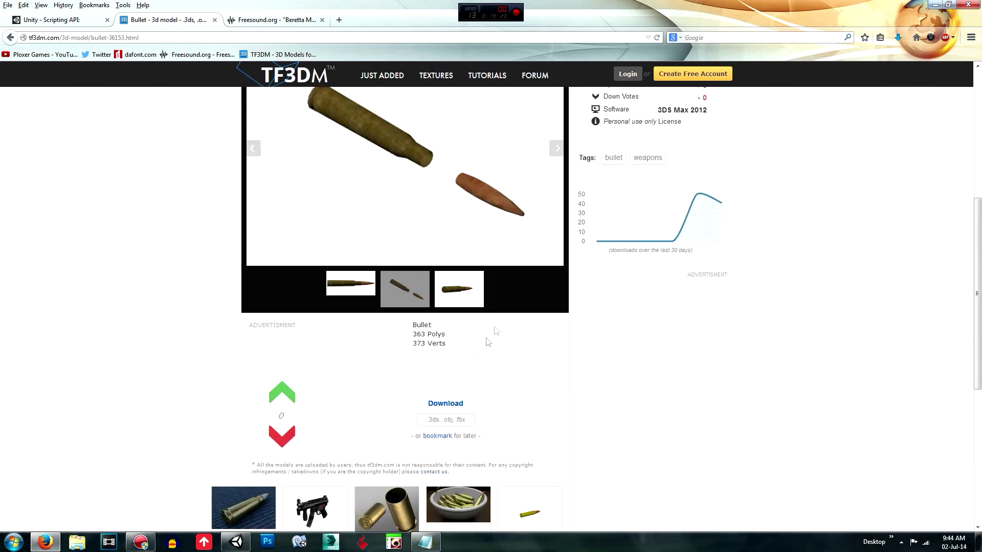
pyautogui.click(440, 404)
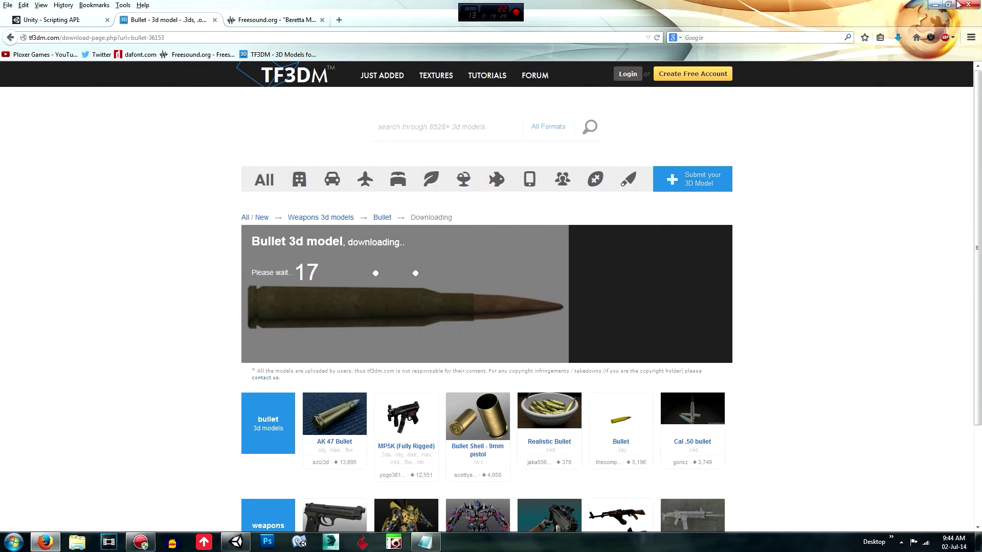
# Return to Unity by minimizing the browser and widen the Project panel to show more assets per row
pyautogui.click(936, 5)
pyautogui.moveTo(323, 235); pyautogui.dragTo(424, 190, button='middle')
pyautogui.click(201, 450)
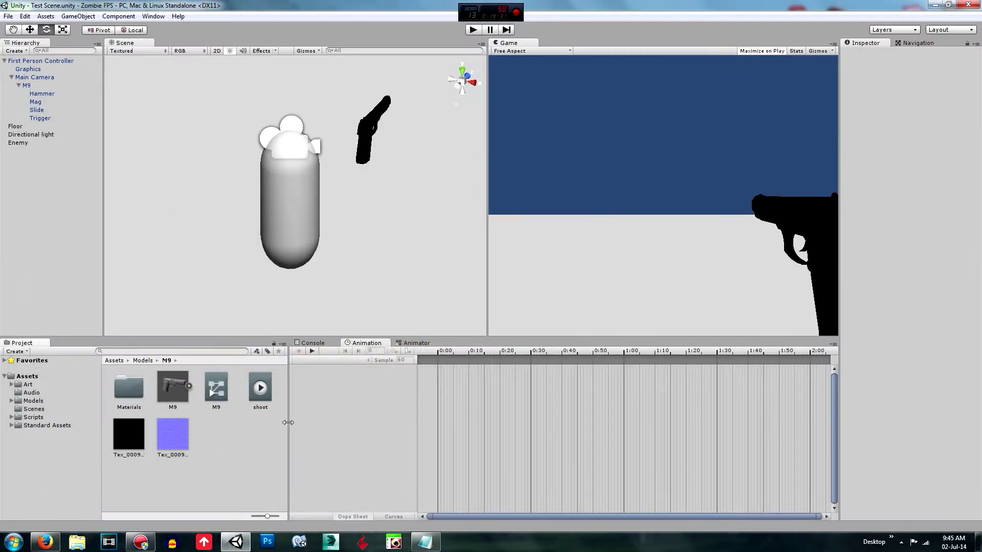
pyautogui.moveTo(288, 423); pyautogui.dragTo(429, 425)
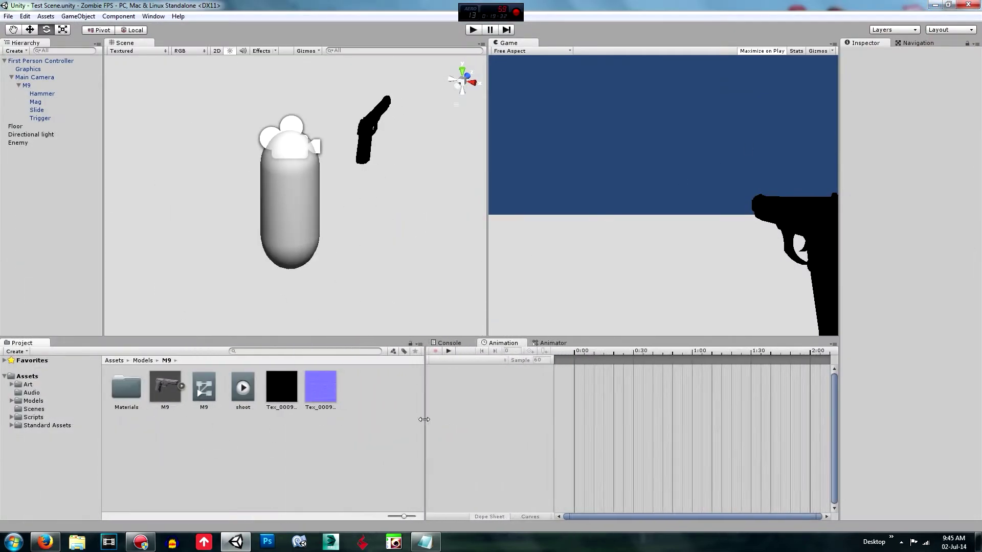
# View the M9 controller's Base Layer state graph in the Animator and return to the Console
pyautogui.click(545, 345)
pyautogui.click(442, 345)
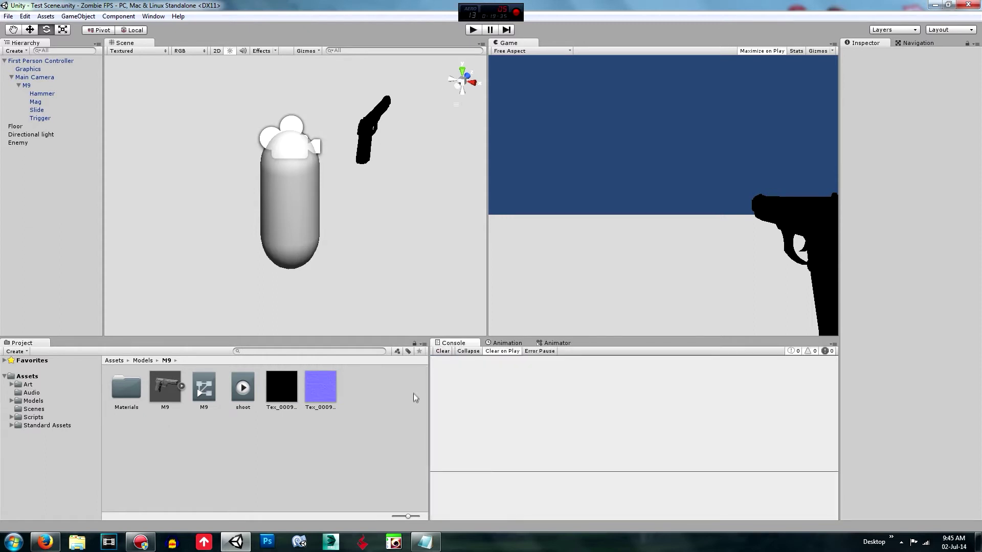
pyautogui.click(395, 400)
pyautogui.click(552, 343)
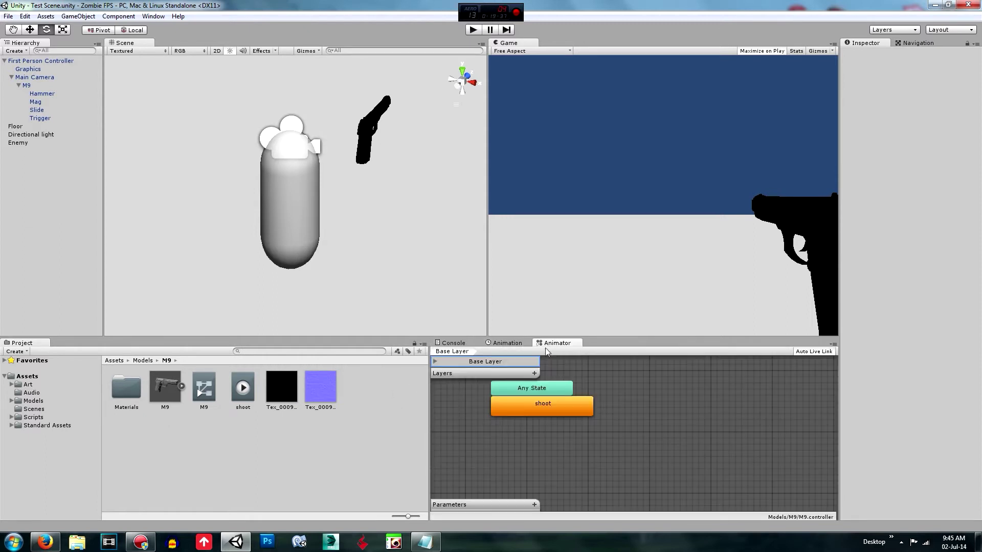
pyautogui.click(443, 344)
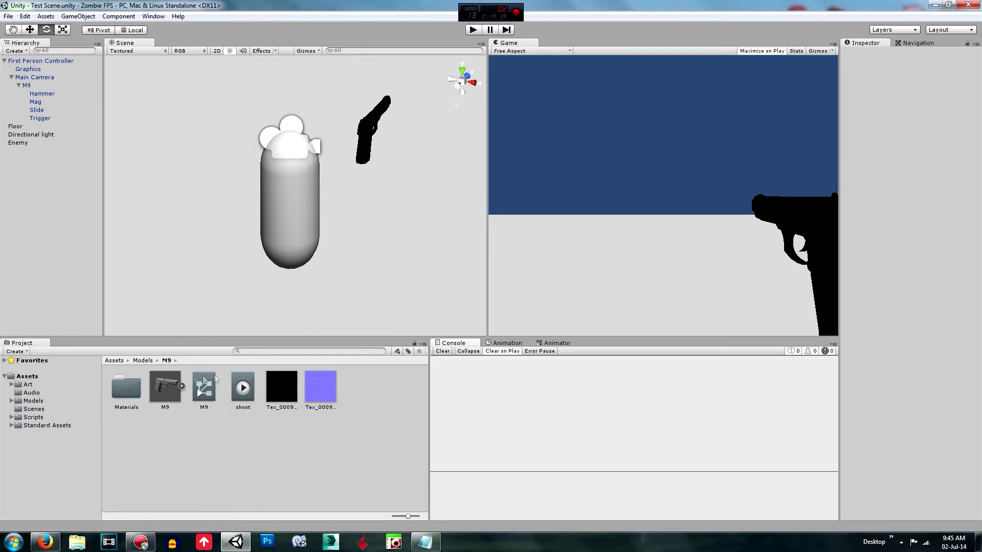
# Inspect the M9 controller asset and the M9 object's components, and expand the M9 model asset's sub-objects
pyautogui.click(209, 391)
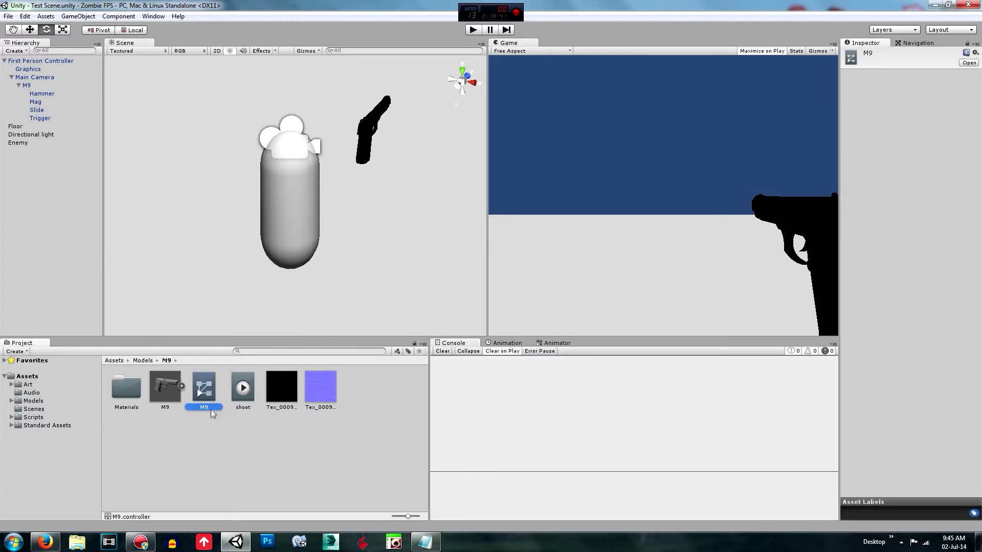
pyautogui.click(188, 456)
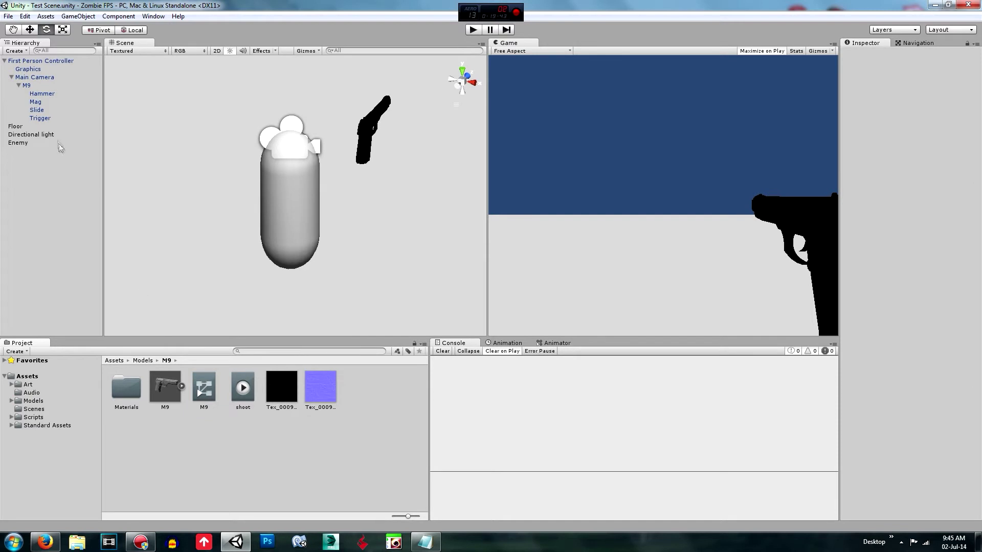
pyautogui.click(34, 86)
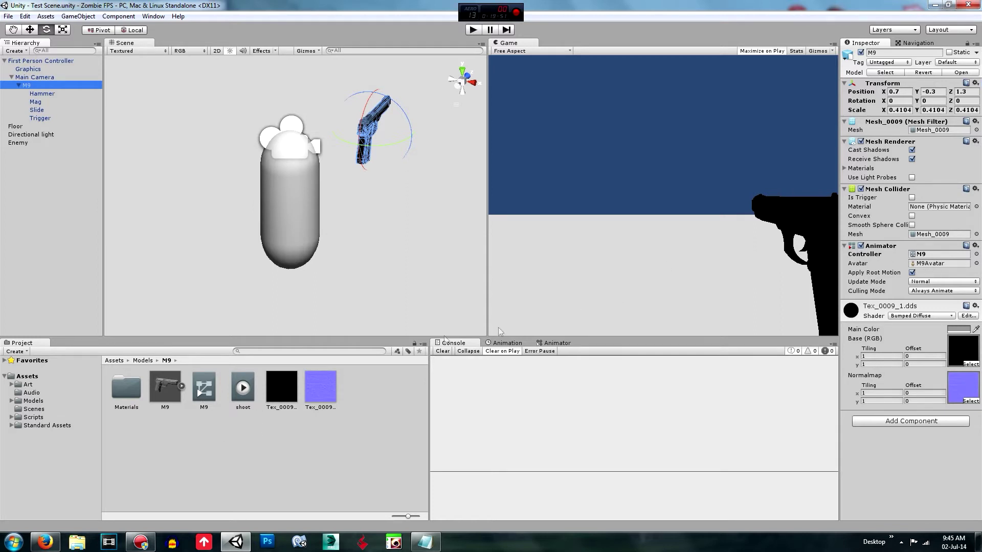
pyautogui.click(182, 386)
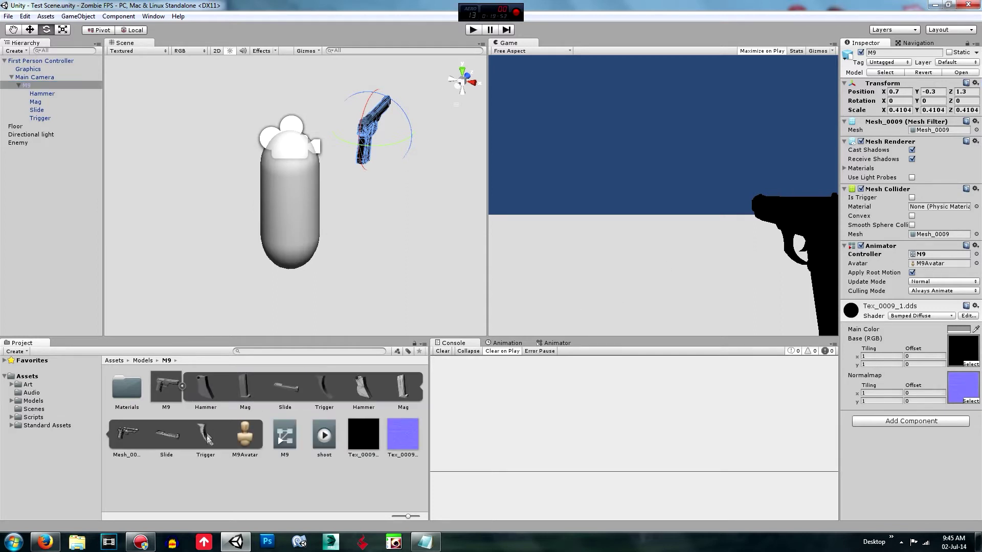
# Collapse the M9 model asset's sub-objects and add an Animation component to the M9 object under Main Camera
pyautogui.click(182, 386)
pyautogui.click(250, 475)
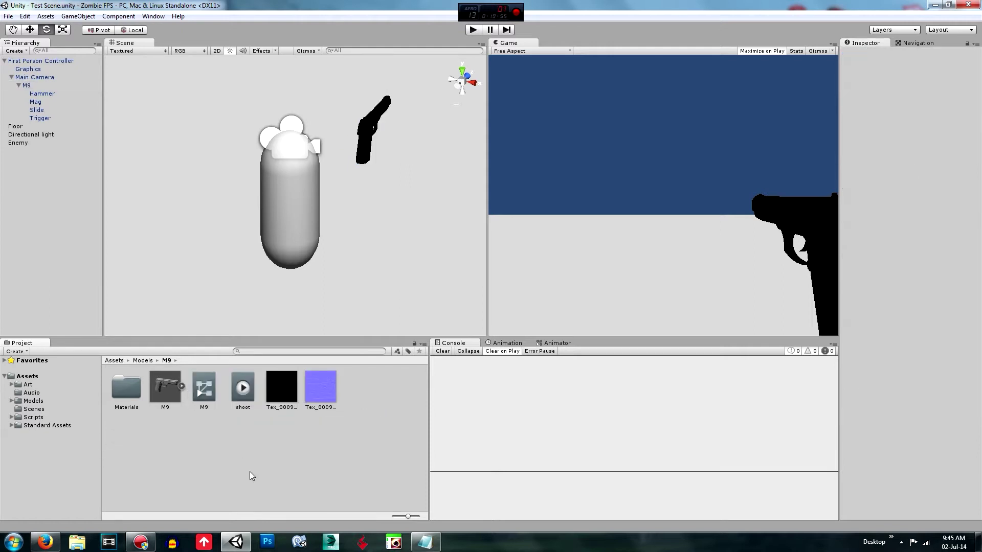
pyautogui.click(35, 84)
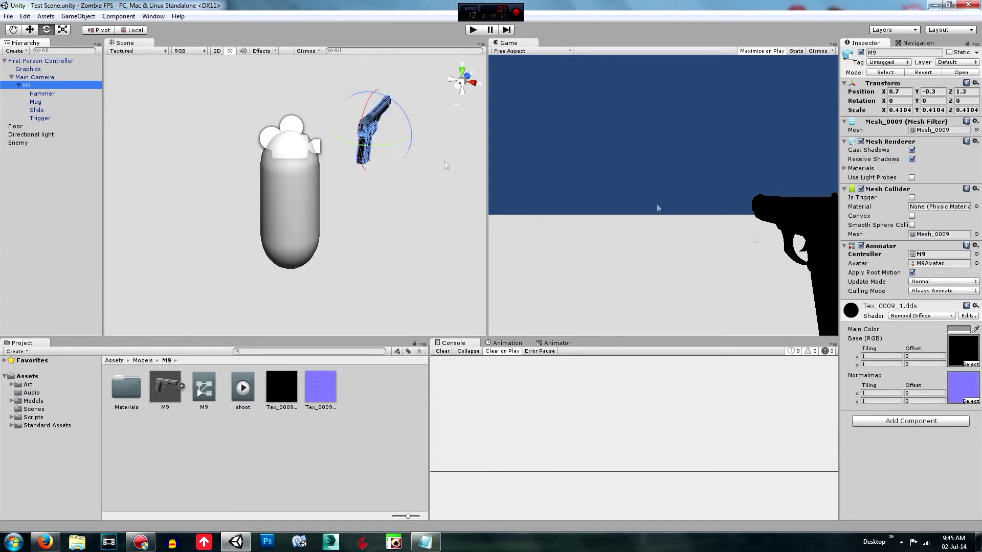
pyautogui.click(909, 423)
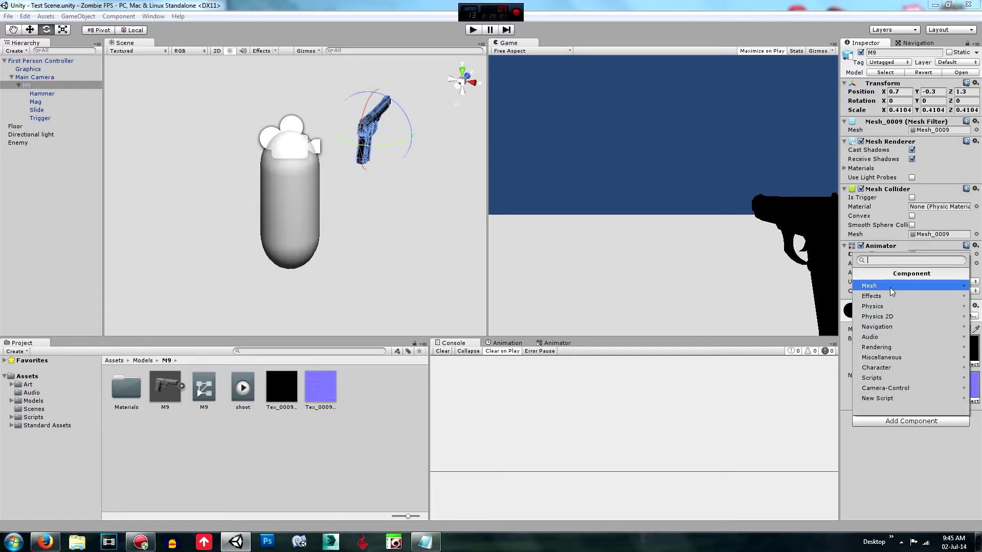
pyautogui.click(903, 357)
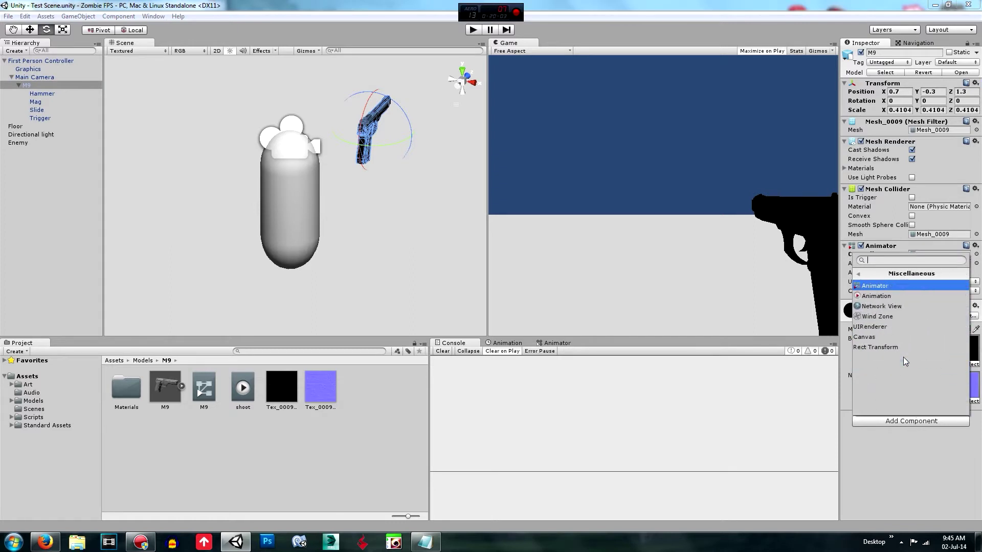
pyautogui.click(900, 298)
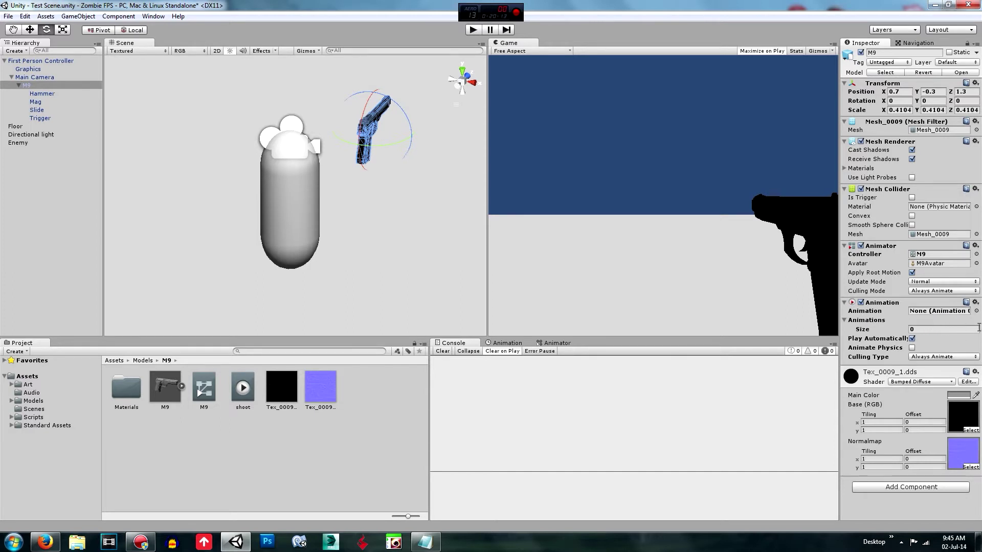
# Set the Animation component's Animations size to 1, assign the shoot clip as Element 0 and save the scene
pyautogui.click(938, 330)
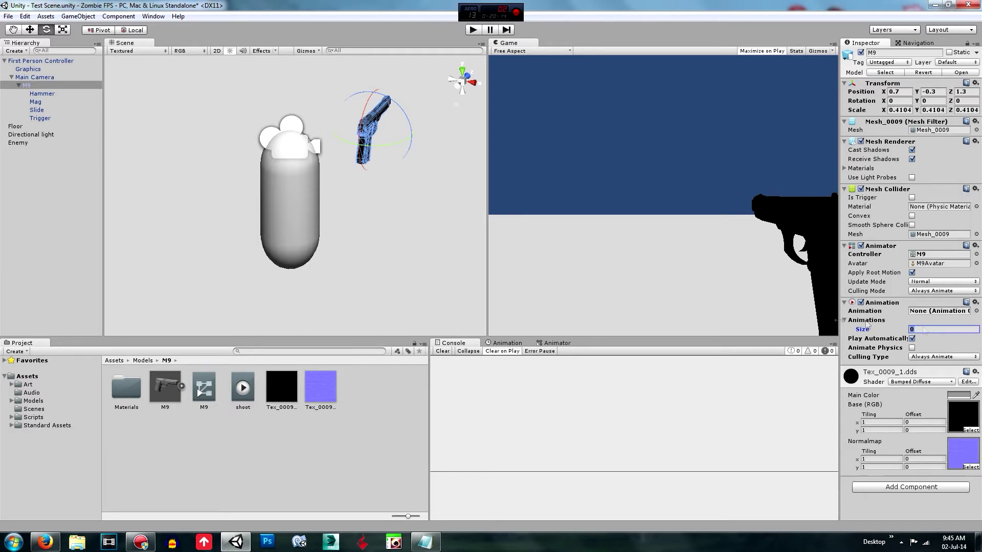
pyautogui.click(894, 320)
pyautogui.click(869, 322)
pyautogui.click(868, 320)
pyautogui.click(924, 327)
pyautogui.click(907, 322)
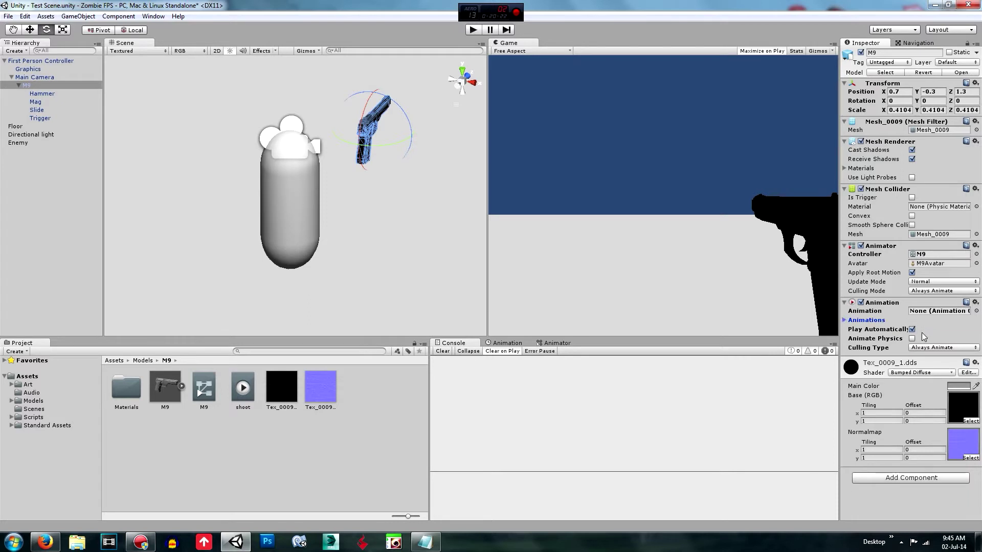
pyautogui.click(866, 322)
pyautogui.click(925, 330)
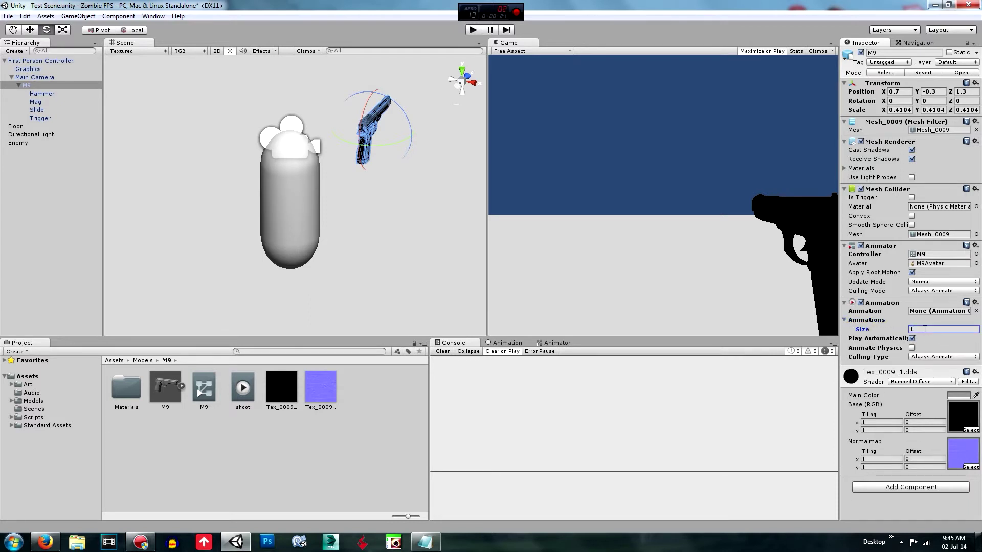
pyautogui.write('1')
pyautogui.press('Return')
pyautogui.moveTo(243, 389); pyautogui.dragTo(927, 342)
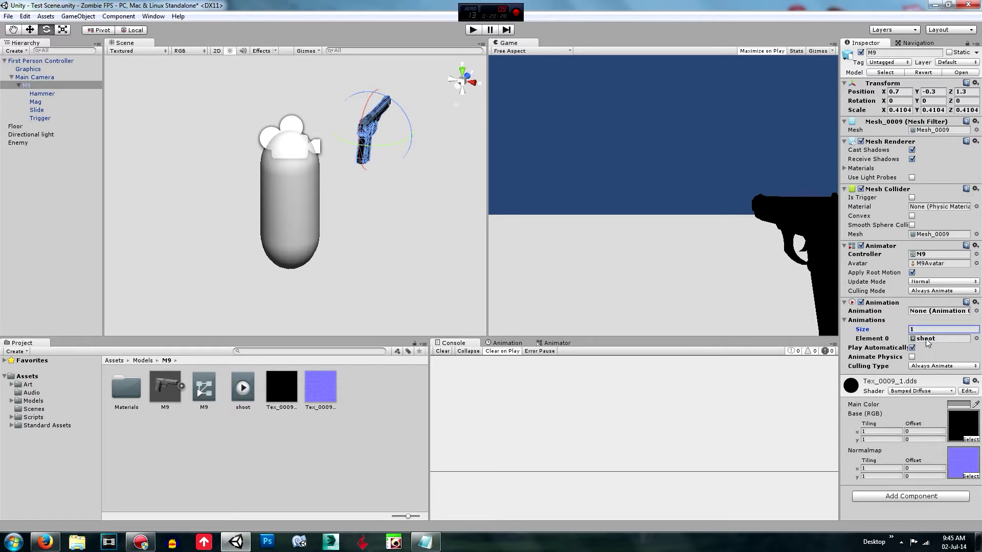
pyautogui.hotkey('ctrl', 's')
# Turn off Play Automatically in the M9 object's Animation component and briefly play-test the scene
pyautogui.click(399, 456)
pyautogui.click(207, 391)
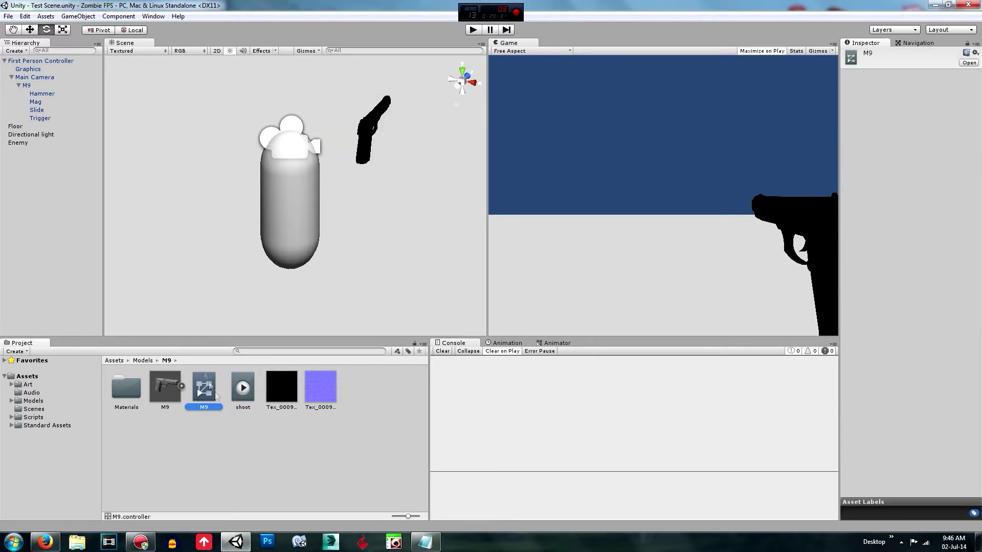
pyautogui.click(31, 85)
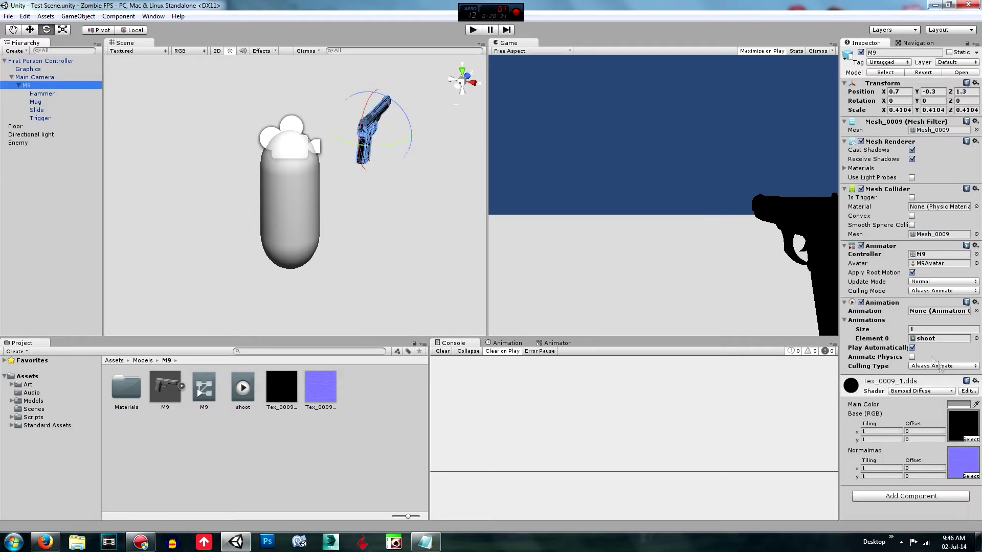
pyautogui.click(912, 348)
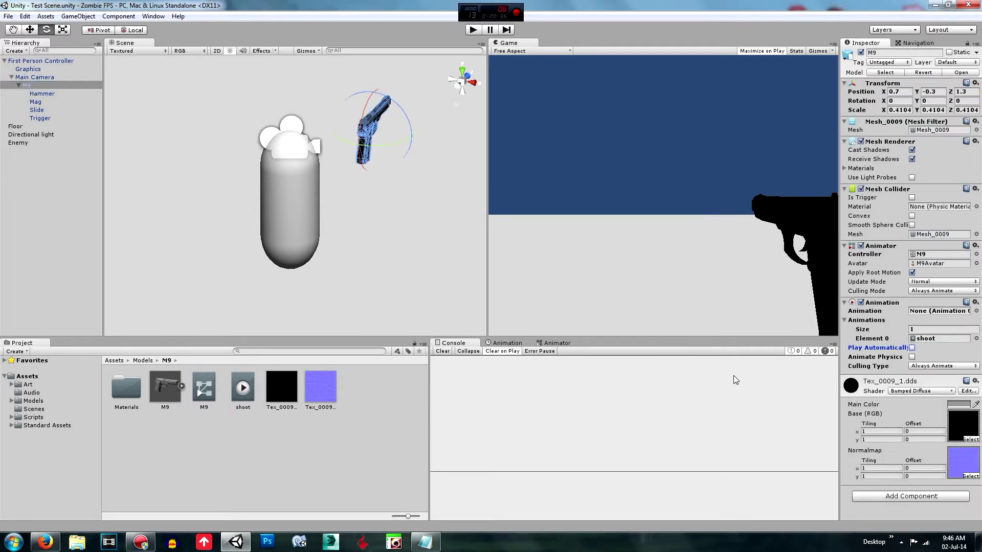
pyautogui.click(473, 29)
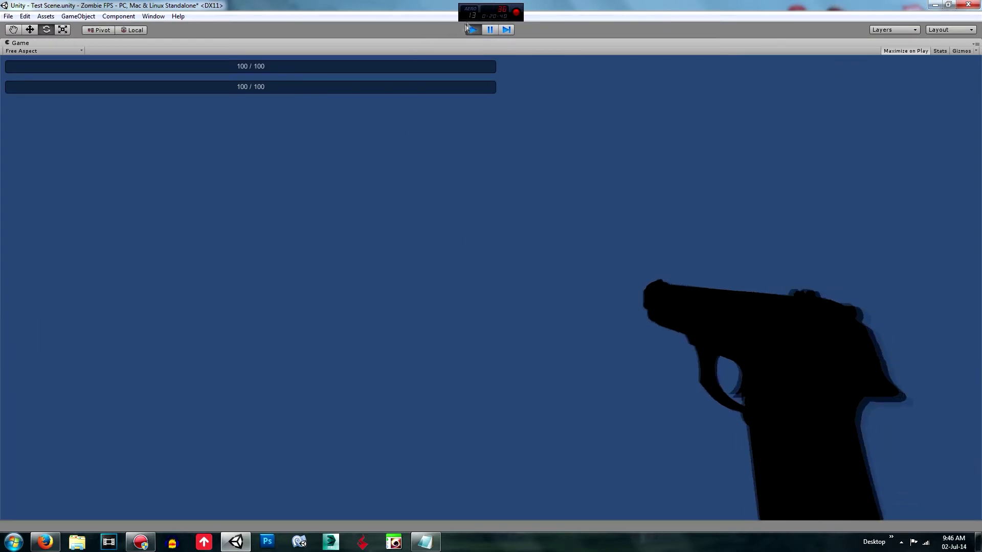
pyautogui.click(473, 29)
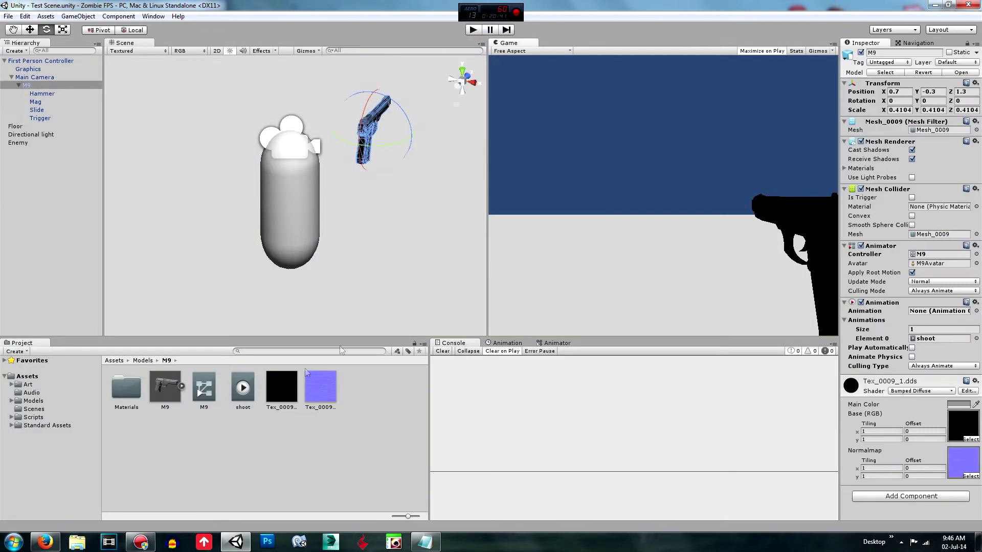
# Switch to Firefox and extract the downloaded Bullet archive into a new folder named ywjrmdp43zsw-Bullet
pyautogui.click(47, 541)
pyautogui.click(162, 155)
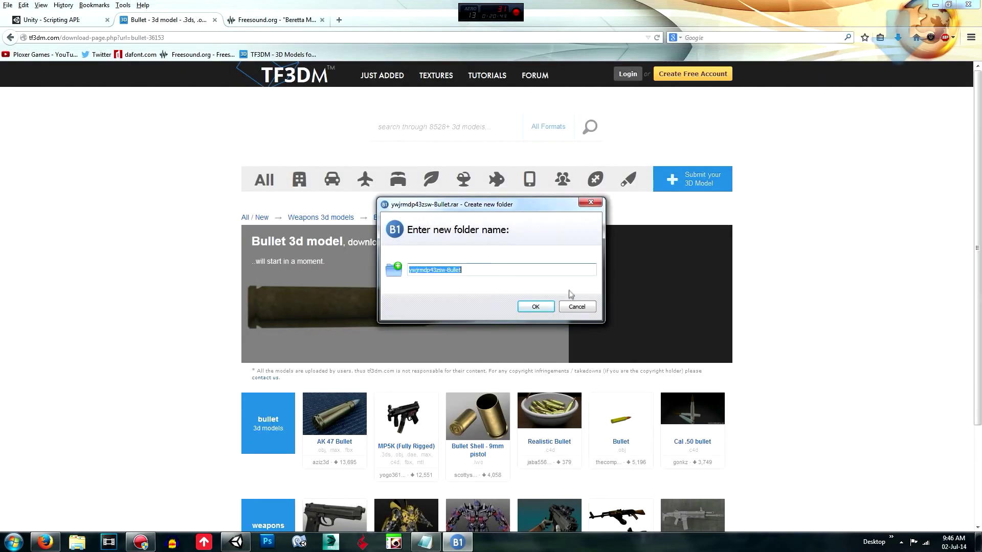
pyautogui.click(532, 307)
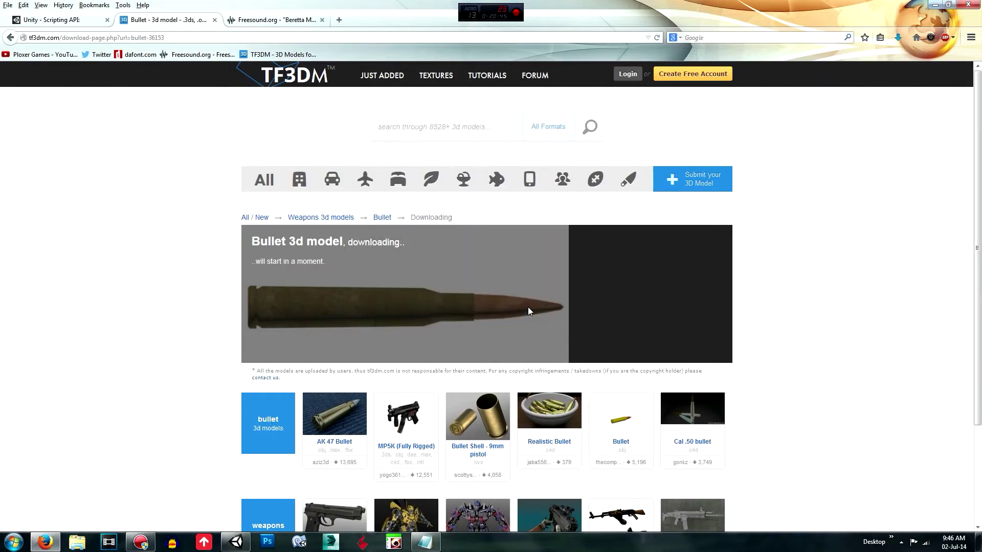
pyautogui.click(399, 323)
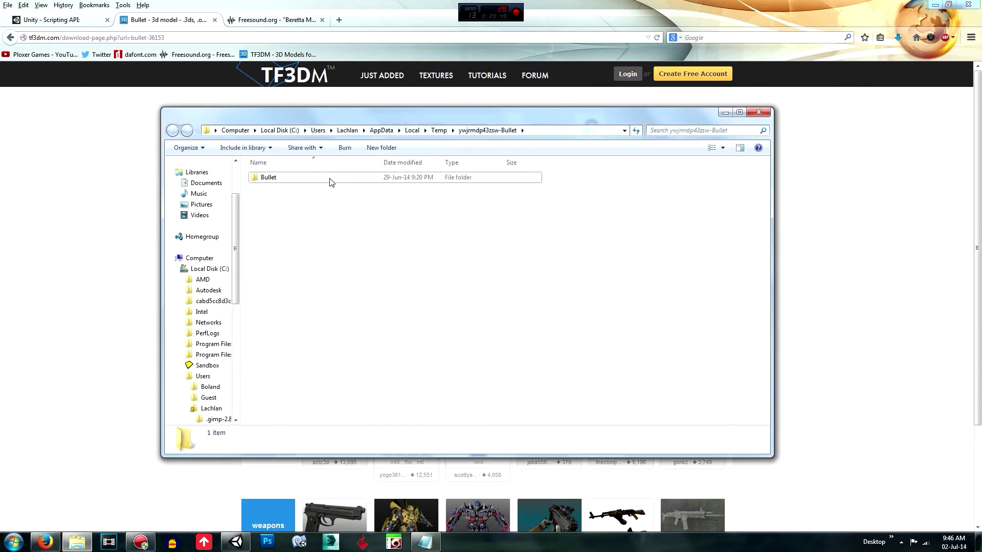
# Move the extracted Bullet folder from the temporary extraction folder into Downloads
pyautogui.doubleClick(329, 179)
pyautogui.press('BackSpace')
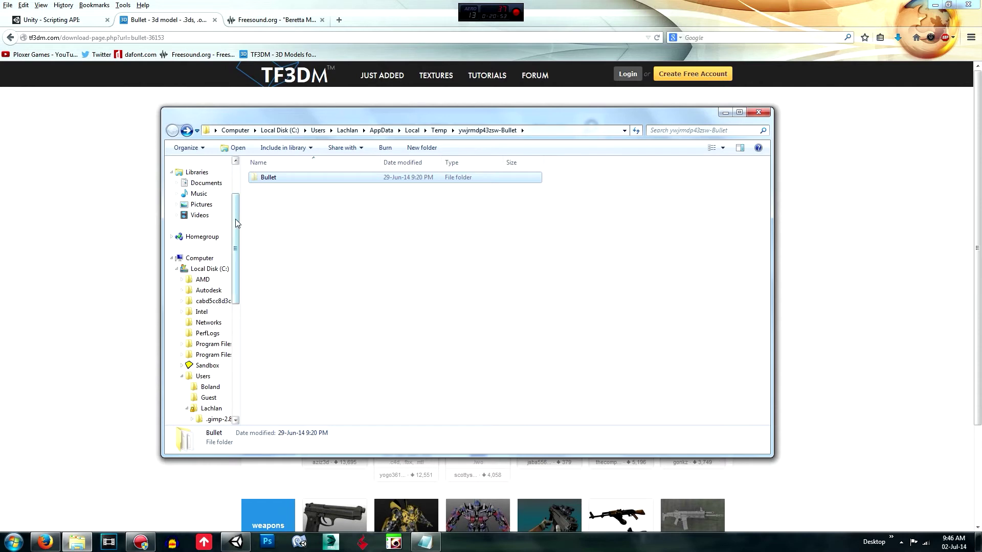
pyautogui.scroll(3, 235, 219)
pyautogui.click(205, 187)
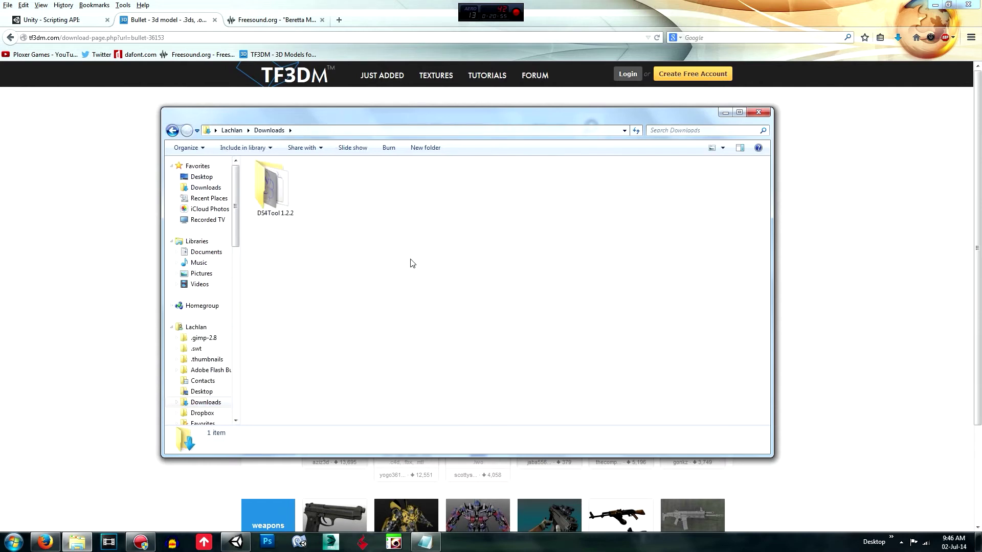
pyautogui.hotkey('ctrl', 'v')
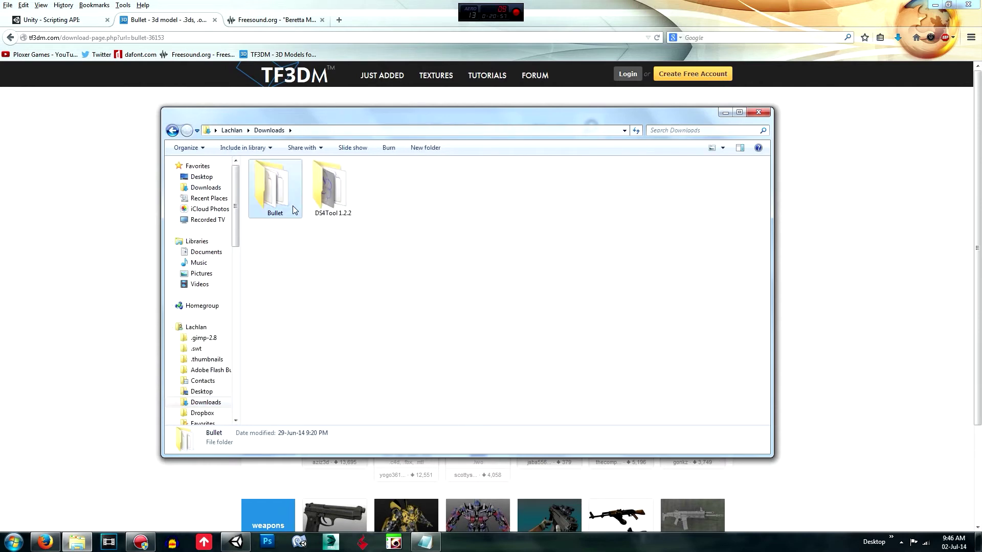
# Check the files in the Bullet folder, cut the folder from Downloads and close the file window
pyautogui.doubleClick(295, 211)
pyautogui.click(295, 210)
pyautogui.click(352, 278)
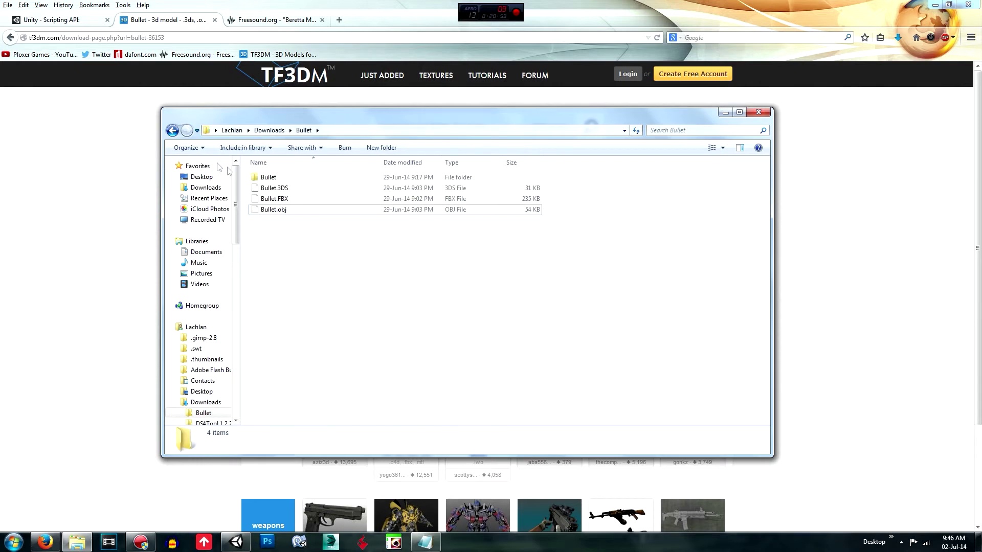
pyautogui.click(172, 131)
pyautogui.scroll(-2, 200, 207)
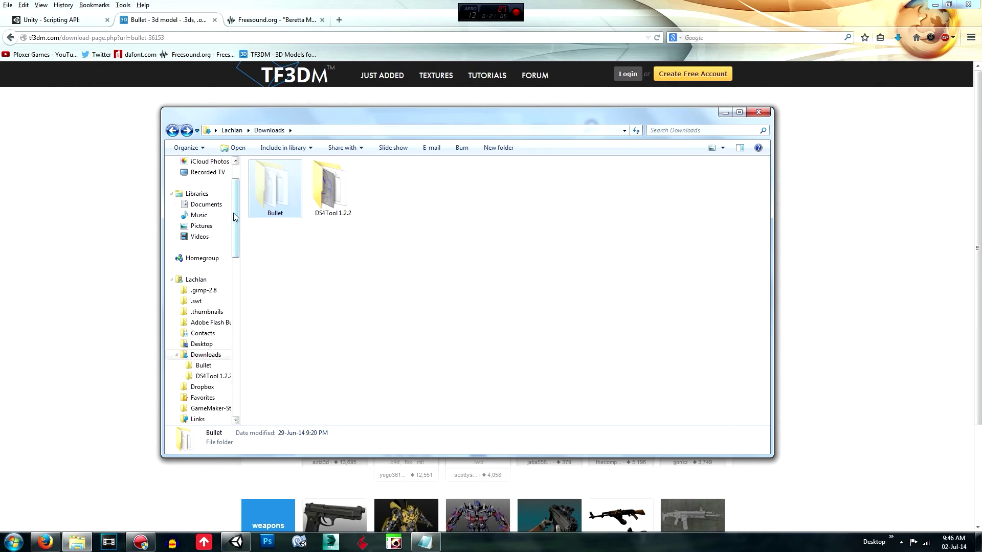
pyautogui.click(172, 131)
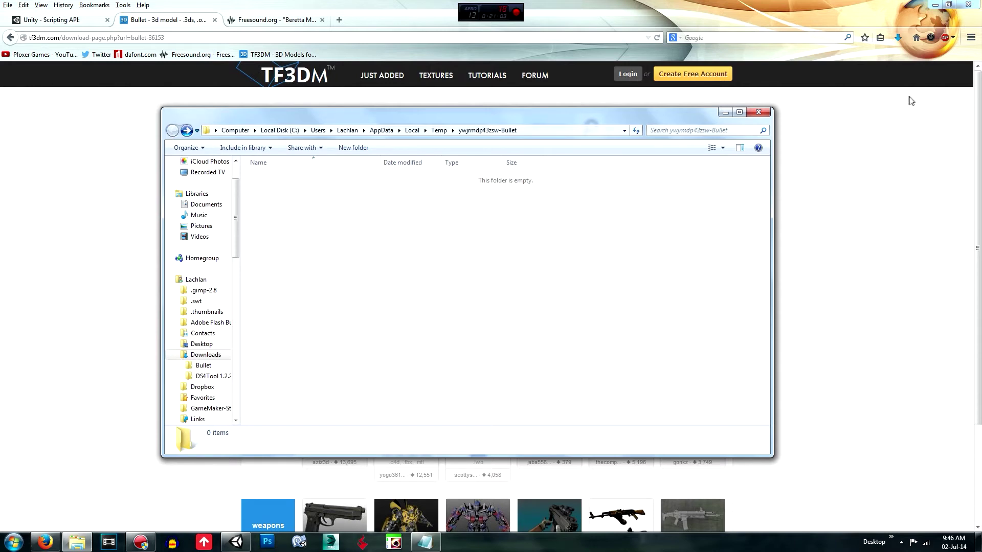
pyautogui.click(758, 112)
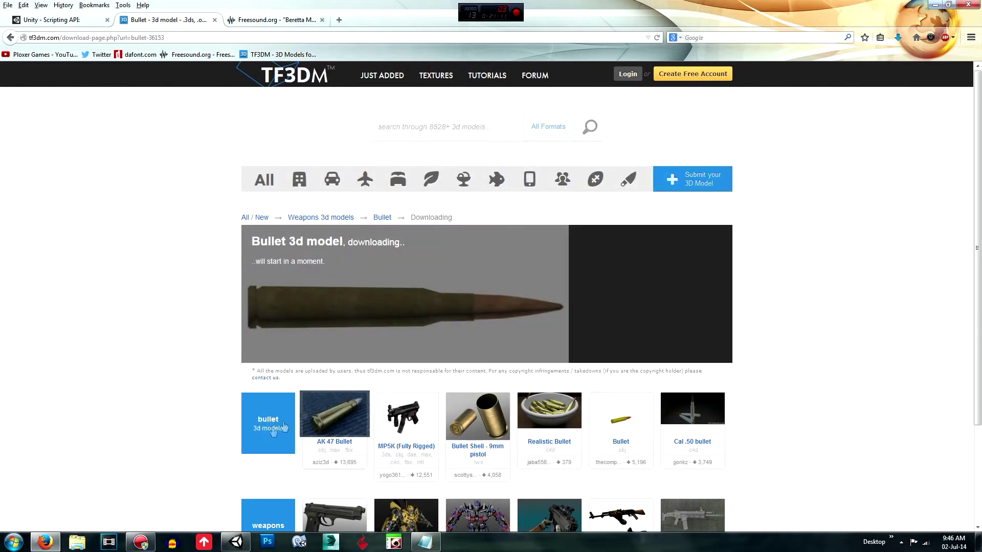
# Return to Unity, open the project's Models folder in Explorer, paste the Bullet folder there and close the window
pyautogui.click(236, 542)
pyautogui.rightClick(155, 440)
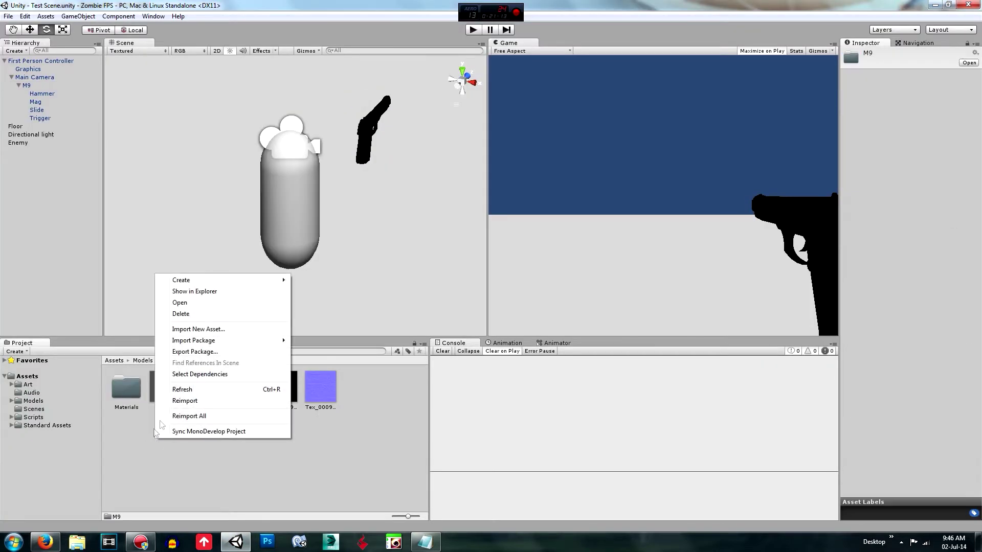
pyautogui.click(215, 291)
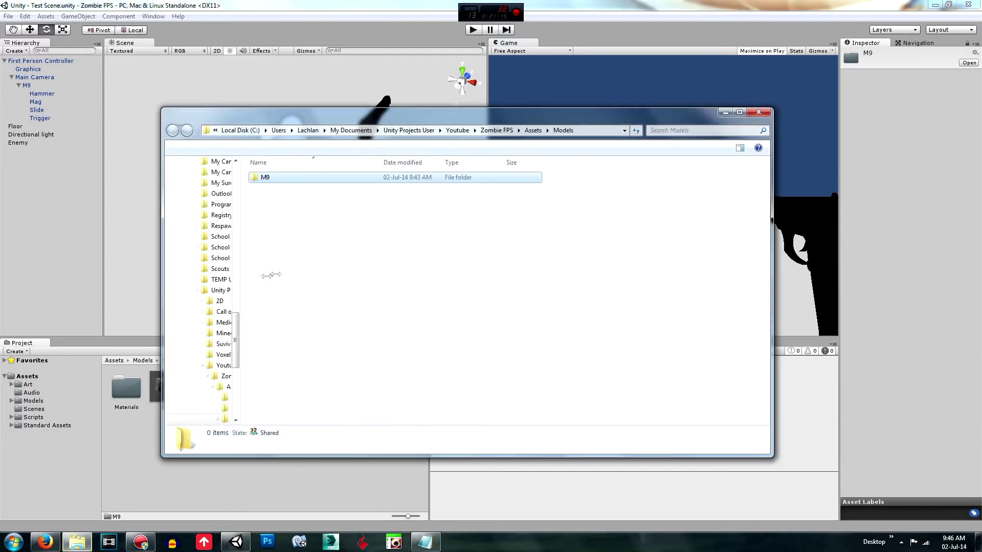
pyautogui.click(300, 285)
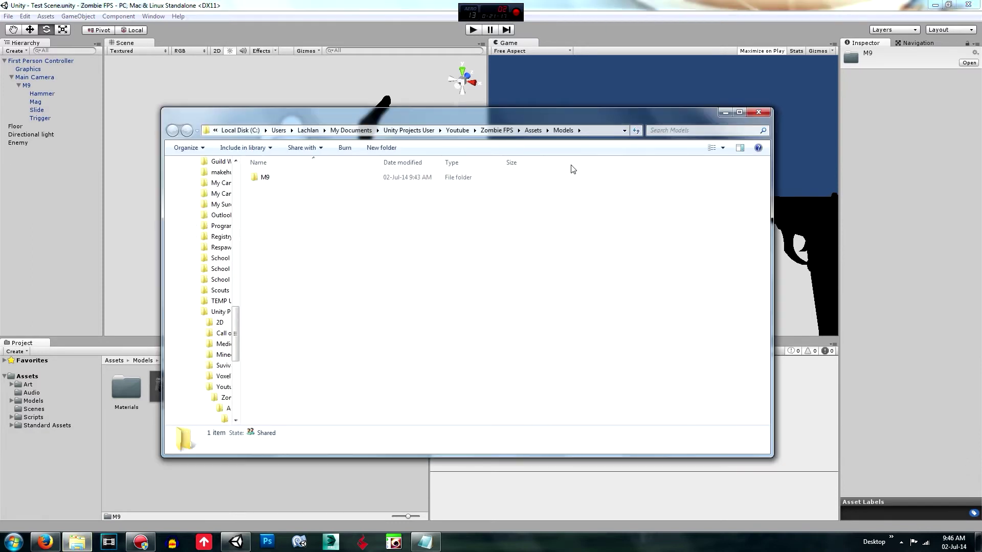
pyautogui.hotkey('ctrl', 'v')
pyautogui.click(417, 290)
pyautogui.click(762, 113)
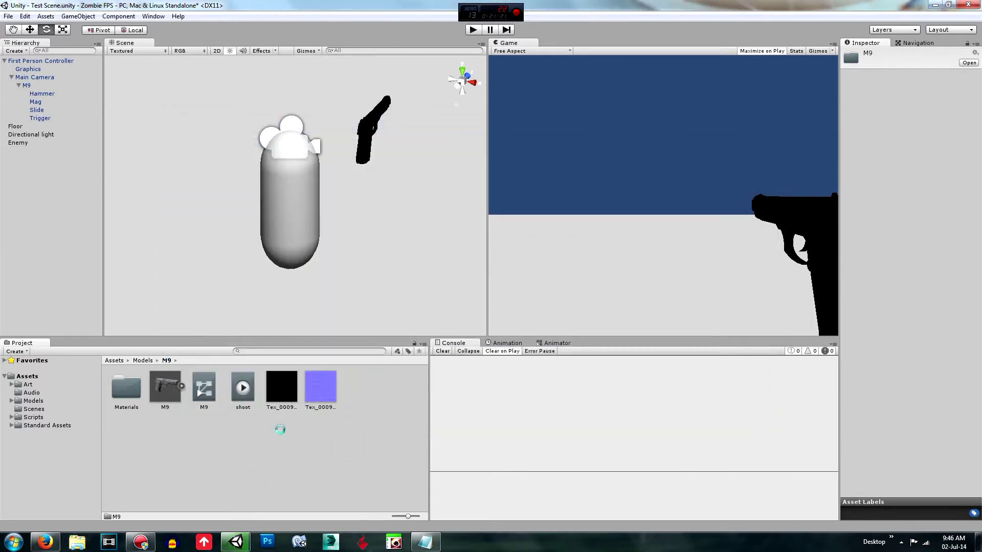
# Open the imported Bullet folder under Models and inspect the FBX, 3DS and OBJ versions of the bullet model
pyautogui.click(145, 361)
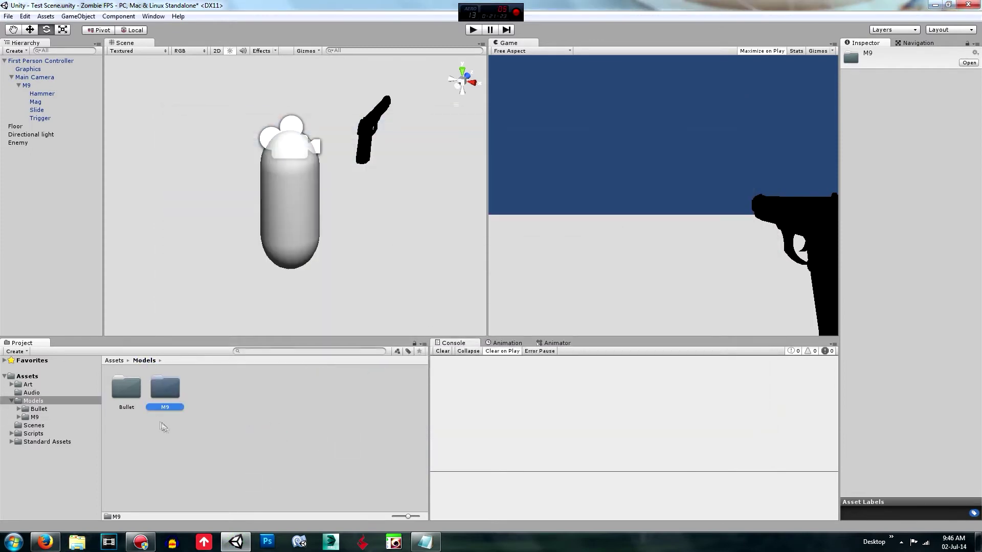
pyautogui.doubleClick(130, 391)
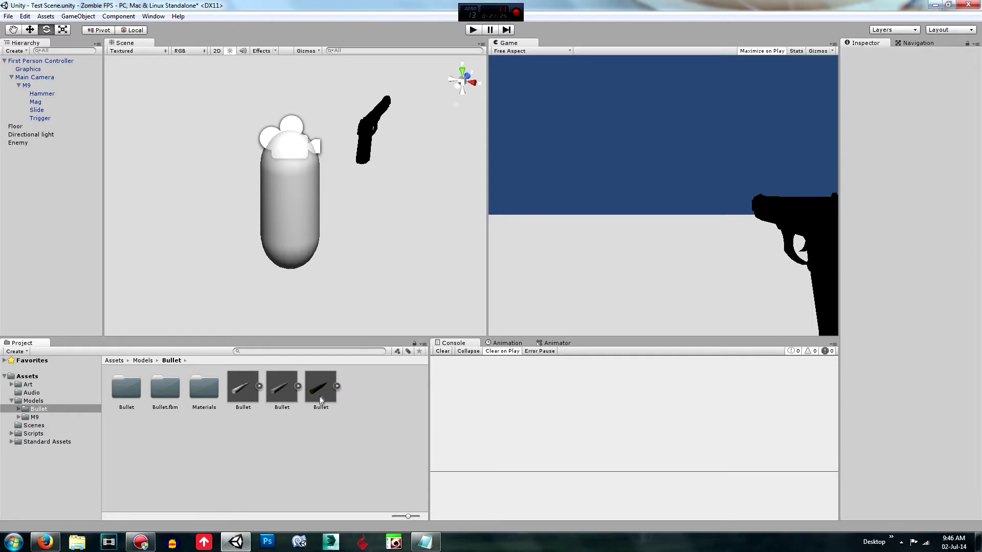
pyautogui.click(322, 393)
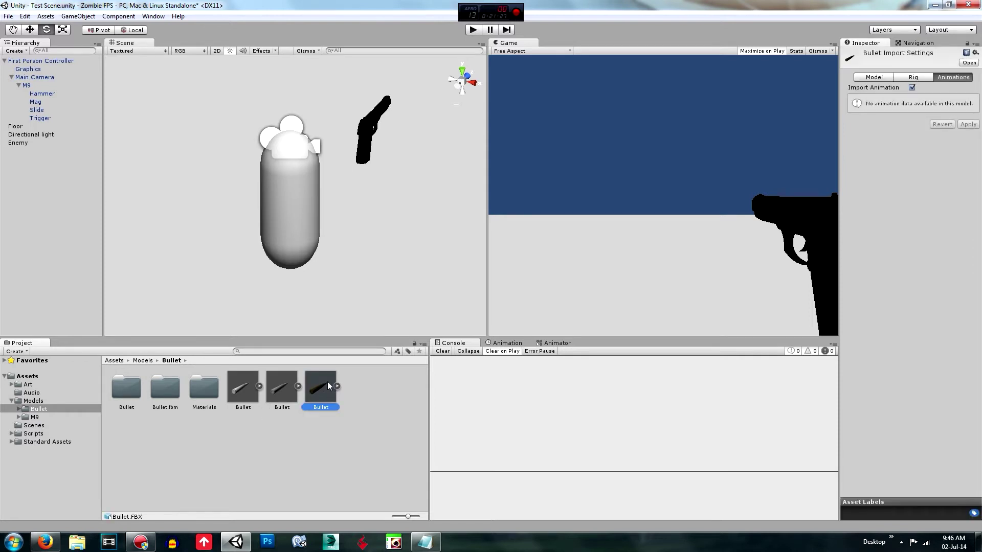
pyautogui.click(271, 394)
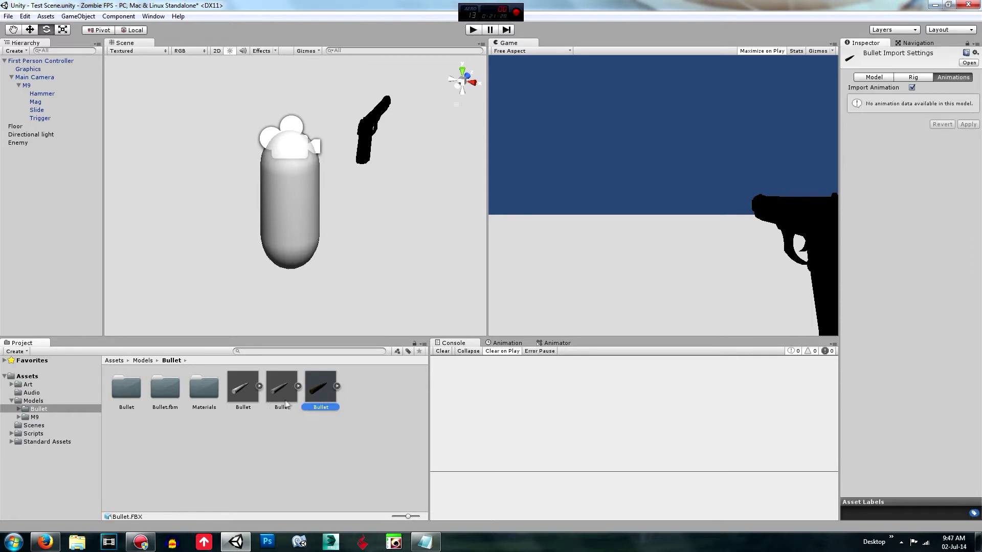
pyautogui.keyDown('ctrl'); pyautogui.click(237, 394); pyautogui.keyUp('ctrl')
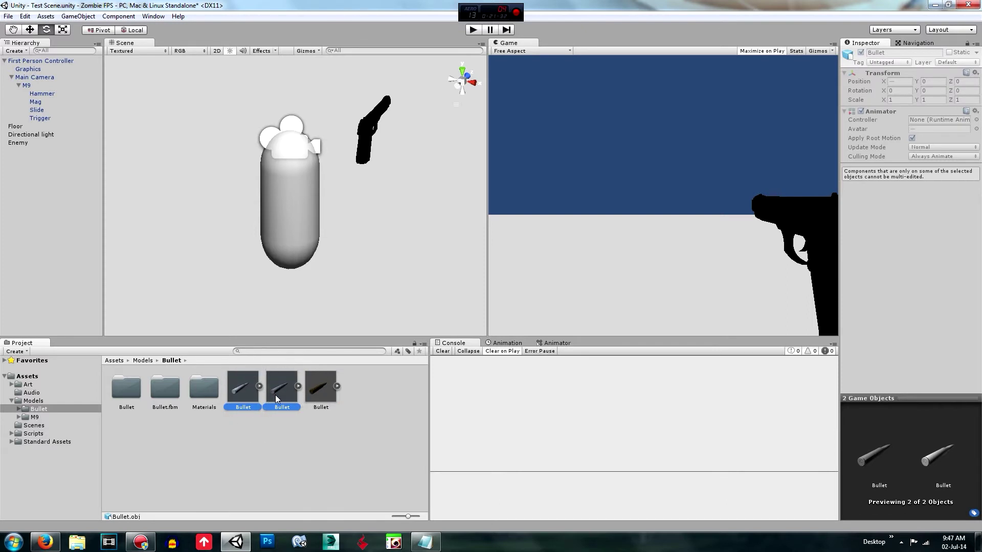
# Examine the contents of the Bullet asset's Bullet.fbm, Bullet and Materials subfolders
pyautogui.doubleClick(161, 385)
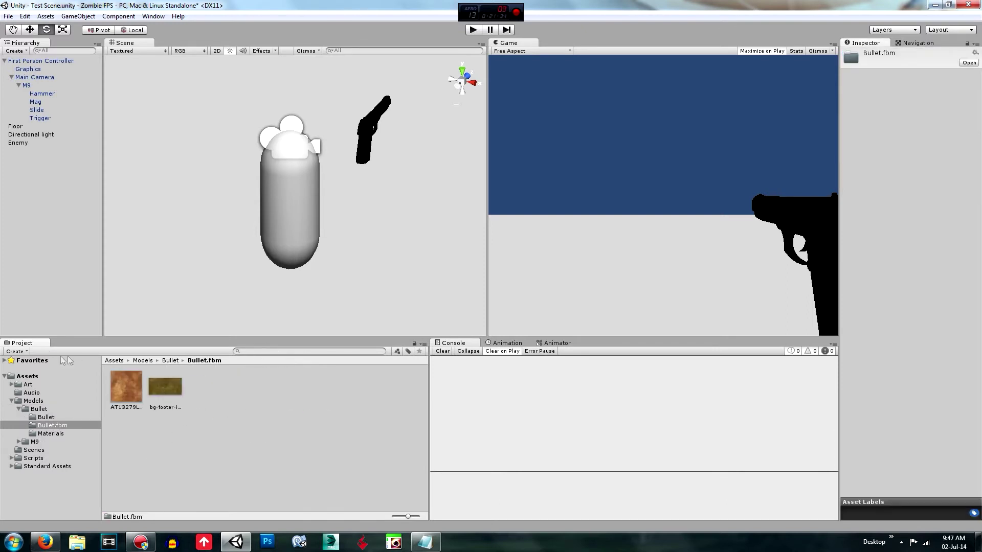
pyautogui.click(171, 360)
pyautogui.click(184, 417)
pyautogui.doubleClick(125, 388)
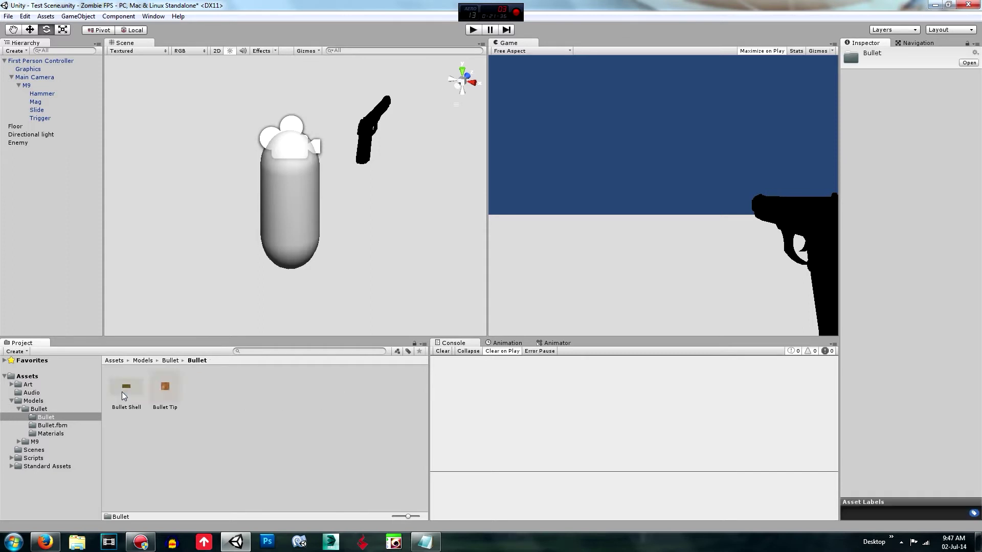
pyautogui.click(171, 361)
pyautogui.doubleClick(203, 390)
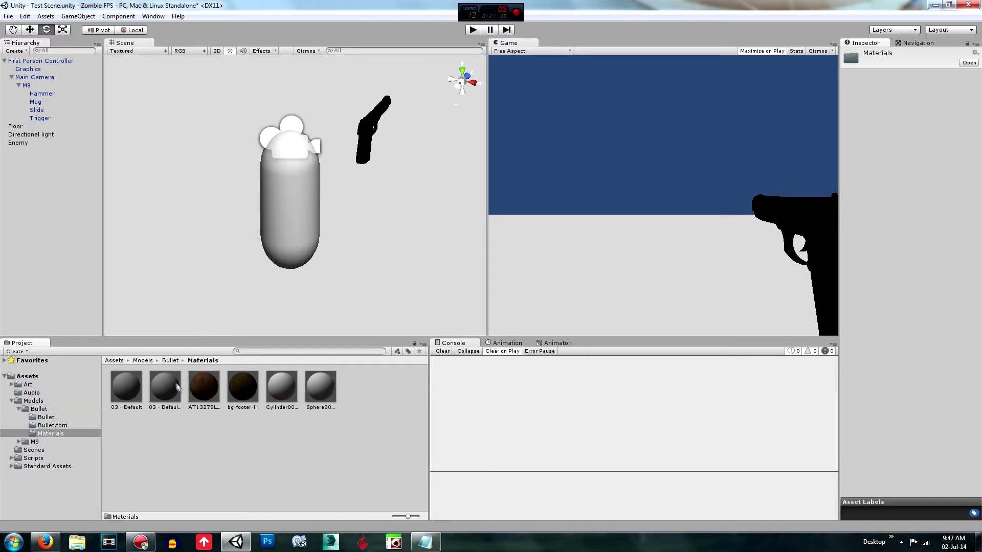
# Return to the Bullet model folder and delete the OBJ and 3DS versions, keeping only Bullet.FBX
pyautogui.click(171, 360)
pyautogui.click(289, 404)
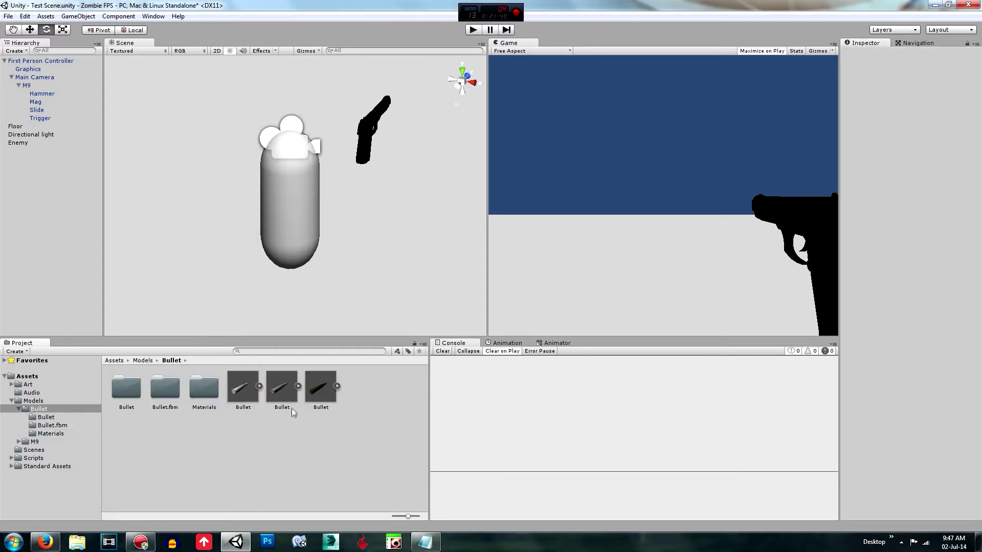
pyautogui.keyDown('ctrl'); pyautogui.click(234, 395); pyautogui.keyUp('ctrl')
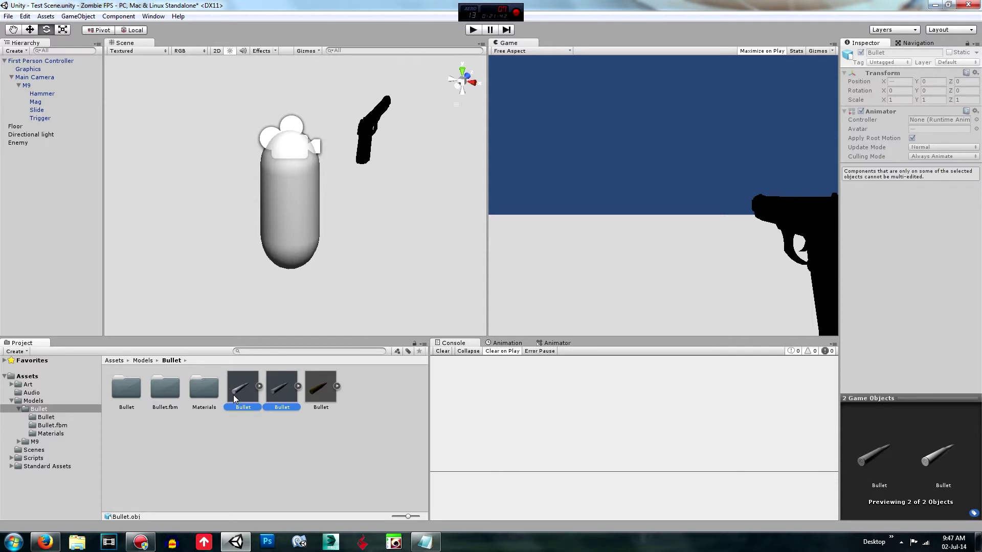
pyautogui.press('Delete')
pyautogui.press('Return')
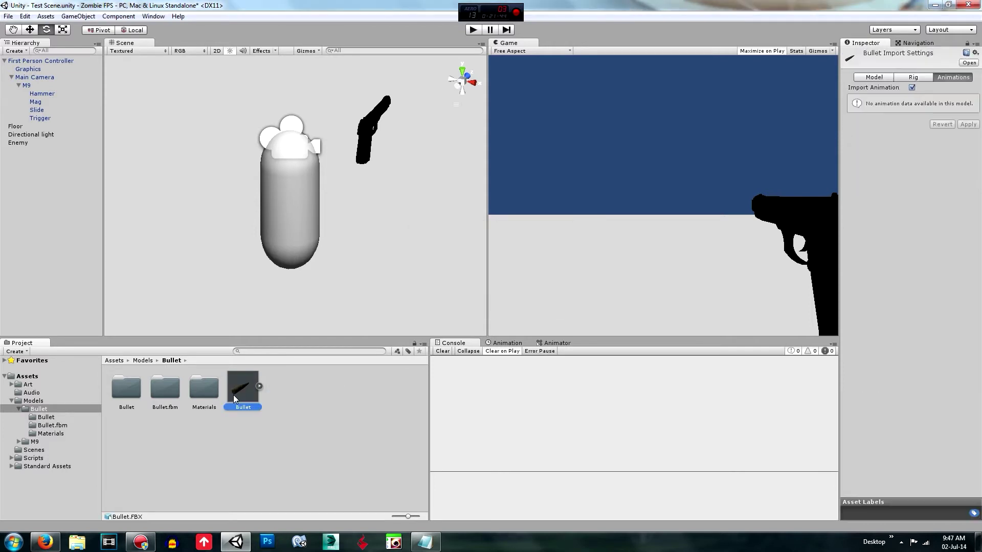
# Enable Generate Colliders in the Bullet.FBX model import settings and apply the change
pyautogui.click(906, 78)
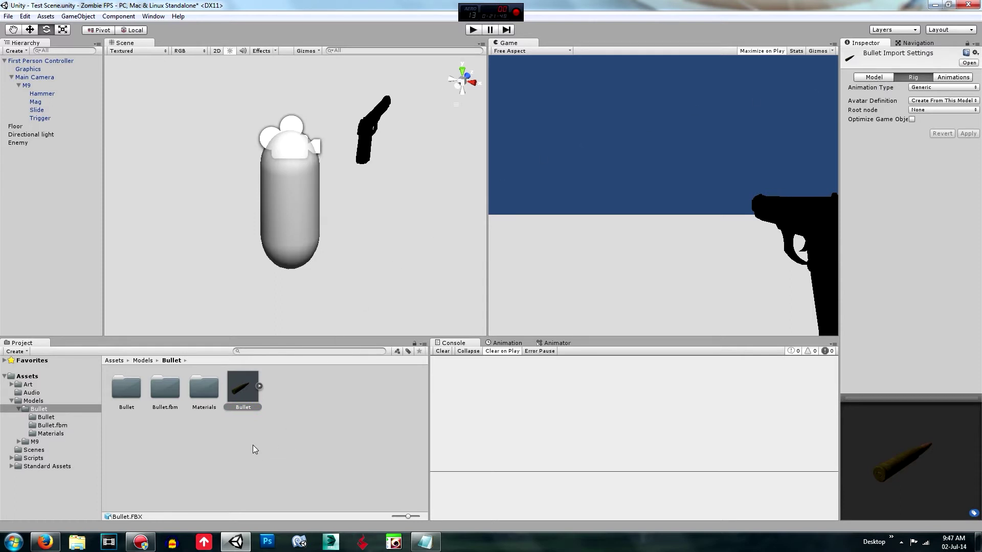
pyautogui.click(874, 78)
pyautogui.click(927, 99)
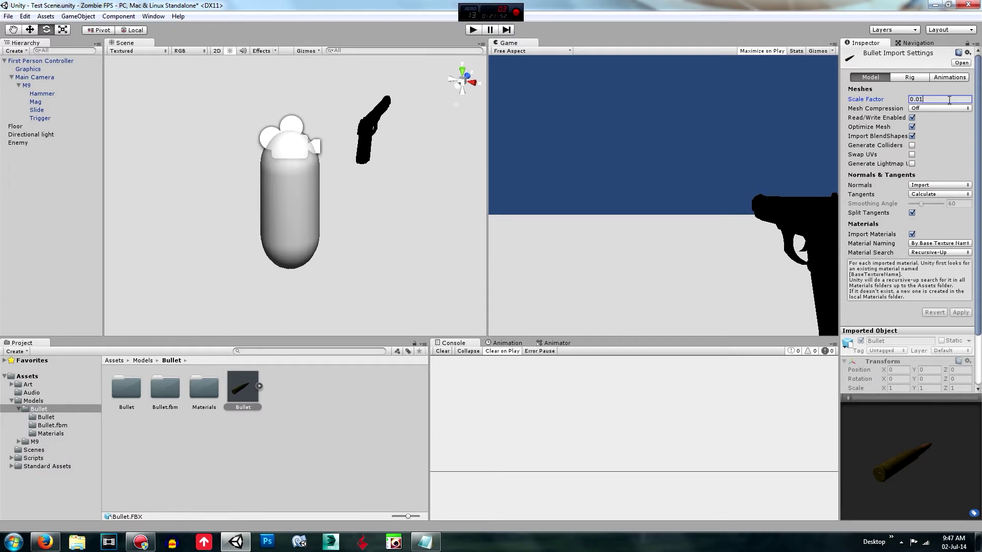
pyautogui.click(911, 146)
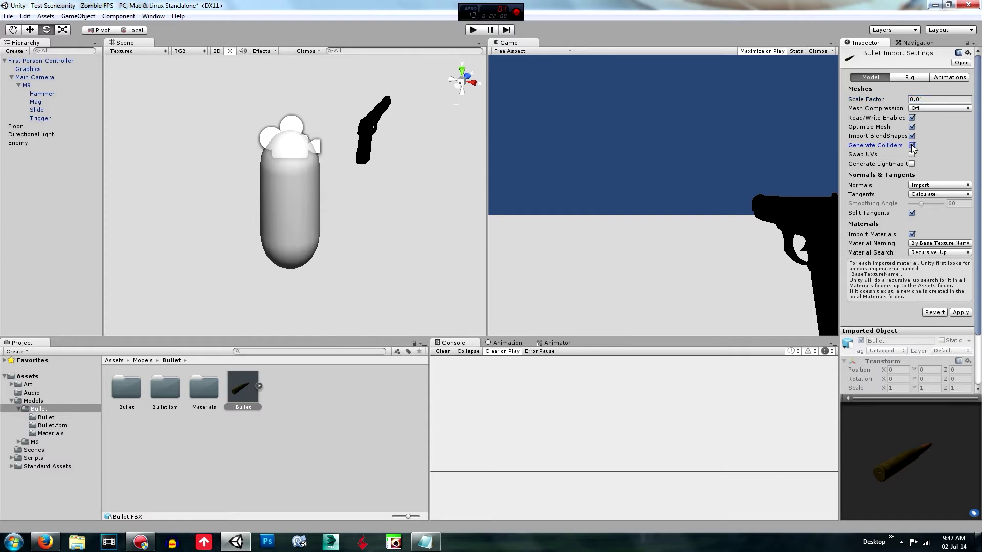
pyautogui.click(308, 406)
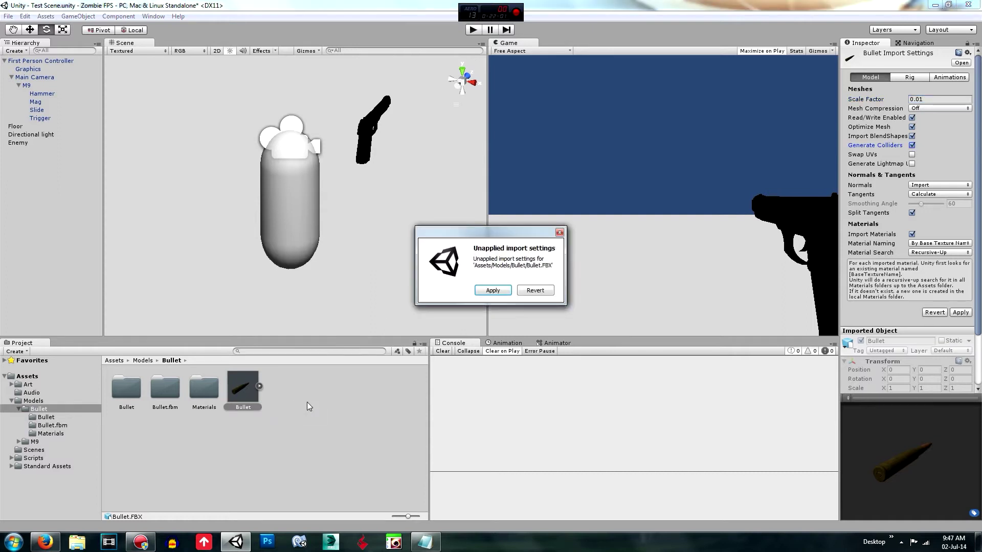
pyautogui.click(492, 290)
# Disable Import Animation for Bullet.FBX, apply the import settings and save the scene
pyautogui.click(238, 385)
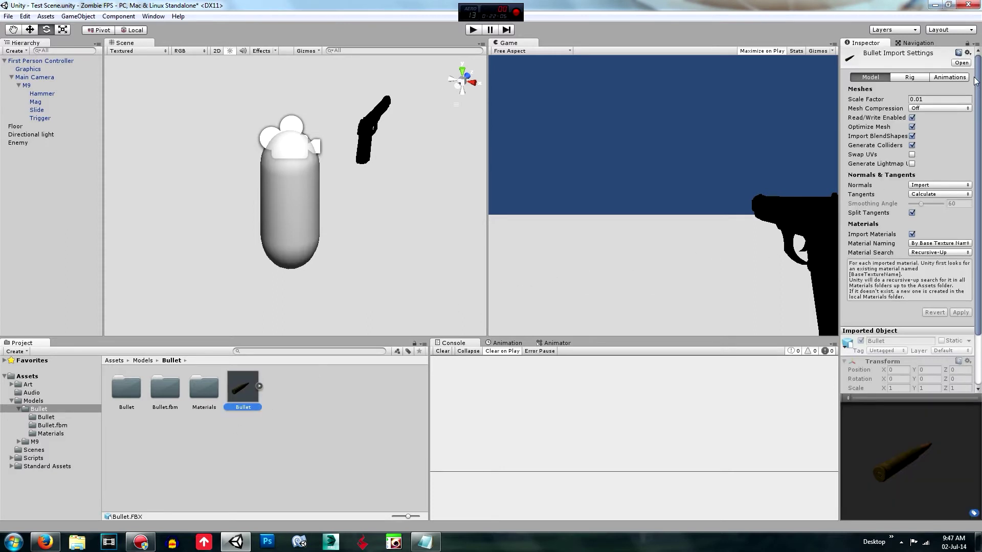
pyautogui.click(895, 77)
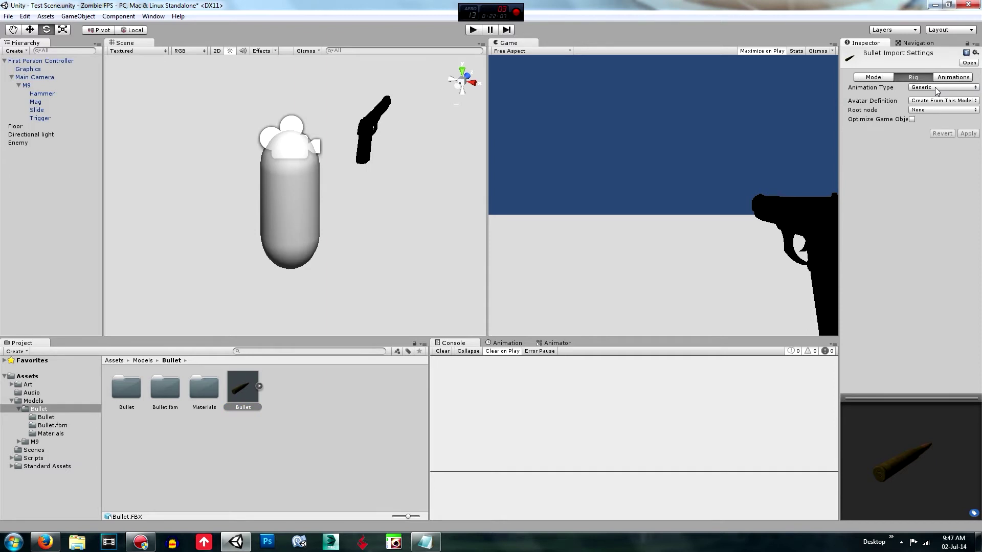
pyautogui.click(965, 77)
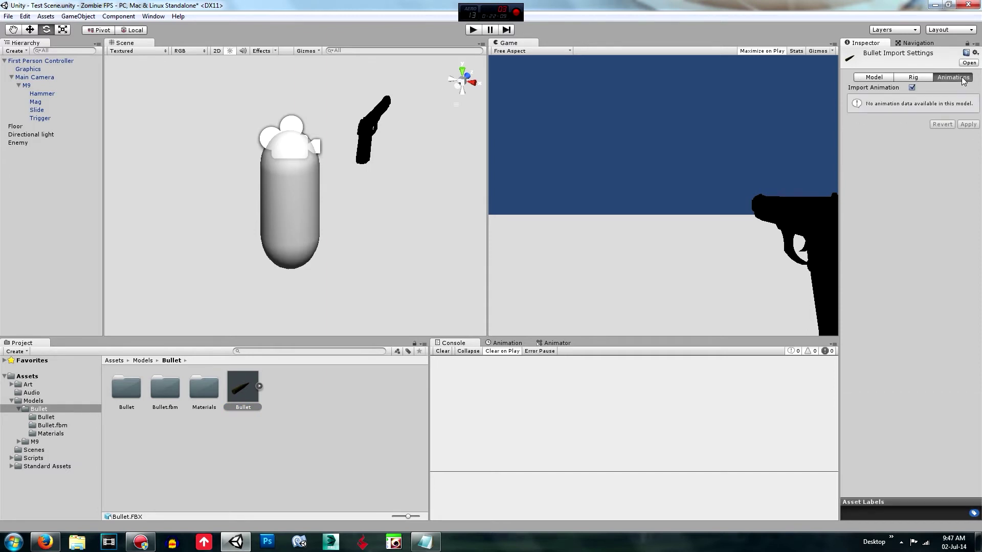
pyautogui.click(912, 87)
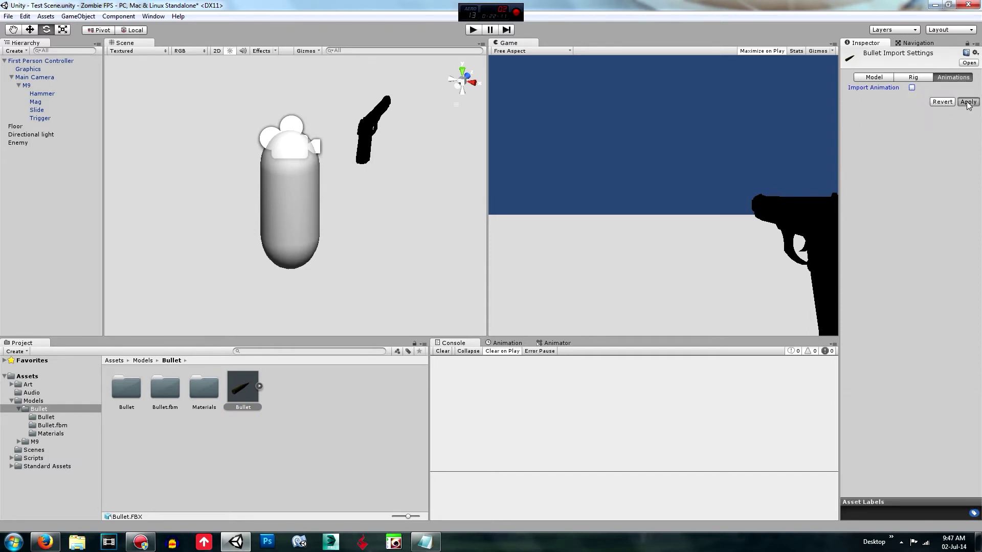
pyautogui.hotkey('ctrl', 's')
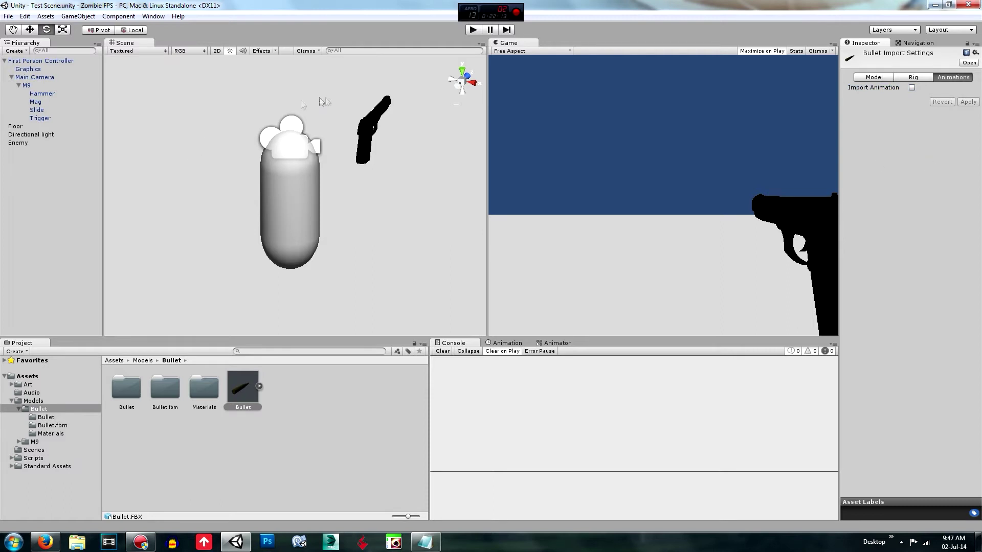
# Add the Bullet model to the scene and raise it to a Y position of about 1.70
pyautogui.moveTo(239, 391); pyautogui.dragTo(42, 183)
pyautogui.doubleClick(19, 151)
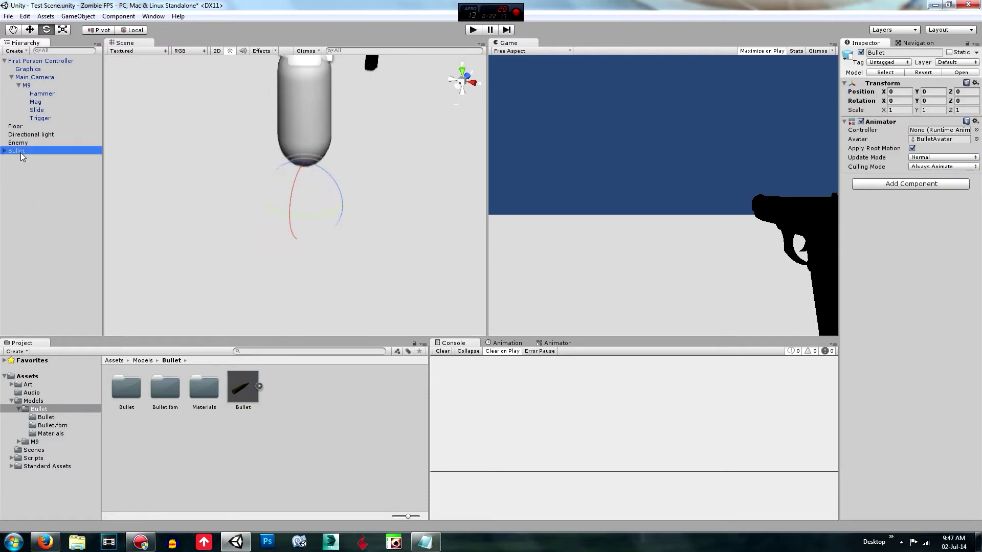
pyautogui.click(30, 29)
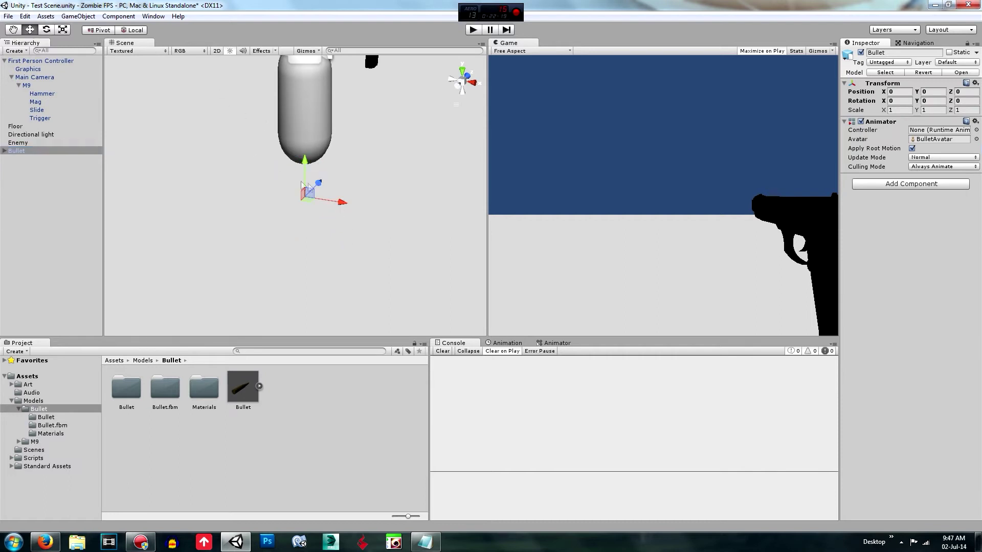
pyautogui.moveTo(306, 169); pyautogui.dragTo(303, 57)
pyautogui.moveTo(377, 147); pyautogui.dragTo(363, 307, button='middle')
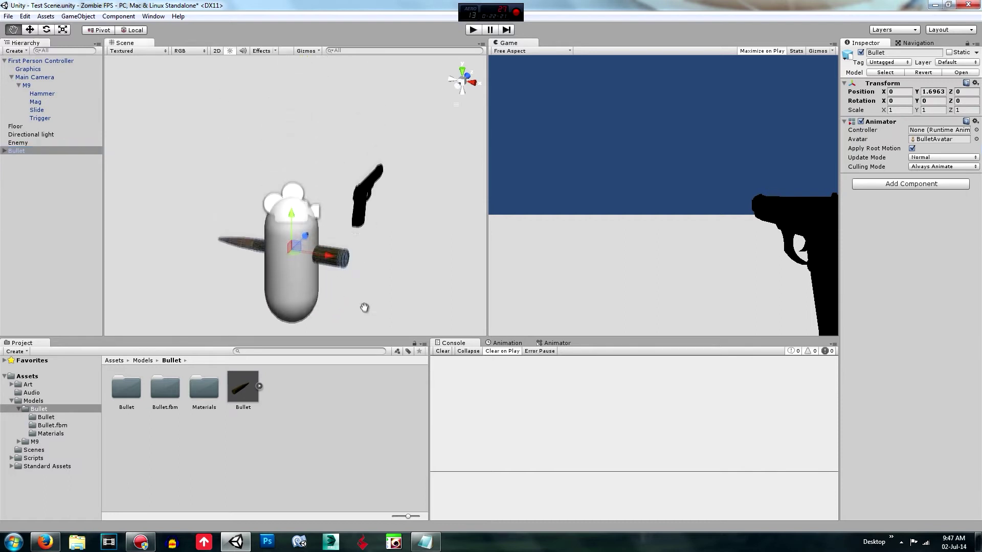
# View the scene from the right side and set the bullet's Y rotation to 90
pyautogui.click(472, 83)
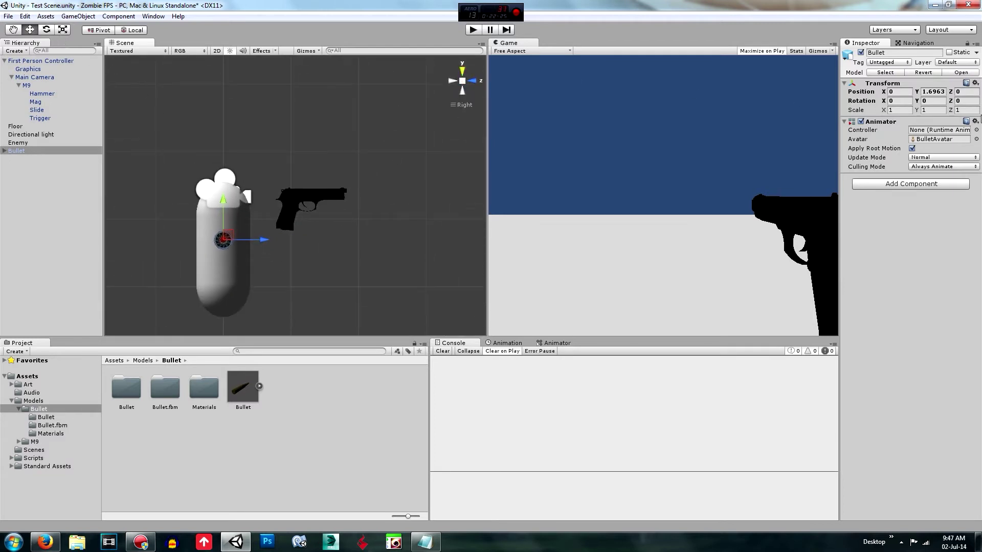
pyautogui.click(928, 102)
pyautogui.write('90')
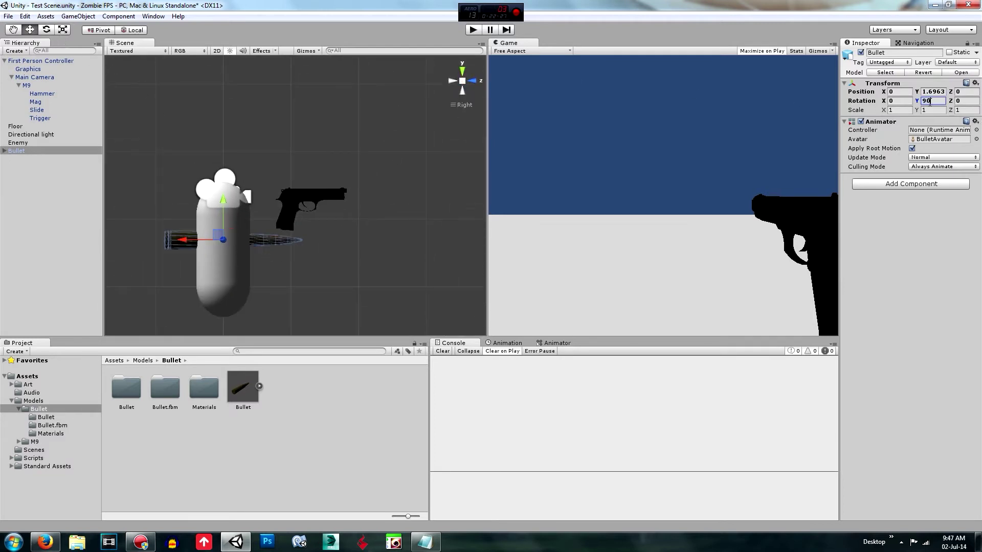
pyautogui.click(690, 171)
# Move the bullet ahead of the pistol and up, to about X 3.26, Y 2.46, Z 2.74
pyautogui.moveTo(186, 241); pyautogui.dragTo(370, 242)
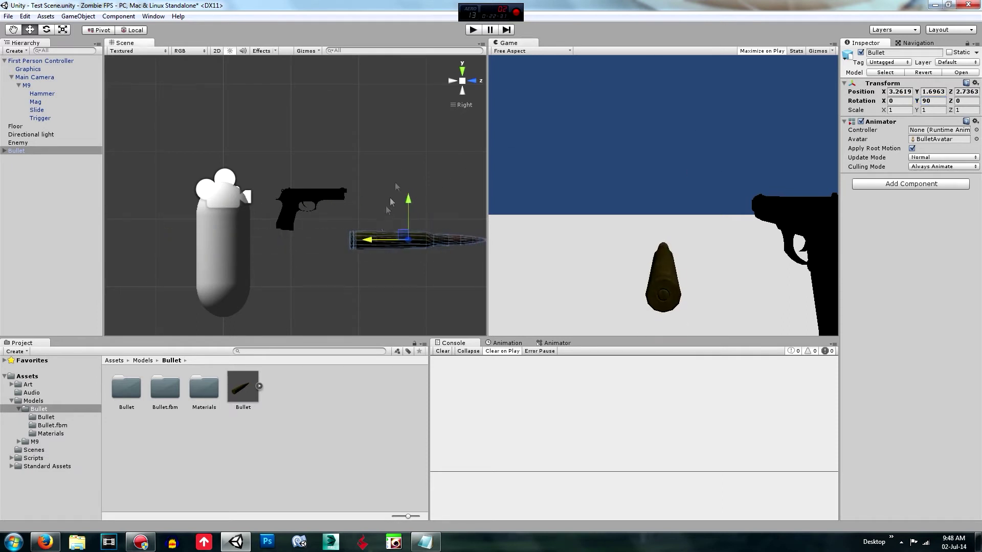
pyautogui.moveTo(387, 188); pyautogui.dragTo(348, 203, button='middle')
pyautogui.moveTo(371, 216); pyautogui.dragTo(375, 163)
pyautogui.scroll(10, 435, 228)
pyautogui.moveTo(452, 239); pyautogui.dragTo(329, 213, button='middle')
pyautogui.scroll(8, 340, 257)
pyautogui.scroll(4, 328, 213)
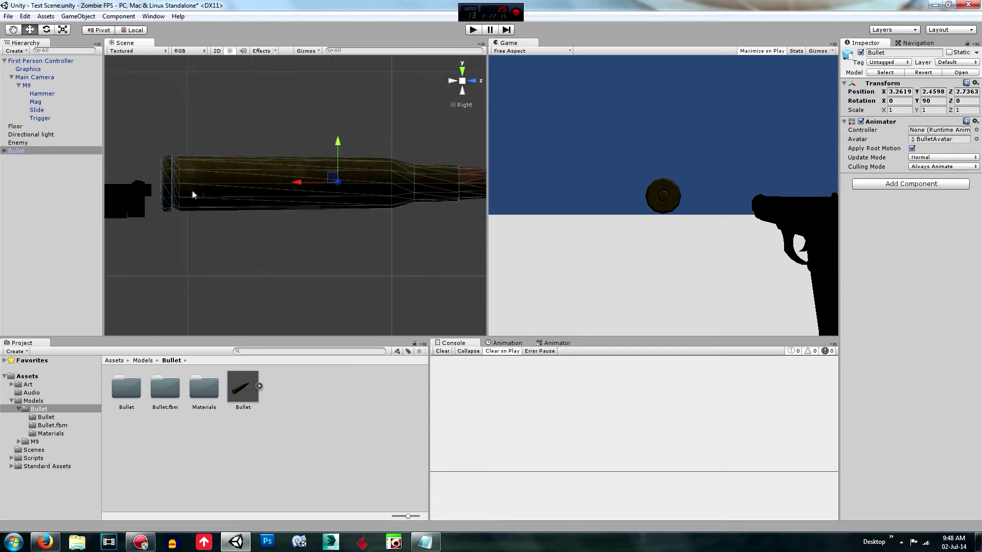
# Scale the bullet down to about 0.09 in X and 0.145 in Y and Z
pyautogui.click(61, 31)
pyautogui.moveTo(356, 209); pyautogui.dragTo(336, 201, button='middle')
pyautogui.moveTo(277, 176); pyautogui.dragTo(303, 212)
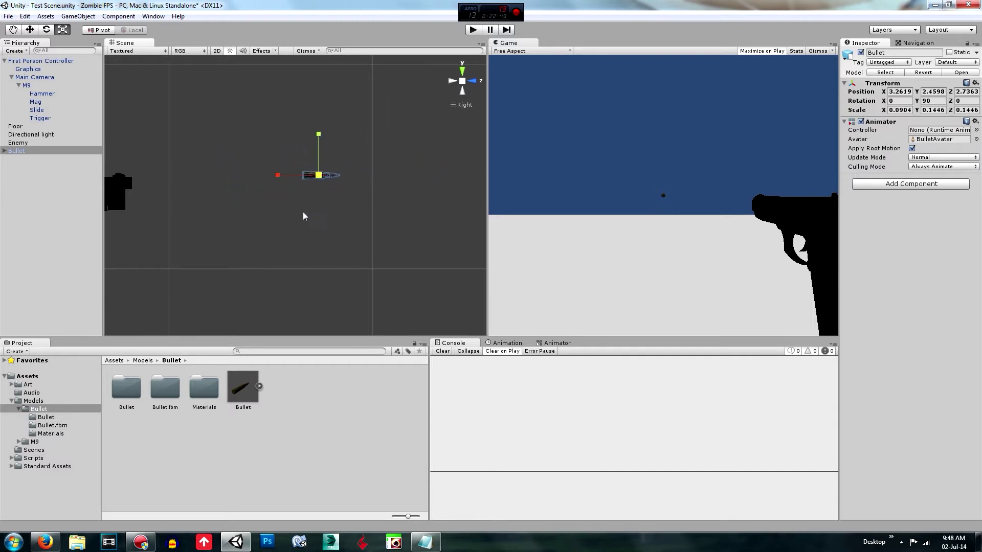
pyautogui.moveTo(264, 184); pyautogui.dragTo(314, 209, button='middle')
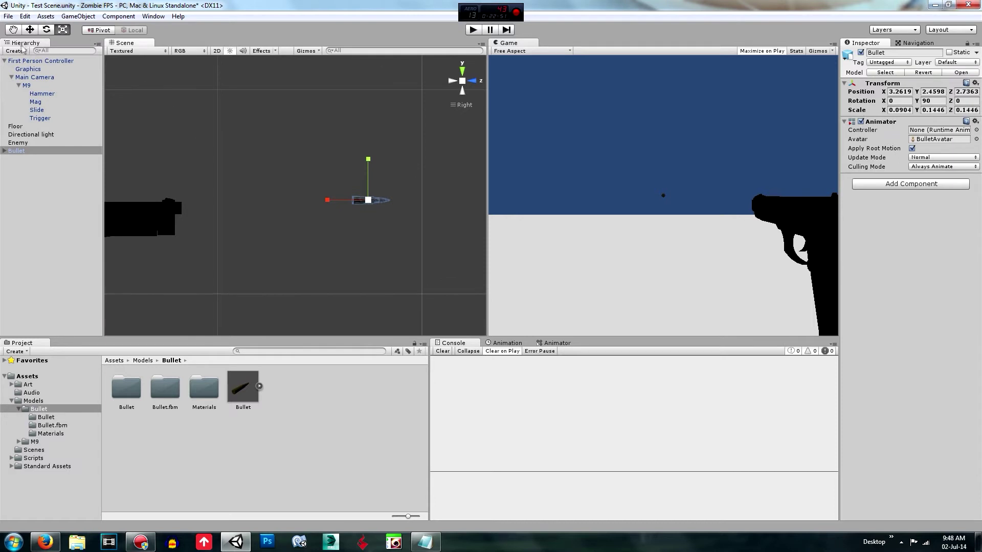
# Bring the bullet back to the pistol's muzzle and lower it to barrel height, at about Y 2.42 and Z 1.88
pyautogui.click(29, 29)
pyautogui.moveTo(337, 204); pyautogui.dragTo(169, 205)
pyautogui.scroll(5, 213, 230)
pyautogui.moveTo(184, 227); pyautogui.dragTo(327, 206, button='middle')
pyautogui.scroll(12, 339, 200)
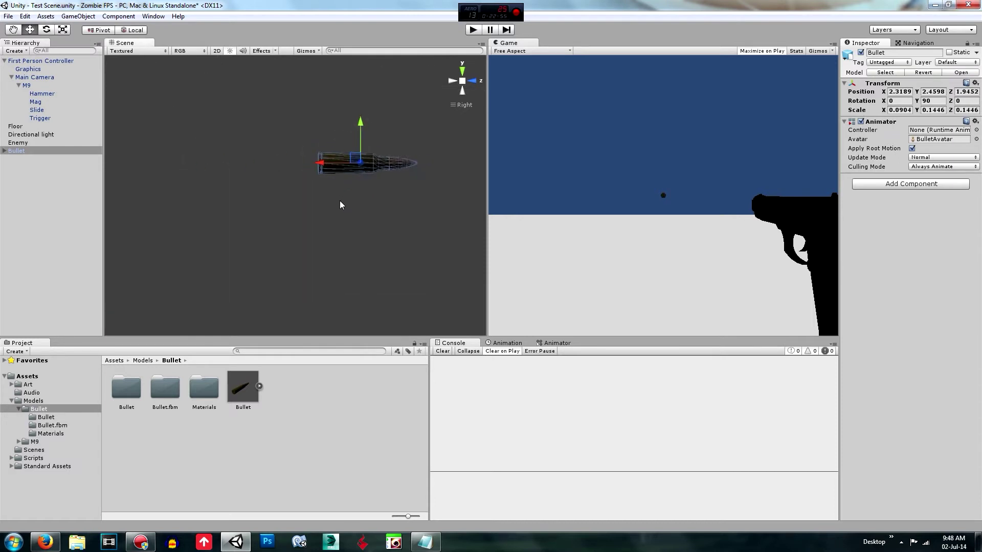
pyautogui.scroll(-3, 340, 205)
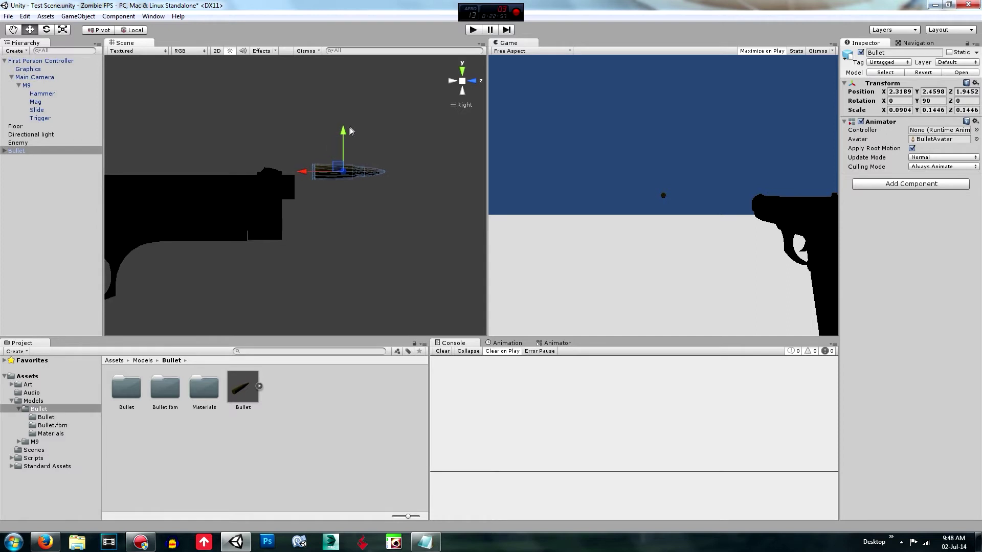
pyautogui.moveTo(345, 132); pyautogui.dragTo(342, 149)
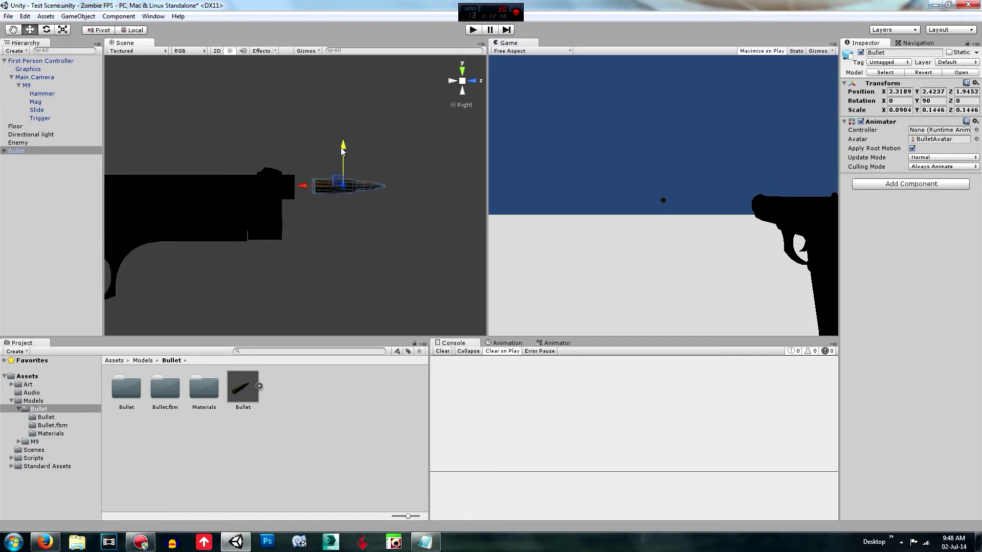
pyautogui.moveTo(304, 185); pyautogui.dragTo(278, 186)
# From the front view, shift the bullet sideways in line with the pistol, to about X 0.704
pyautogui.click(473, 81)
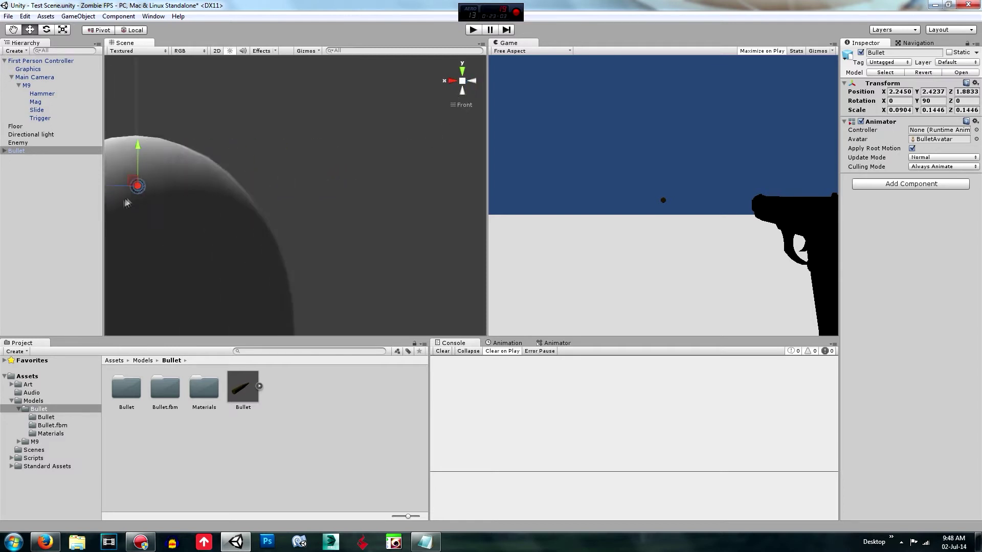
pyautogui.moveTo(192, 211); pyautogui.dragTo(295, 217, button='middle')
pyautogui.scroll(6, 240, 209)
pyautogui.moveTo(214, 210); pyautogui.dragTo(341, 203, button='middle')
pyautogui.scroll(-11, 285, 203)
pyautogui.scroll(-7, 283, 203)
pyautogui.scroll(3, 283, 203)
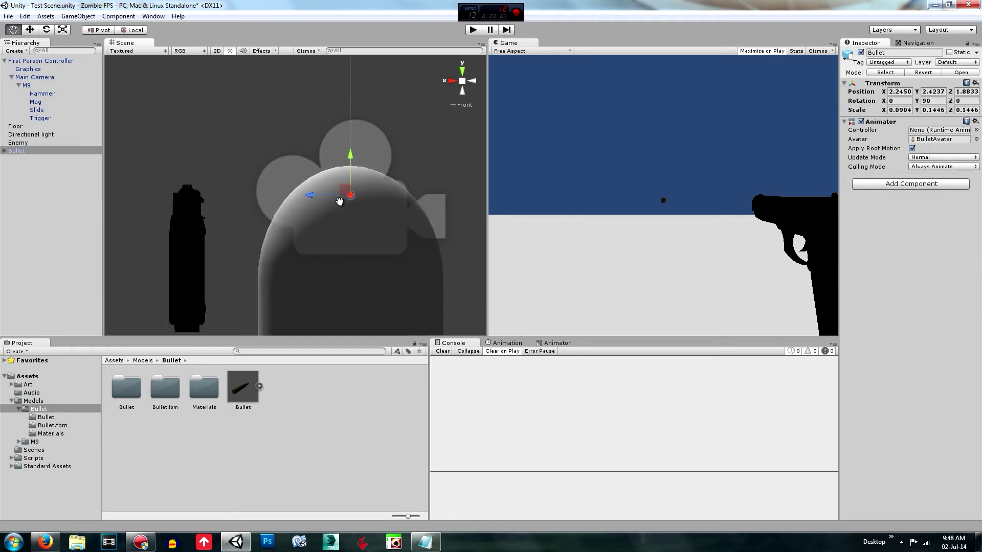
pyautogui.moveTo(303, 196); pyautogui.dragTo(150, 192)
# Fine-tune the bullet's alignment with the pistol barrel to about X 0.702 and Y 2.422
pyautogui.scroll(8, 199, 214)
pyautogui.moveTo(202, 217); pyautogui.dragTo(322, 208, button='middle')
pyautogui.scroll(8, 322, 208)
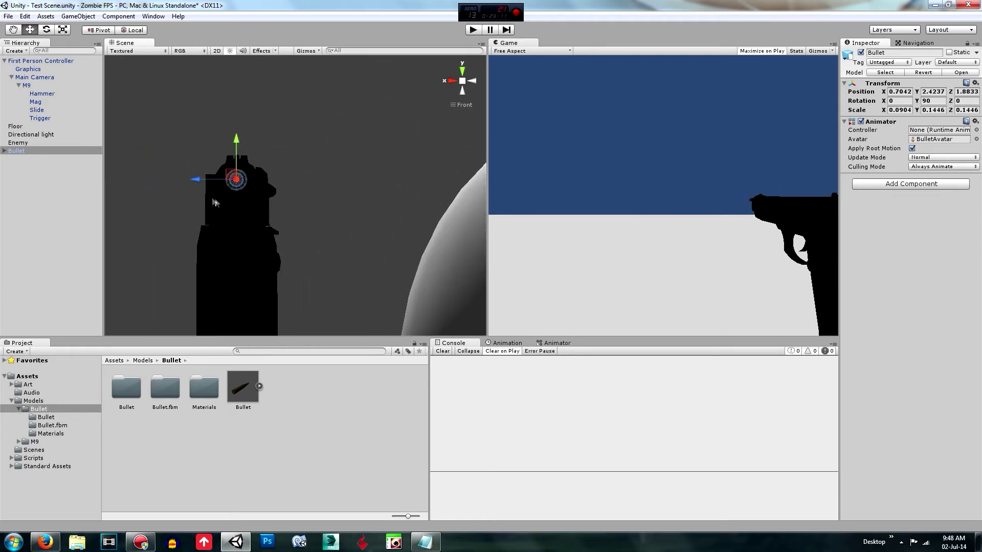
pyautogui.moveTo(219, 207); pyautogui.dragTo(294, 254, button='middle')
pyautogui.scroll(5, 310, 263)
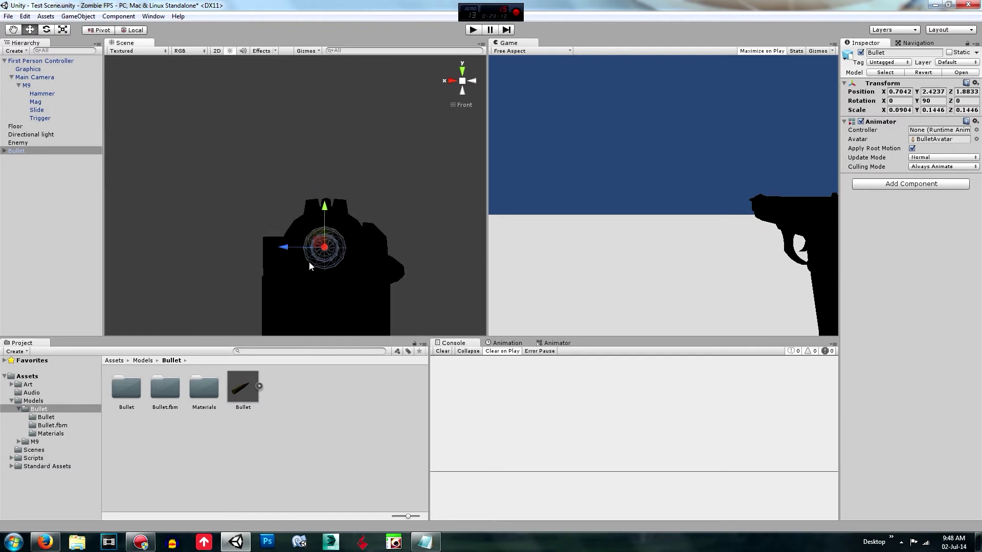
pyautogui.moveTo(292, 262); pyautogui.dragTo(331, 225)
# Enlarge the bullet slightly to a scale of about 0.102 in X and 0.163 in Y and Z, and deselect it
pyautogui.click(62, 29)
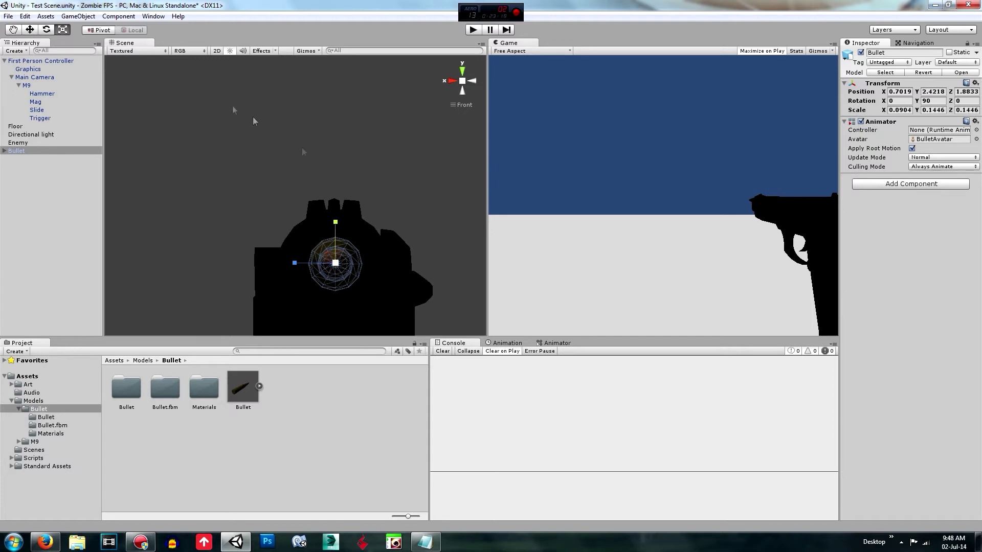
pyautogui.moveTo(335, 263); pyautogui.dragTo(336, 255)
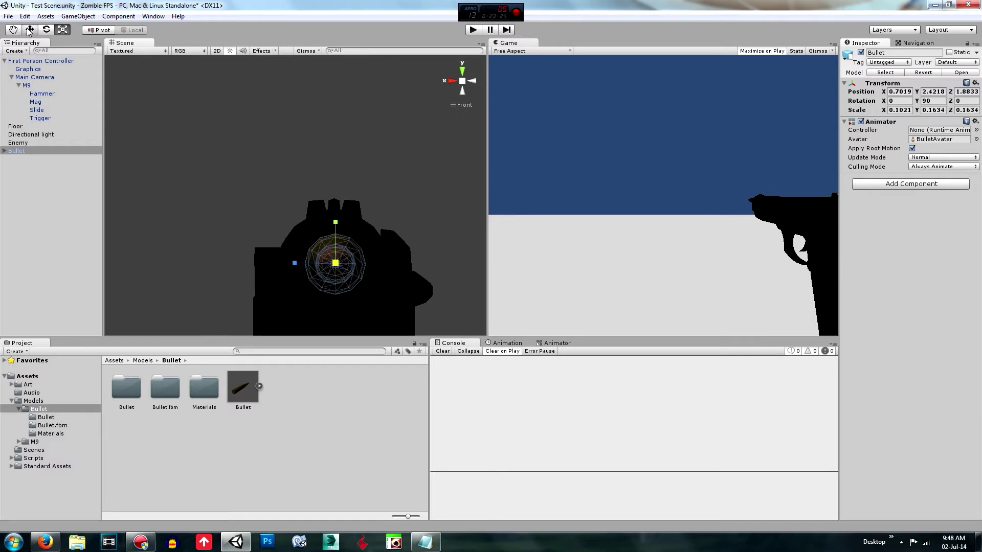
pyautogui.click(29, 31)
pyautogui.click(309, 160)
# Inspect the bullet's size and placement at the pistol's muzzle from the right side view
pyautogui.click(451, 82)
pyautogui.moveTo(334, 203); pyautogui.dragTo(272, 156, button='middle')
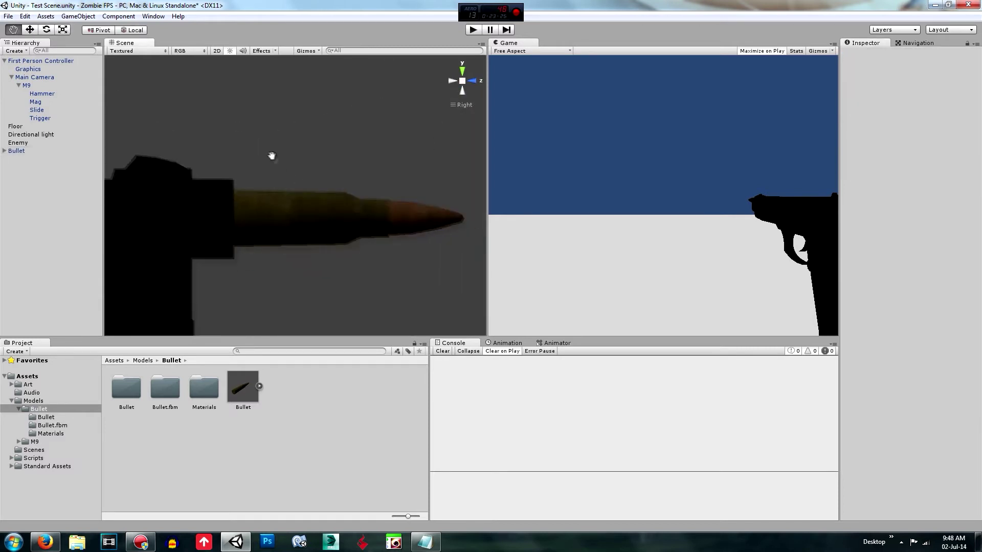
pyautogui.scroll(-4, 300, 249)
pyautogui.moveTo(292, 243); pyautogui.dragTo(456, 211)
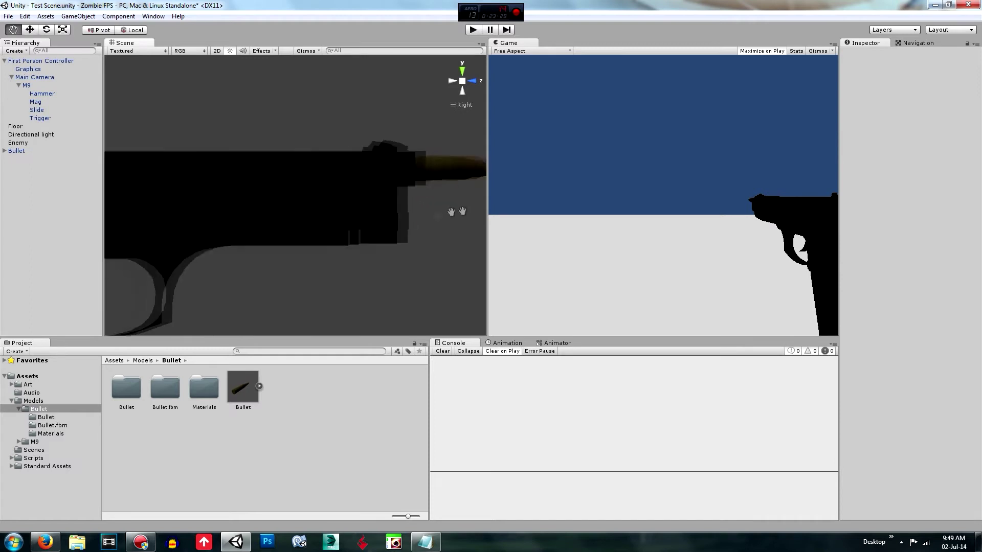
pyautogui.moveTo(457, 211); pyautogui.dragTo(527, 169, button='middle')
pyautogui.scroll(-3, 323, 212)
pyautogui.moveTo(246, 269)
pyautogui.mouseDown(button='middle')
pyautogui.moveTo(220, 298)
pyautogui.moveTo(327, 272)
pyautogui.moveTo(355, 239)
pyautogui.moveTo(263, 286)
pyautogui.moveTo(370, 278)
pyautogui.moveTo(238, 282)
pyautogui.mouseUp(button='middle')
pyautogui.scroll(-4, 233, 298)
pyautogui.scroll(-2, 327, 270)
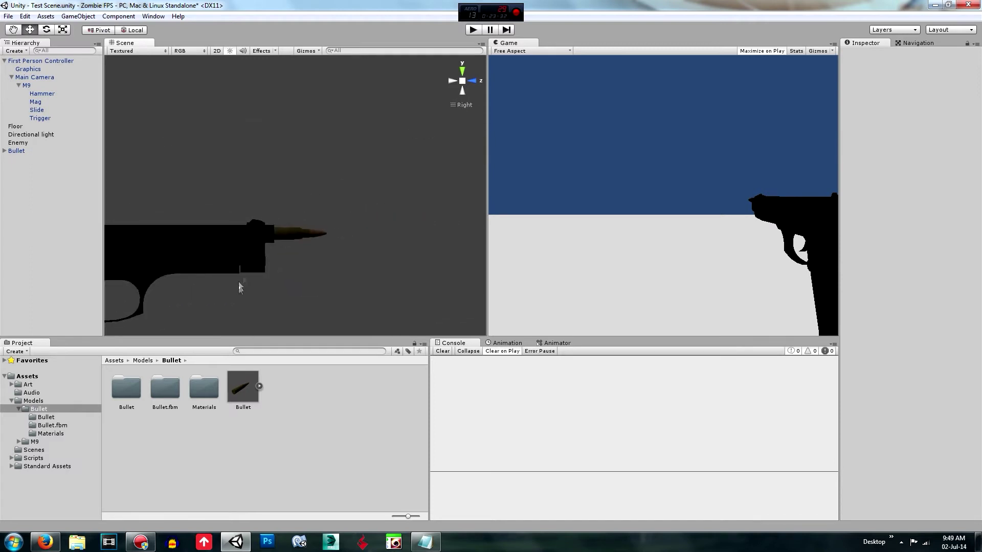
pyautogui.scroll(5, 289, 252)
# Delete the Cylinder001 casing from the Bullet object in the scene, keeping only the Sphere001 tip
pyautogui.click(285, 269)
pyautogui.moveTo(333, 211); pyautogui.dragTo(344, 155, button='middle')
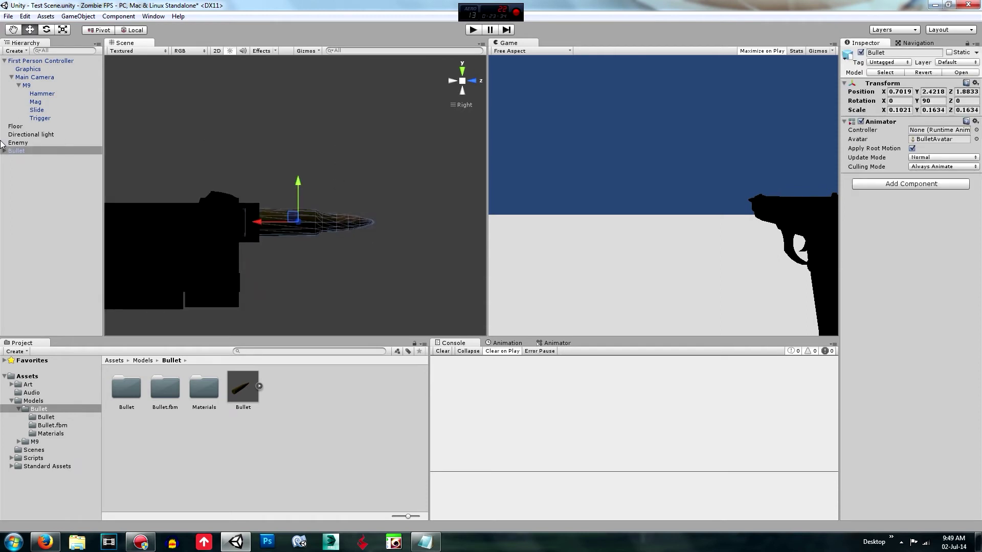
pyautogui.click(4, 151)
pyautogui.click(39, 163)
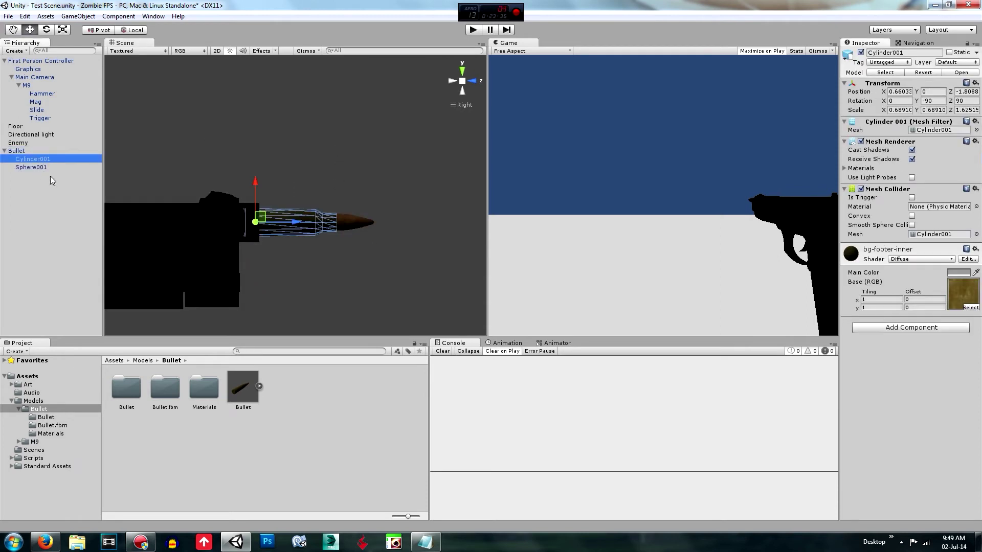
pyautogui.press('Delete')
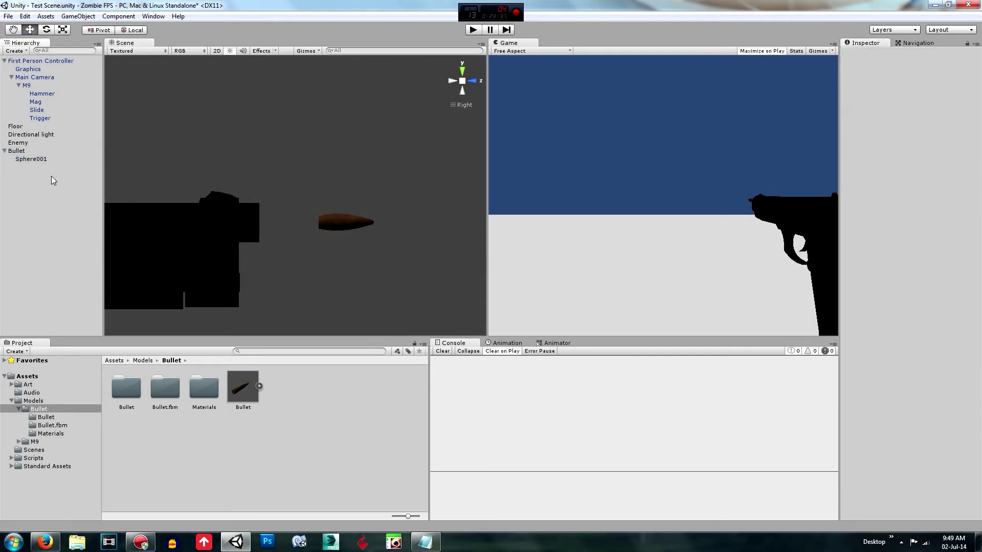
# Shift the remaining Sphere001 bullet tip back along the barrel axis into the pistol's muzzle
pyautogui.click(330, 220)
pyautogui.moveTo(400, 229); pyautogui.dragTo(322, 234)
pyautogui.click(293, 226)
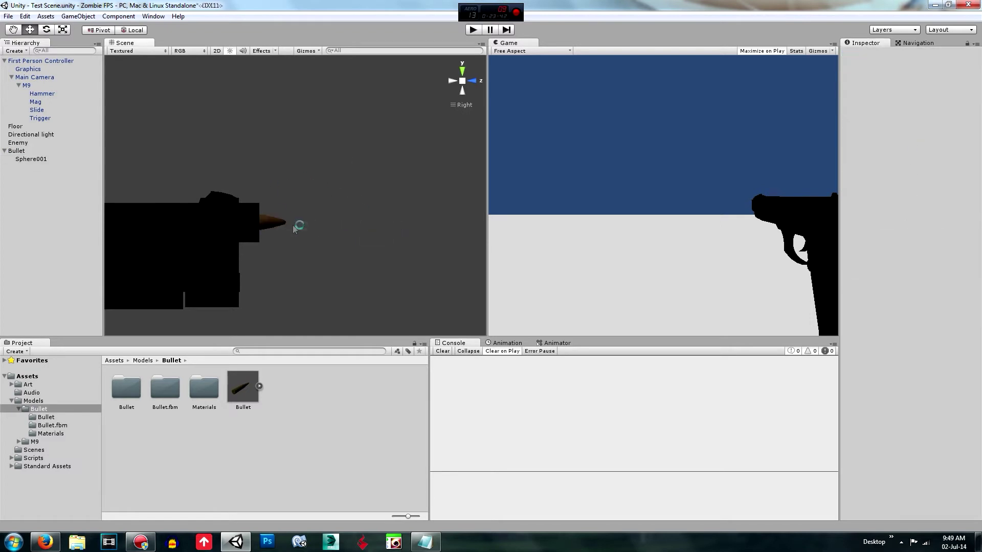
pyautogui.click(277, 222)
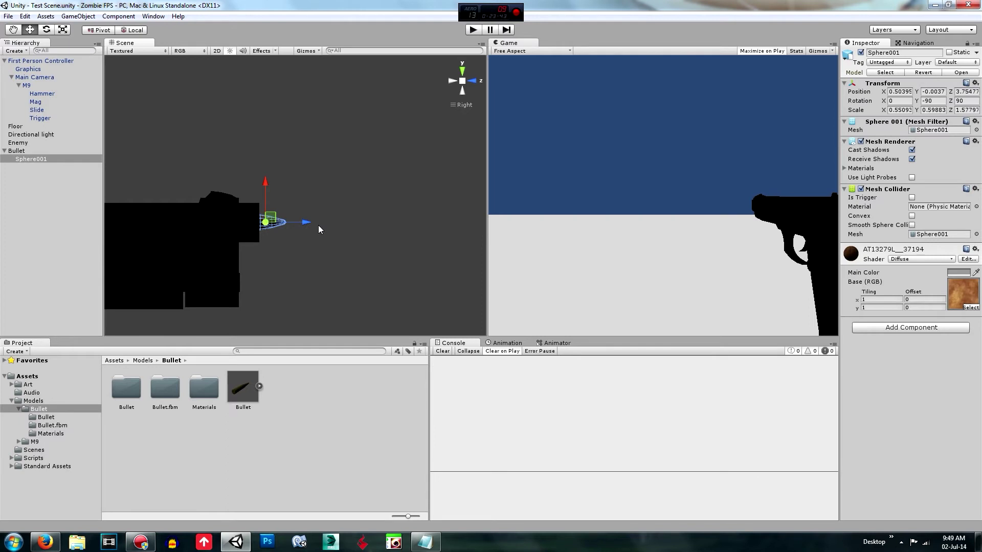
# Create a prefab from the Bullet object in the Models > Bullet folder and save the scene
pyautogui.click(4, 151)
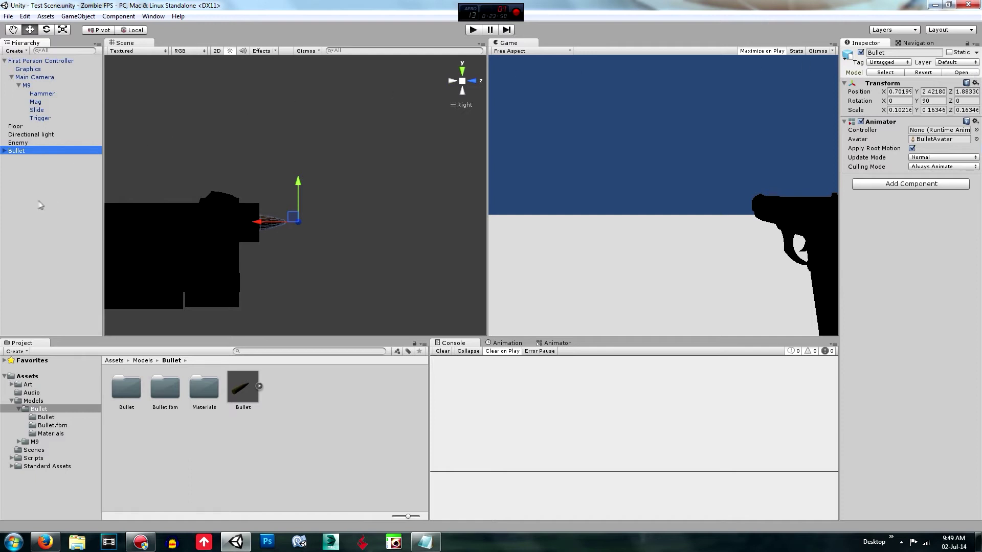
pyautogui.moveTo(26, 149); pyautogui.dragTo(322, 394)
pyautogui.click(307, 399)
pyautogui.click(291, 388)
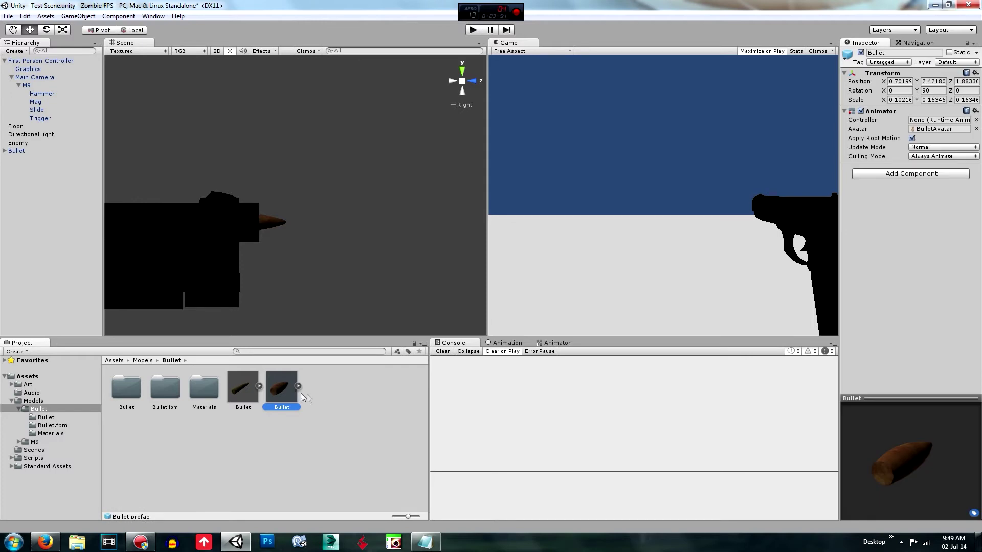
pyautogui.hotkey('ctrl', 's')
# Delete the Bullet object from the scene
pyautogui.click(46, 232)
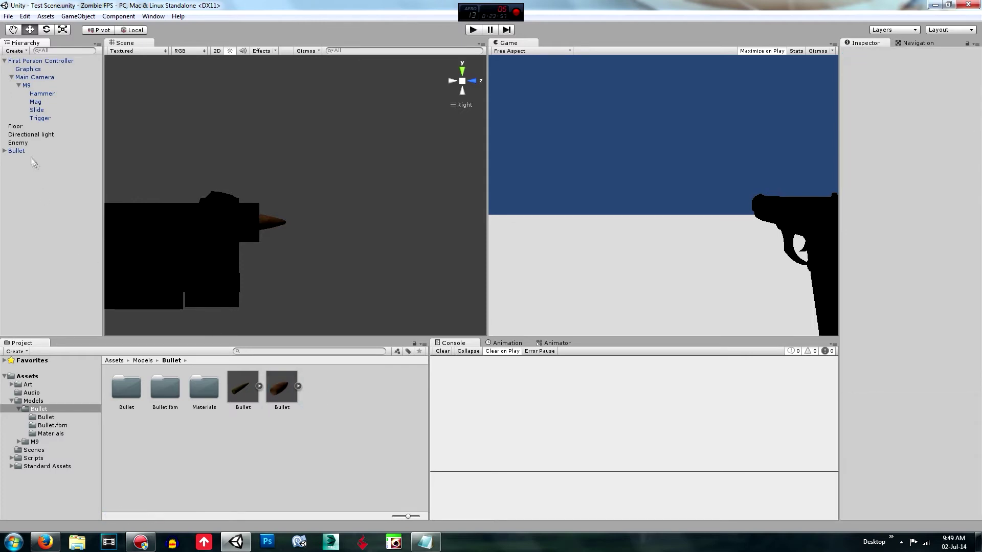
pyautogui.click(20, 142)
pyautogui.click(22, 150)
pyautogui.press('Delete')
# Examine the pistol together with the whole player capsule from a wider, angled view
pyautogui.moveTo(225, 160); pyautogui.dragTo(363, 146, button='middle')
pyautogui.scroll(-8, 339, 174)
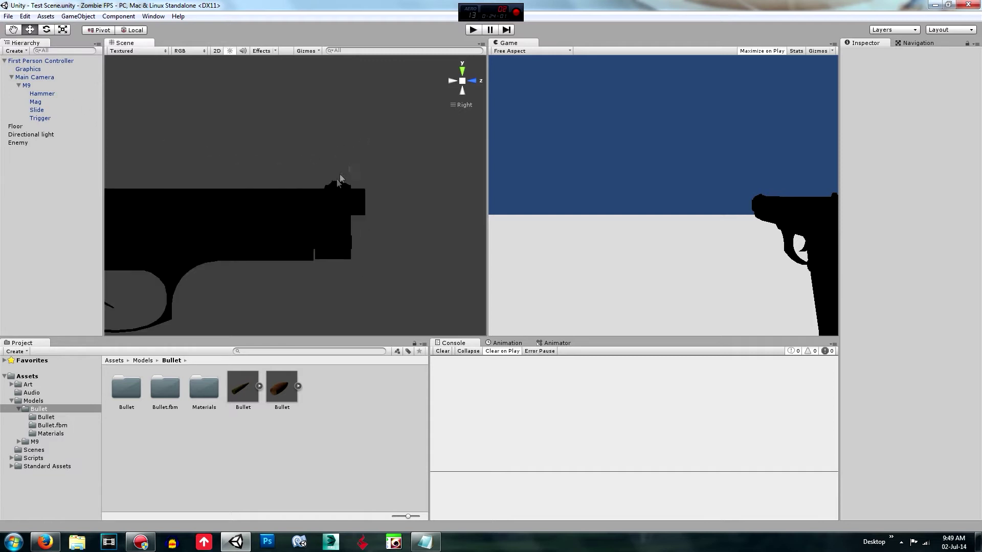
pyautogui.moveTo(319, 211); pyautogui.dragTo(423, 246, button='right')
pyautogui.scroll(-8, 326, 278)
pyautogui.moveTo(328, 277); pyautogui.dragTo(444, 246, button='middle')
pyautogui.scroll(-4, 352, 245)
pyautogui.scroll(-3, 352, 245)
pyautogui.moveTo(351, 245); pyautogui.dragTo(356, 196, button='middle')
pyautogui.scroll(-2, 290, 199)
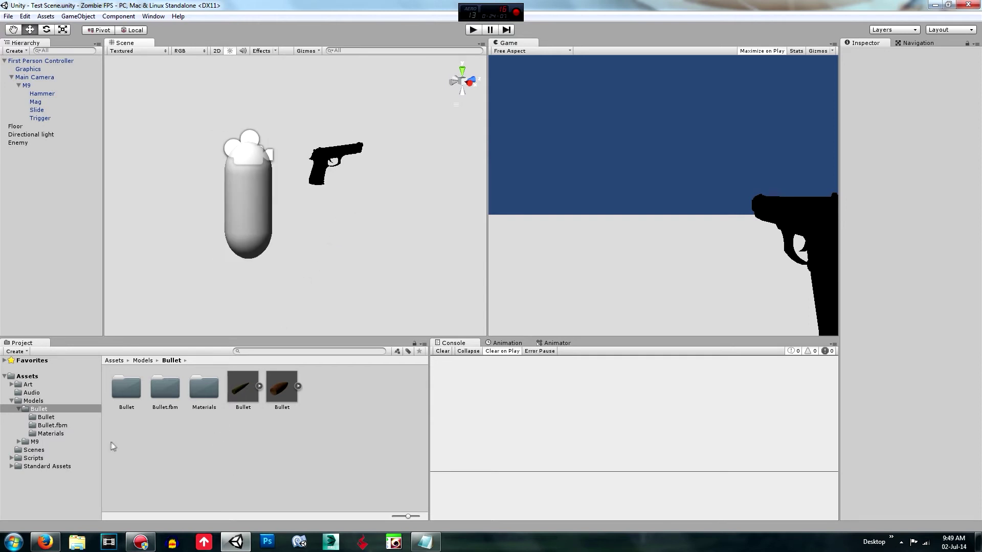
# Look through the bullet's Materials folder, the Models folder and the Enemy and Player script folders
pyautogui.click(62, 434)
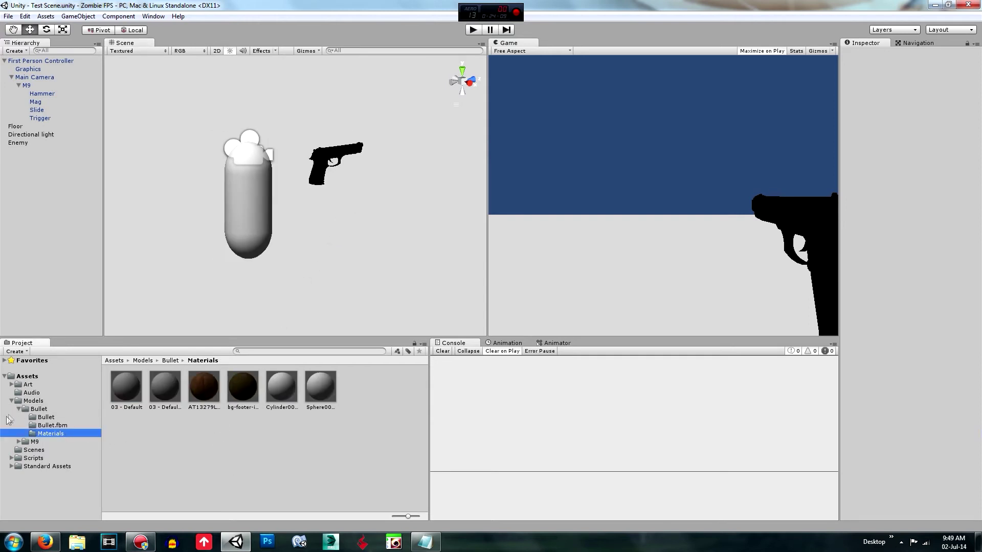
pyautogui.click(25, 401)
pyautogui.moveTo(413, 202); pyautogui.dragTo(366, 209, button='middle')
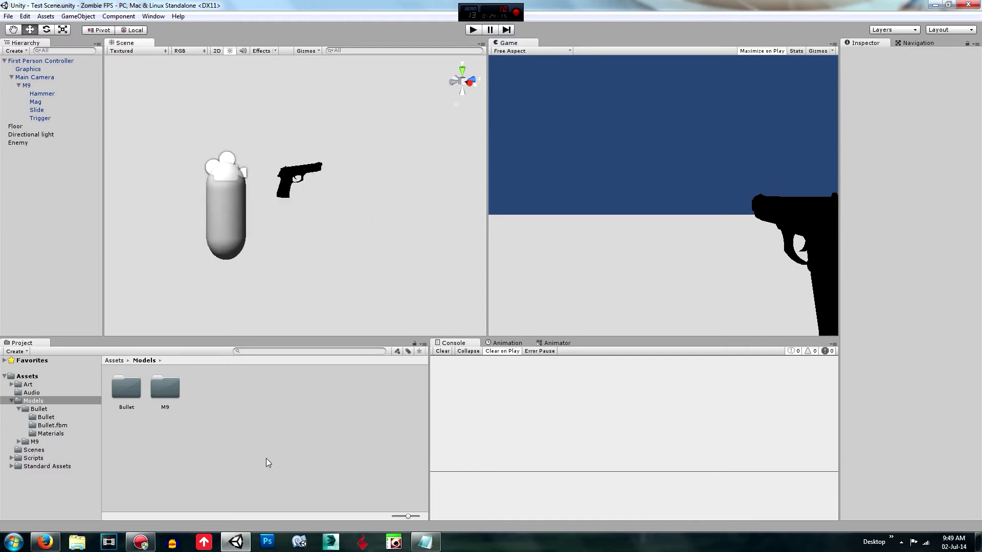
pyautogui.click(115, 361)
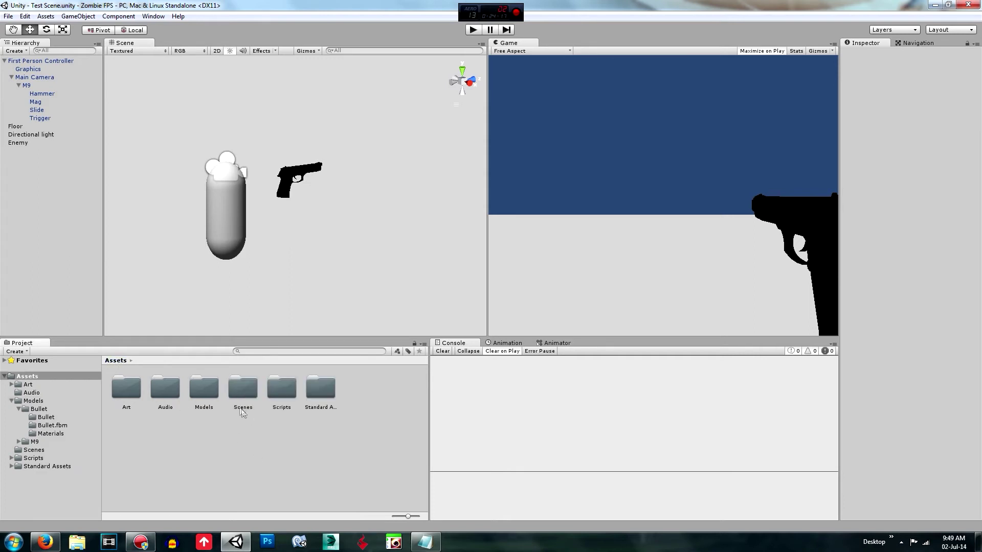
pyautogui.doubleClick(280, 389)
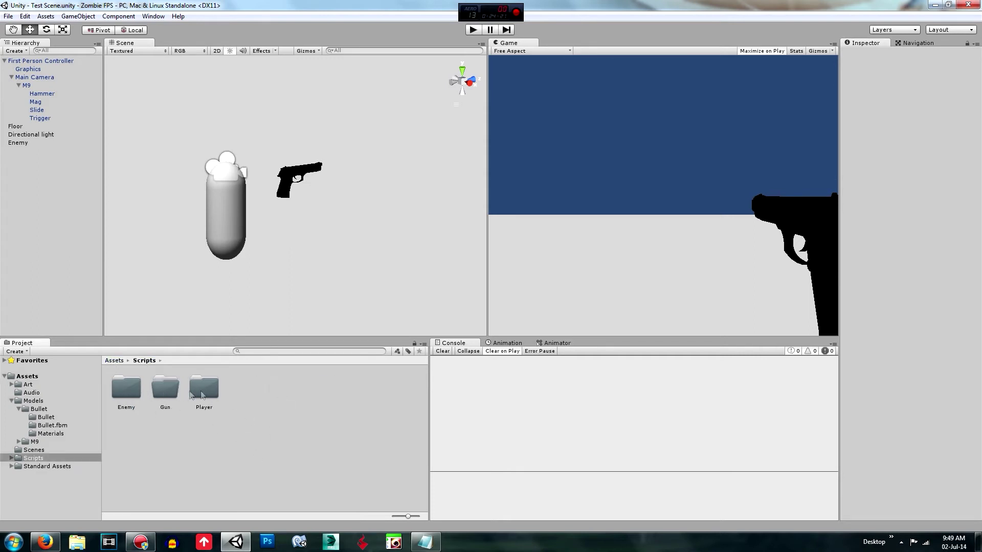
pyautogui.doubleClick(135, 388)
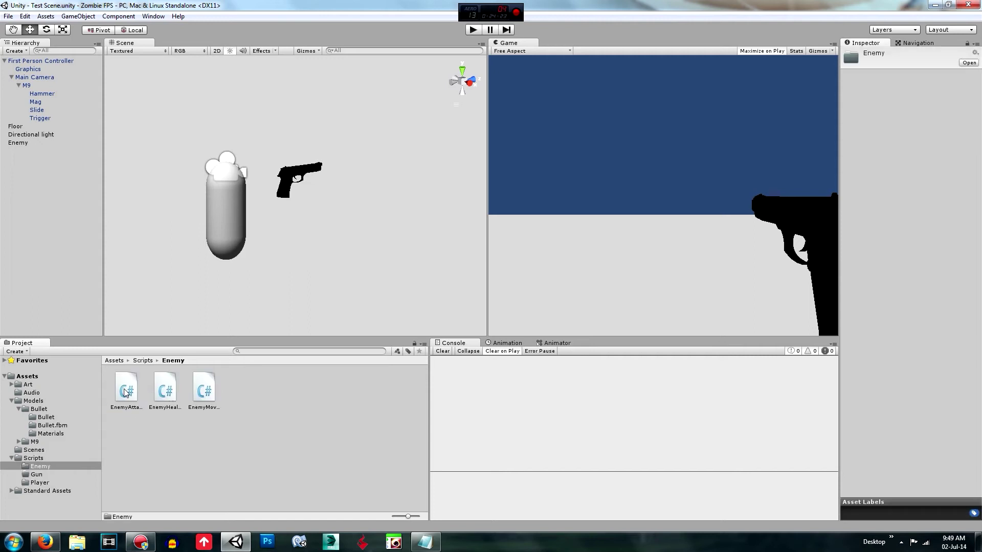
pyautogui.click(141, 361)
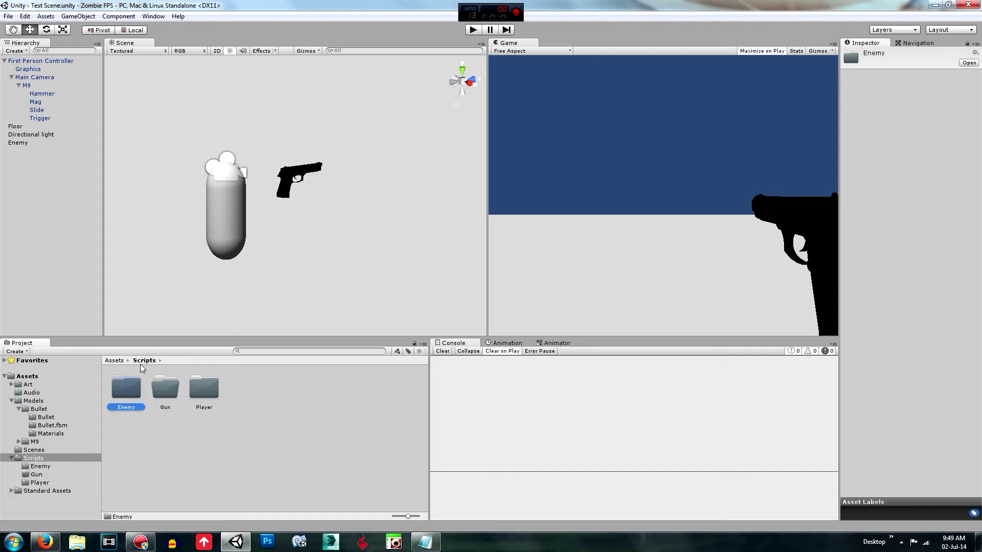
pyautogui.doubleClick(203, 392)
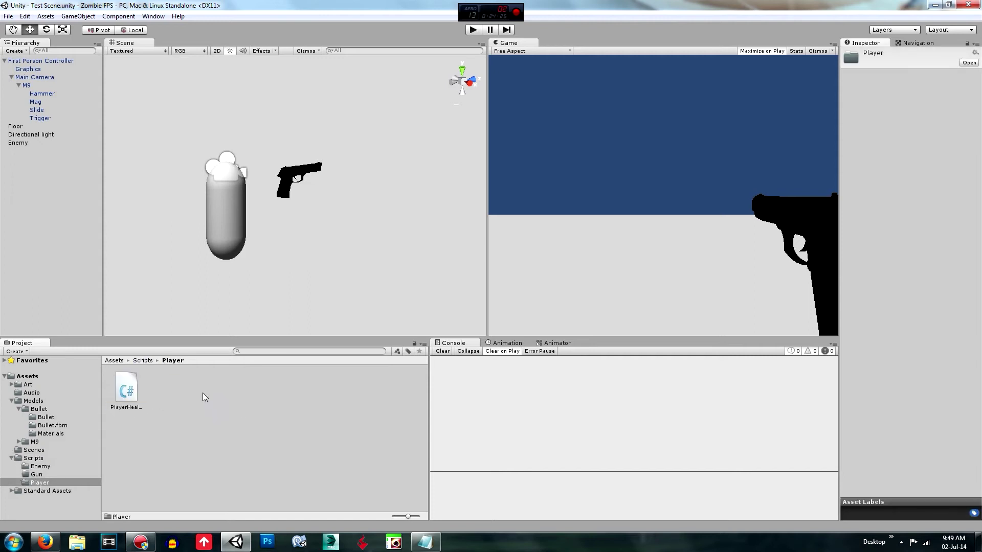
pyautogui.click(142, 360)
# Create a C# script named M9 in the Scripts > Gun folder and open it in MonoDevelop
pyautogui.doubleClick(165, 391)
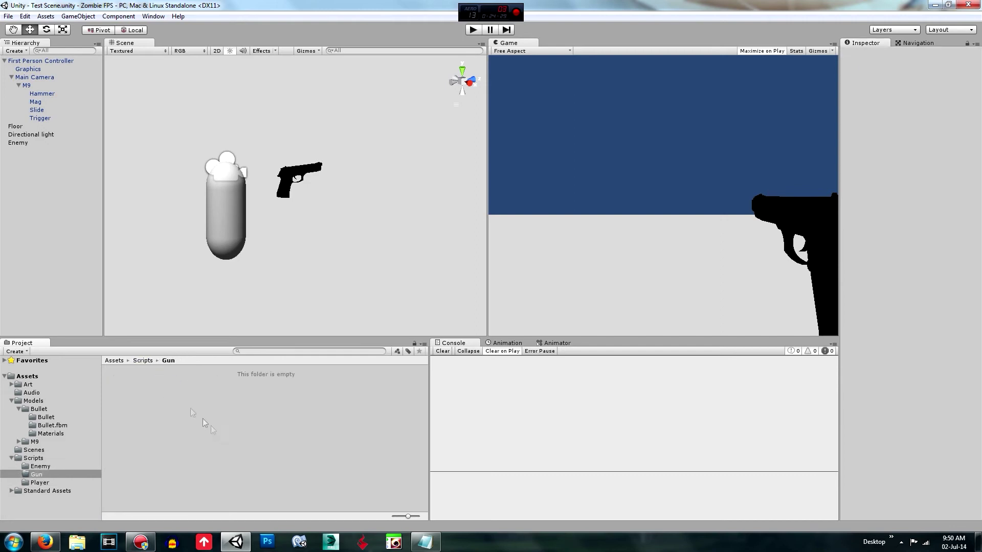
pyautogui.rightClick(184, 402)
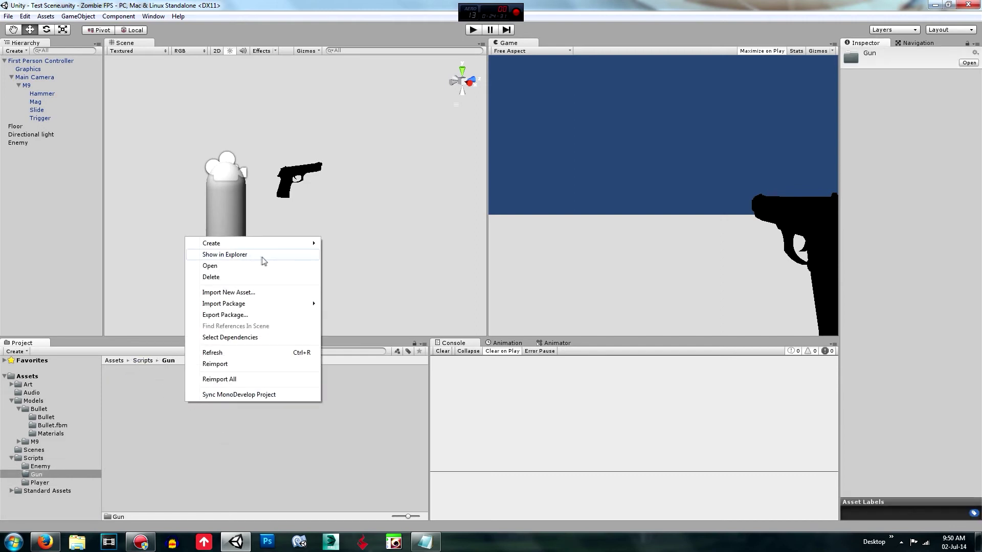
pyautogui.moveTo(240, 245)
pyautogui.click(381, 270)
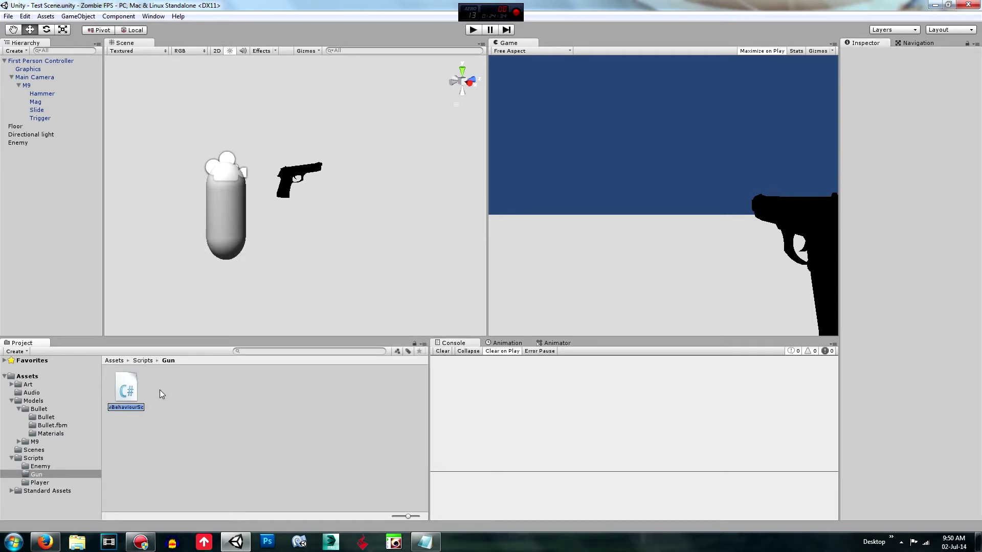
pyautogui.write('M9')
pyautogui.press('Return')
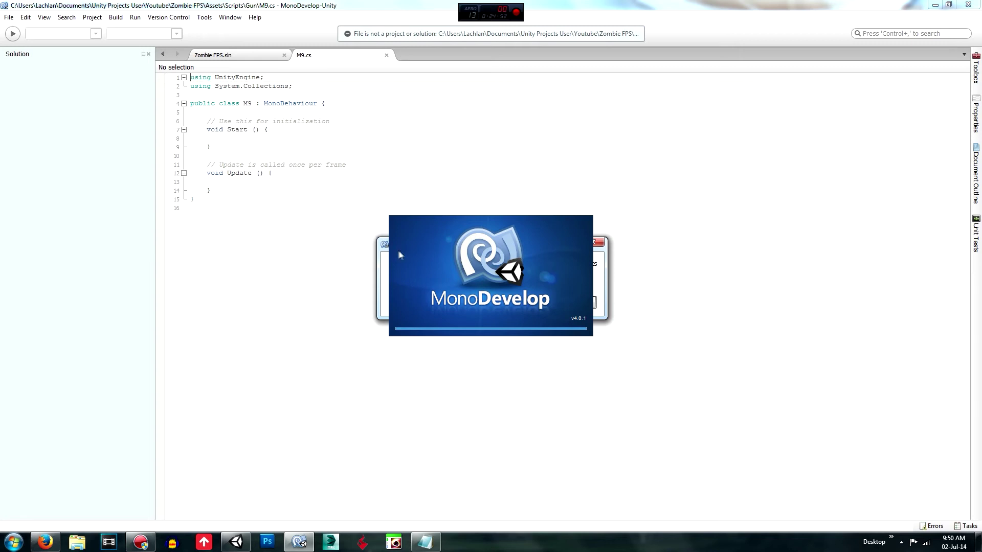
# Dismiss the startup dialog and close the Zombie FPS.sln file, leaving only M9.cs open
pyautogui.click(384, 244)
pyautogui.click(490, 299)
pyautogui.click(599, 243)
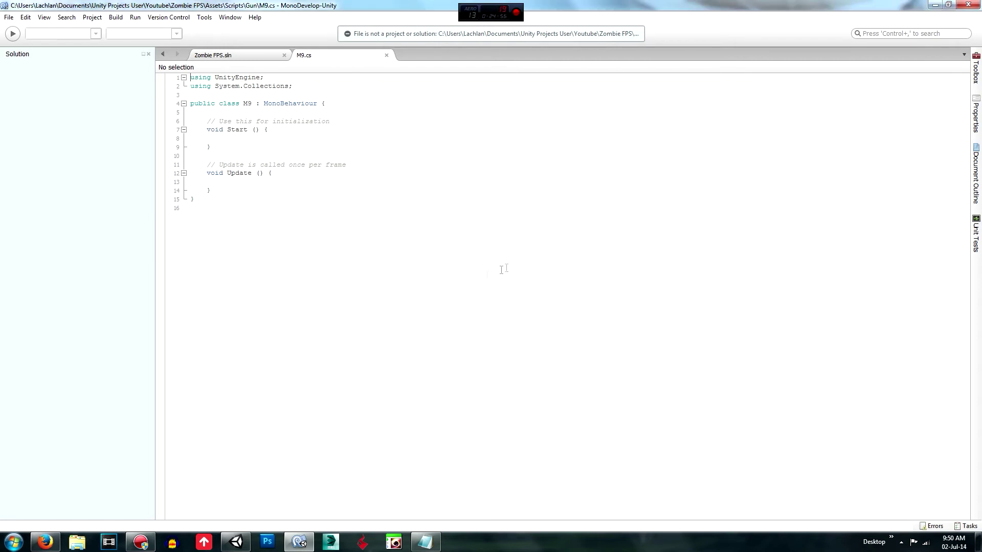
pyautogui.click(276, 179)
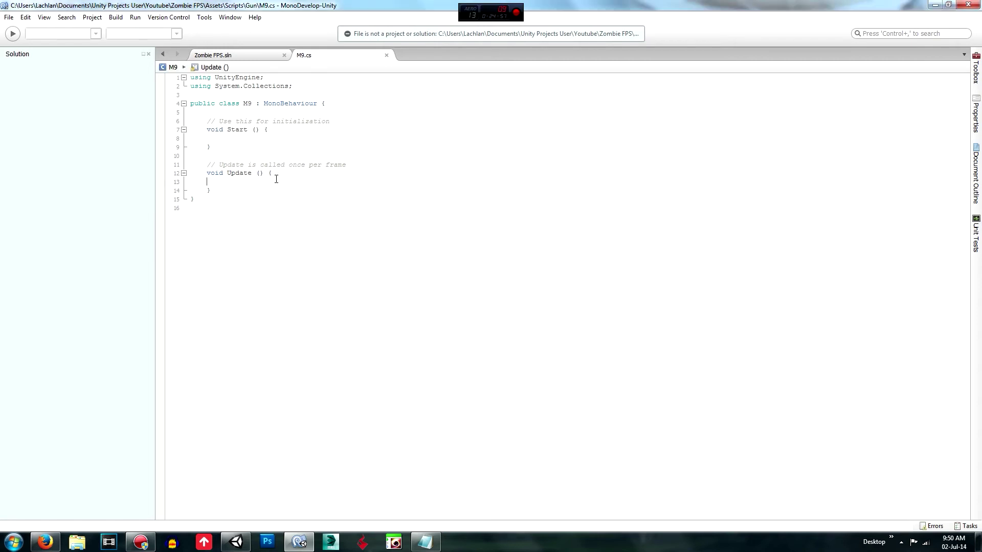
pyautogui.click(284, 54)
pyautogui.click(213, 147)
pyautogui.click(233, 138)
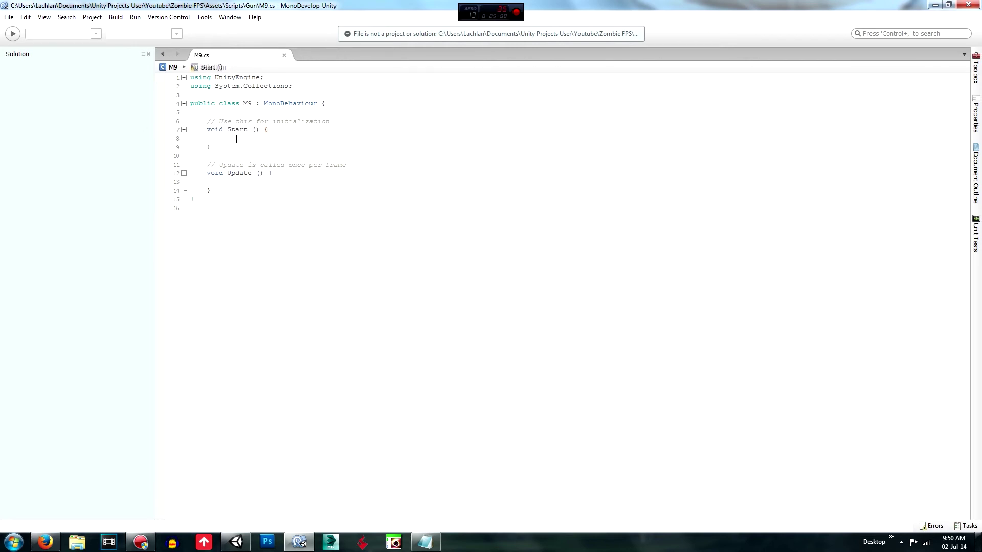
# Declare the variable "public Transform m9Bullet;" at the start of the M9 class, above the Start method
pyautogui.click(249, 112)
pyautogui.press('Return')
pyautogui.press('Return')
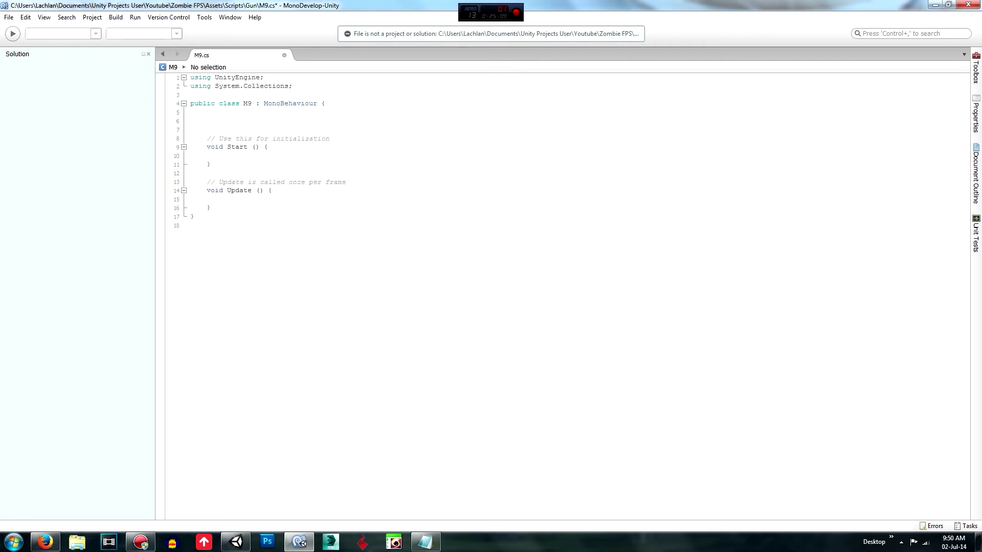
pyautogui.write('public')
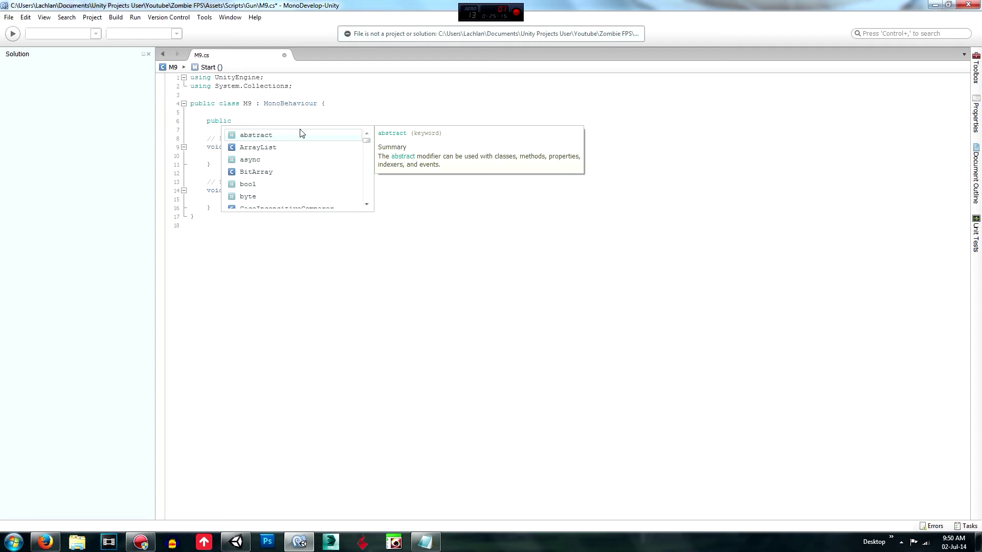
pyautogui.write('T')
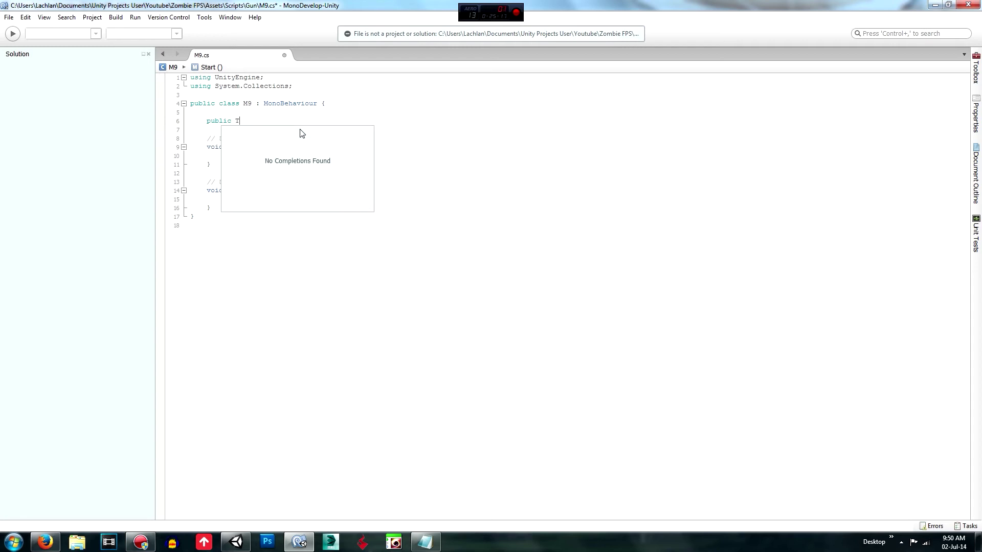
pyautogui.write('ransform ')
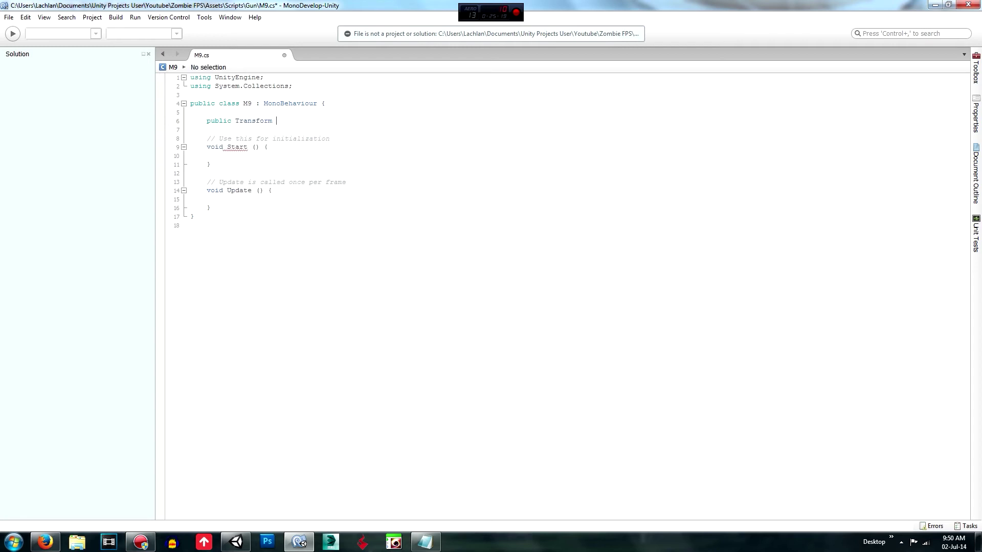
pyautogui.write('m(')
pyautogui.press('BackSpace')
pyautogui.write('9Bullet;')
pyautogui.press('Return')
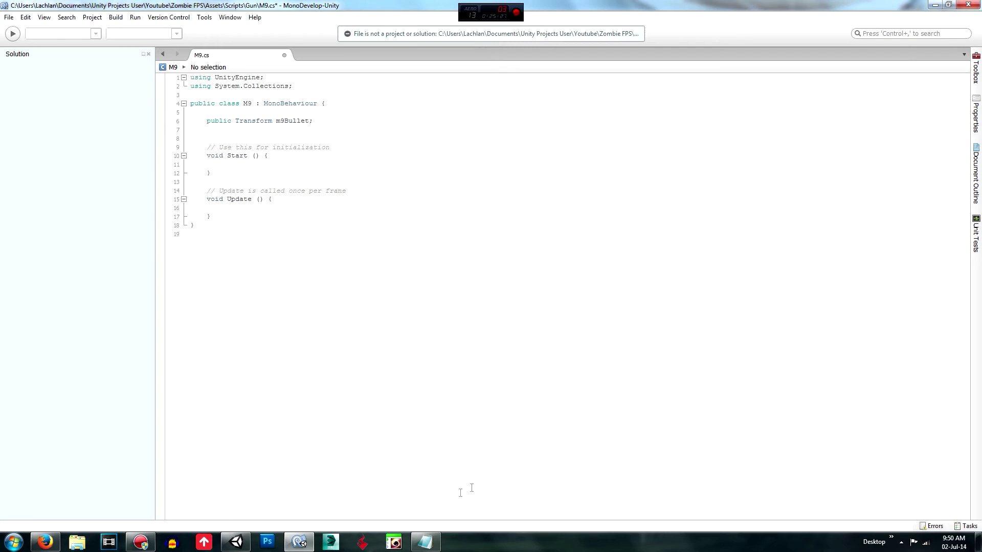
# Check the variable declarations in the reference code in Notepad and return to the M9 script
pyautogui.click(425, 541)
pyautogui.scroll(-5, 409, 394)
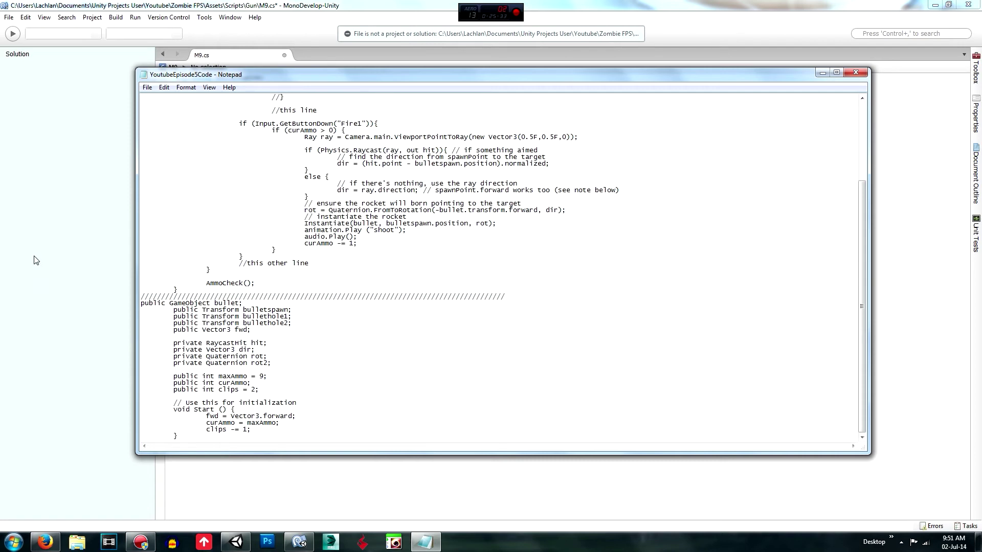
pyautogui.click(99, 230)
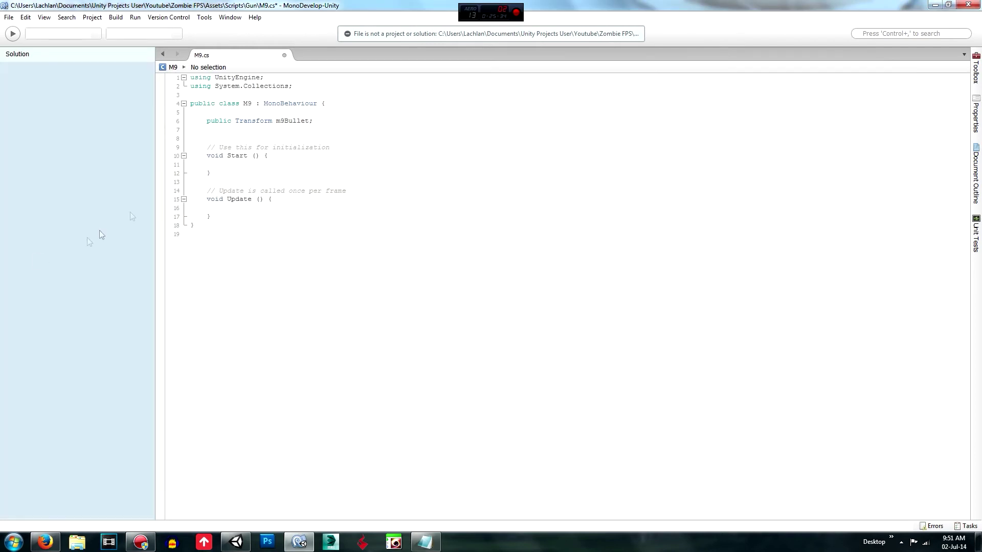
# Declare the variable "public Transform bulletSpawn;" on the line below m9Bullet and start a new line
pyautogui.click(328, 126)
pyautogui.press('Return')
pyautogui.write('pubvl')
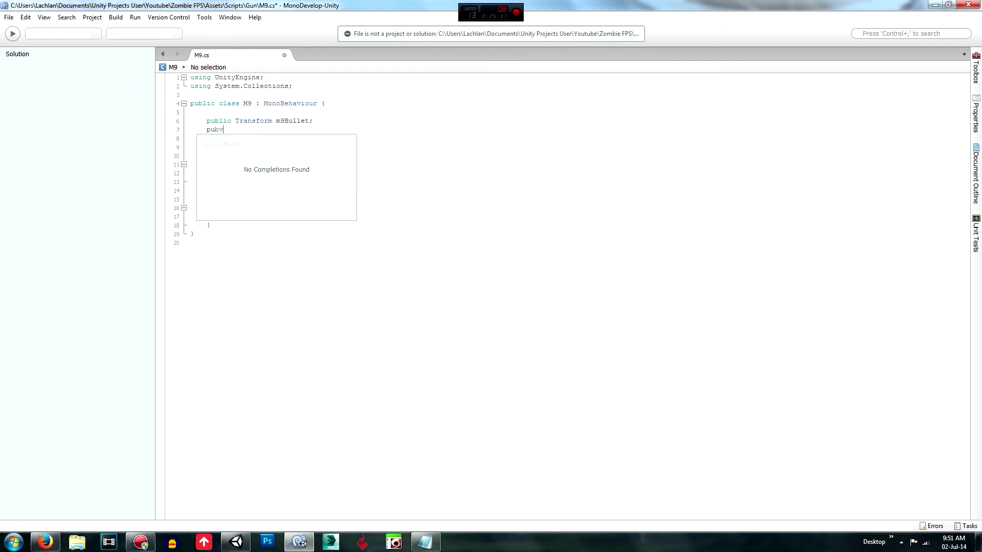
pyautogui.press('BackSpace')
pyautogui.press('BackSpace')
pyautogui.write('lo')
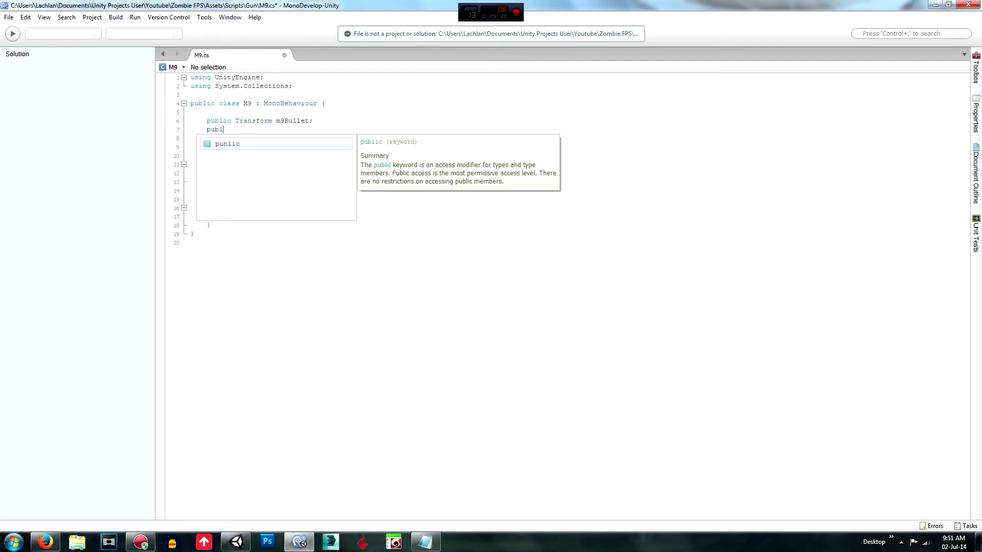
pyautogui.press('BackSpace')
pyautogui.write('ic Tra')
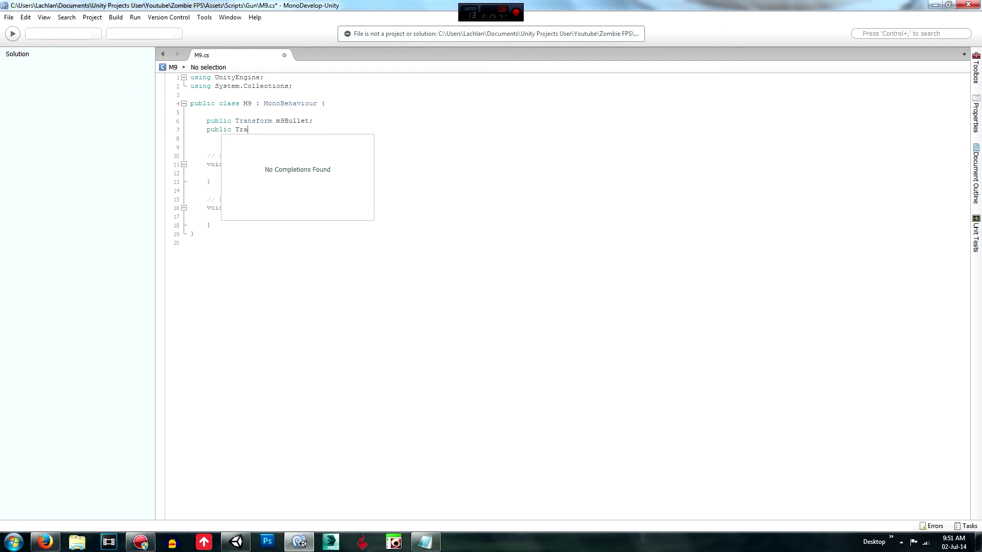
pyautogui.write('nsform ')
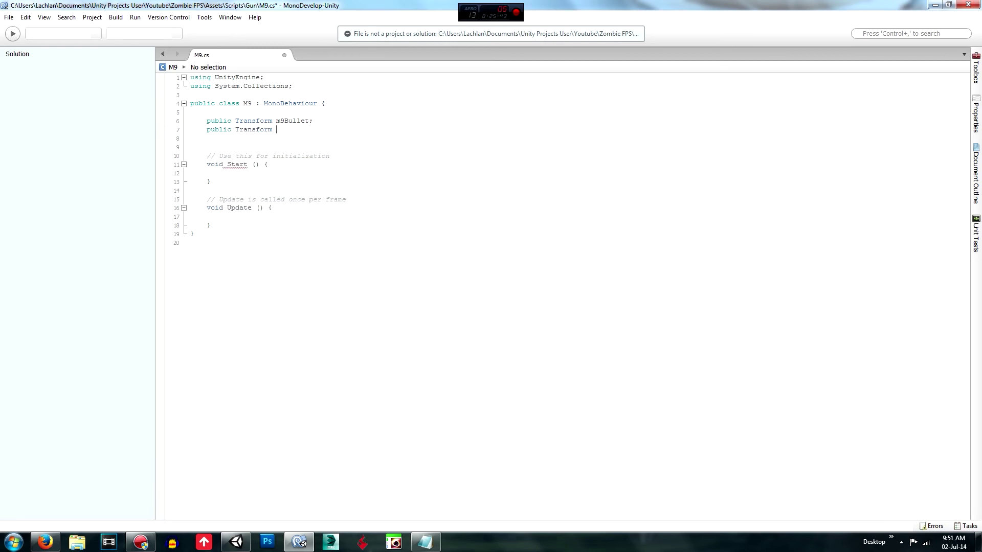
pyautogui.write('bulletSpawn;')
pyautogui.press('Return')
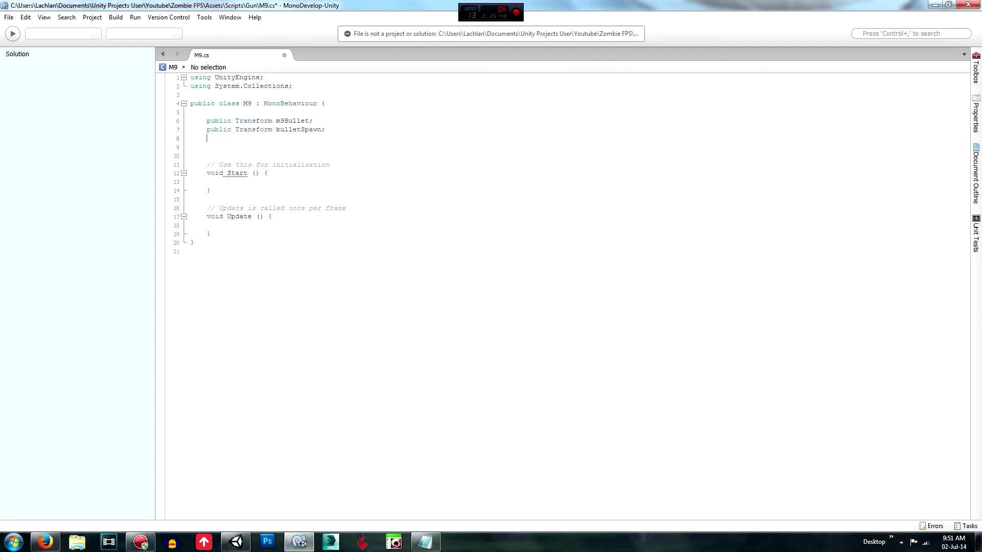
# Copy the fwd, hit, dir, rot and rot2 declarations from the Notepad reference code into the M9 class below bulletSpawn, without a blank line between them
pyautogui.click(425, 542)
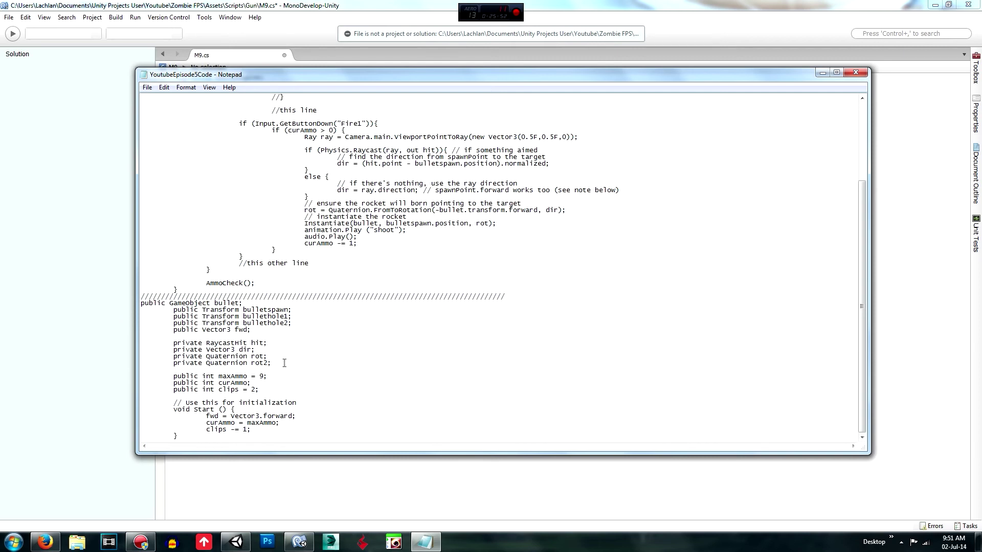
pyautogui.moveTo(272, 363); pyautogui.dragTo(173, 330)
pyautogui.hotkey('ctrl', 'c')
pyautogui.click(120, 290)
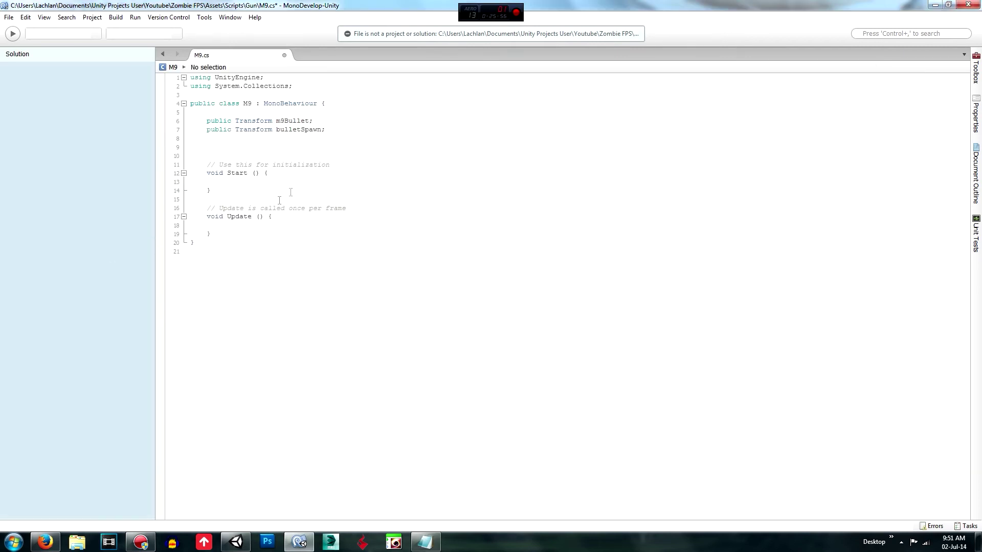
pyautogui.click(344, 130)
pyautogui.hotkey('ctrl', 'v')
pyautogui.click(262, 147)
pyautogui.press('BackSpace')
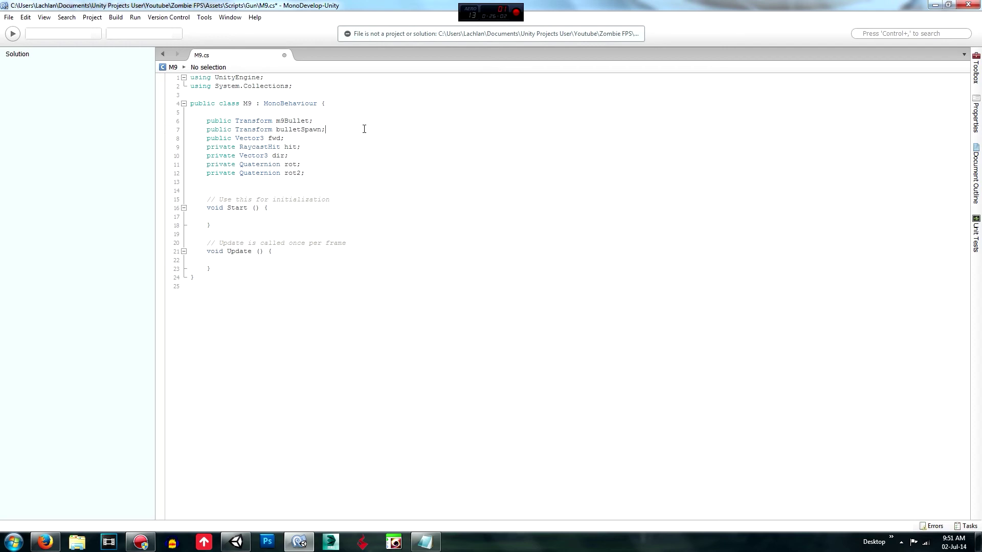
# Insert a blank line between the bulletSpawn and fwd declarations, then save M9.cs and convert its line endings to the policy settings
pyautogui.press('Return')
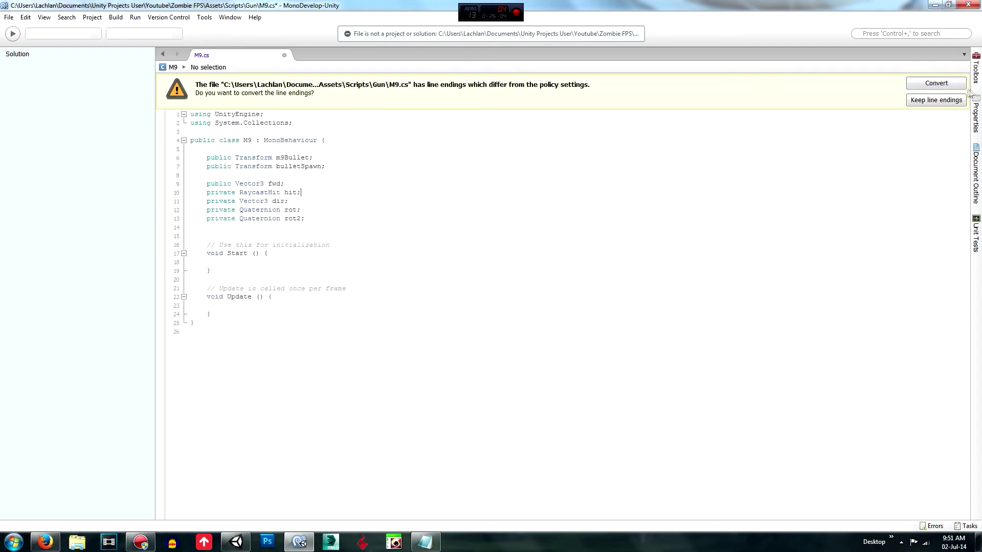
pyautogui.click(935, 84)
pyautogui.click(330, 149)
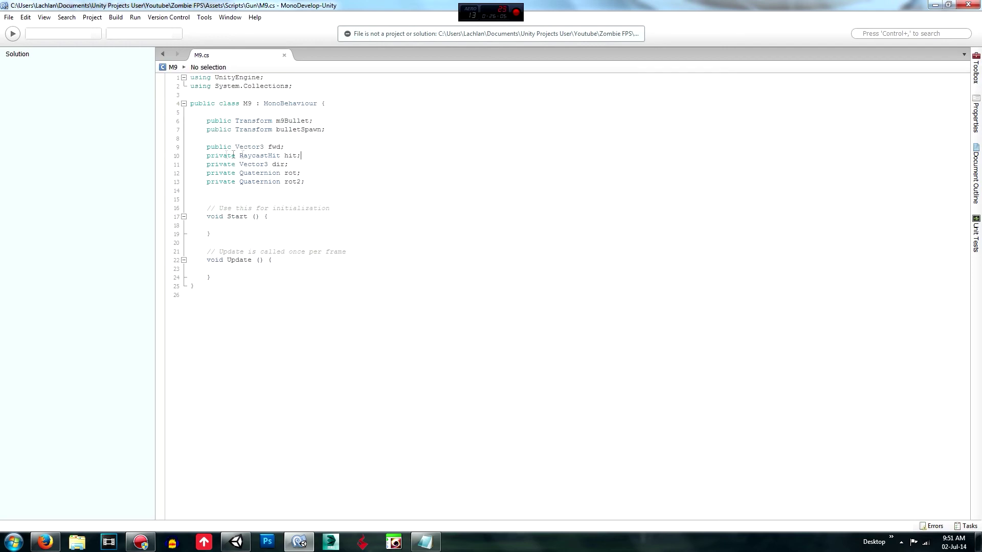
# Change the access modifier of the Vector3 fwd declaration to private
pyautogui.moveTo(206, 146); pyautogui.dragTo(347, 147)
pyautogui.click(346, 146)
pyautogui.doubleClick(219, 146)
pyautogui.write('private')
pyautogui.click(351, 139)
pyautogui.doubleClick(275, 147)
pyautogui.click(328, 147)
pyautogui.moveTo(207, 147); pyautogui.dragTo(345, 149)
pyautogui.click(345, 149)
pyautogui.moveTo(210, 148); pyautogui.dragTo(306, 150)
pyautogui.click(307, 150)
pyautogui.moveTo(207, 146); pyautogui.dragTo(310, 146)
pyautogui.click(310, 146)
pyautogui.moveTo(196, 148); pyautogui.dragTo(303, 145)
pyautogui.click(303, 146)
pyautogui.moveTo(208, 147); pyautogui.dragTo(293, 149)
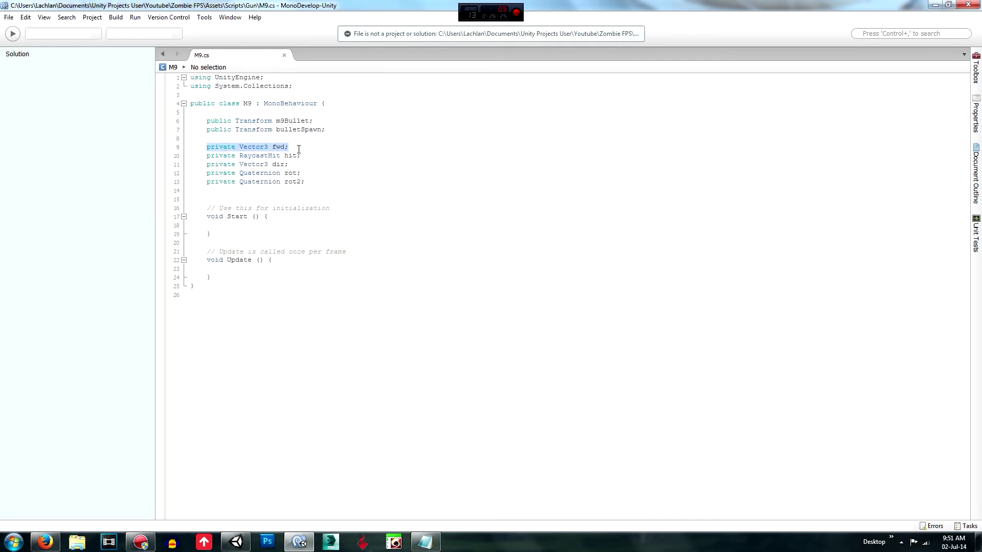
pyautogui.click(299, 148)
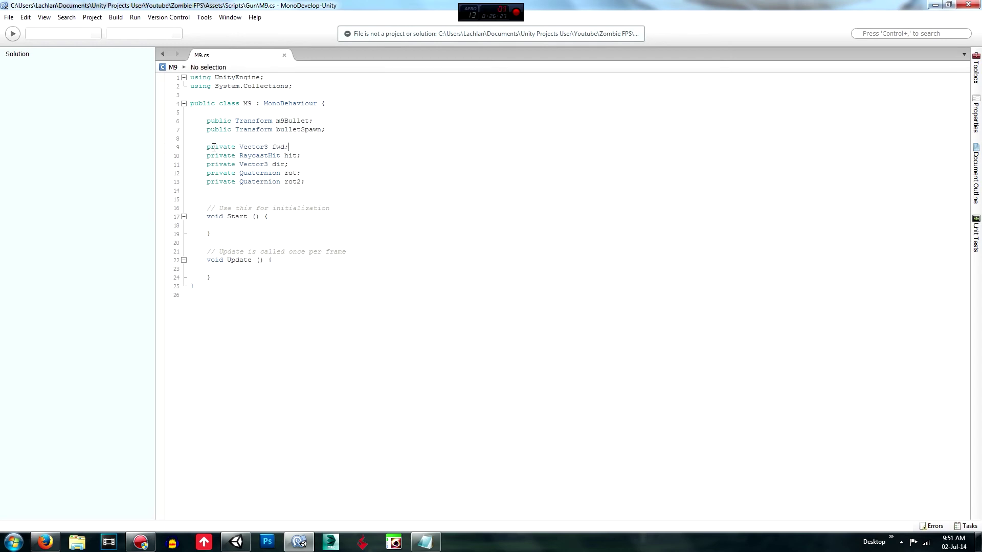
pyautogui.moveTo(206, 147); pyautogui.dragTo(295, 147)
pyautogui.click(295, 148)
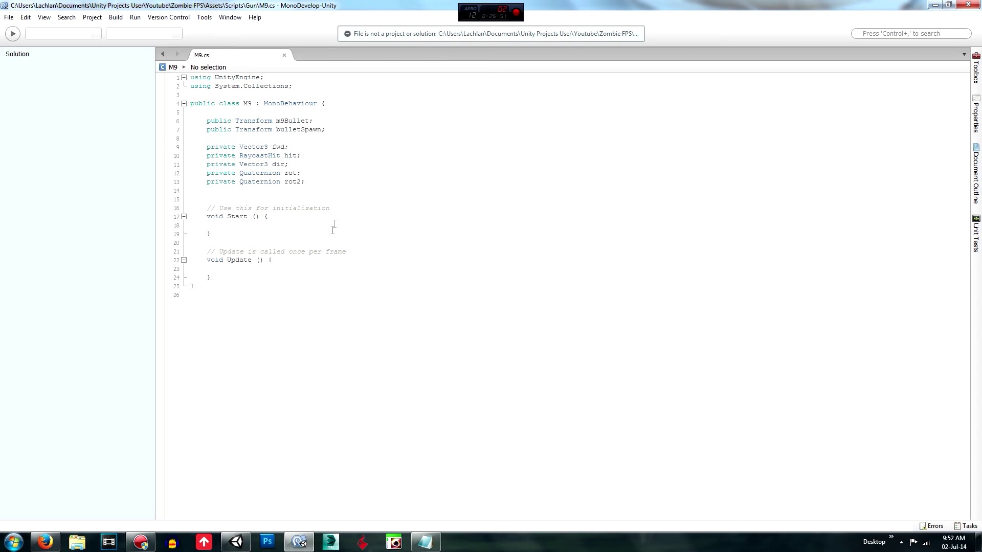
# Examine the private fwd, hit and dir variable declarations in the M9 class
pyautogui.click(310, 145)
pyautogui.doubleClick(246, 147)
pyautogui.click(323, 154)
pyautogui.moveTo(206, 156); pyautogui.dragTo(330, 154)
pyautogui.click(313, 156)
pyautogui.moveTo(209, 165); pyautogui.dragTo(321, 160)
pyautogui.click(320, 161)
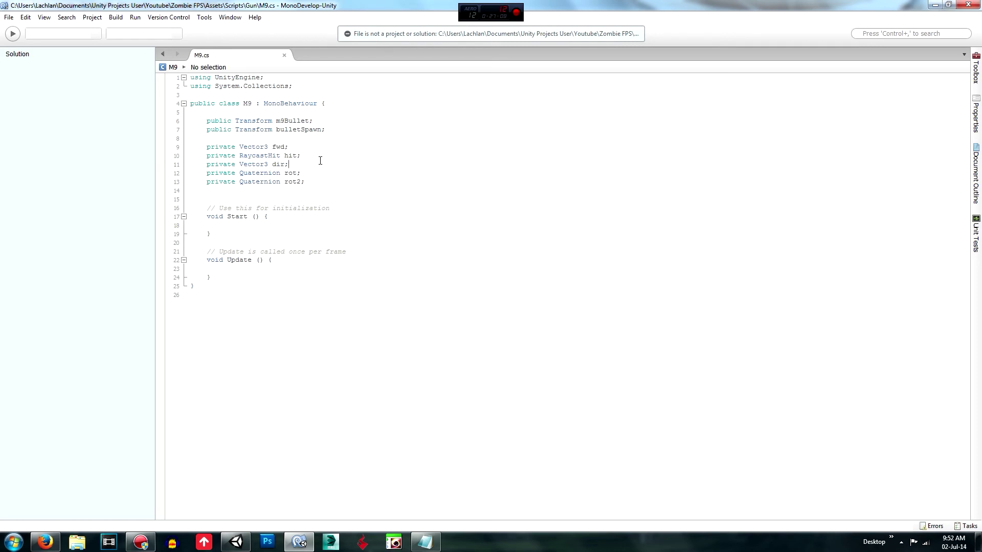
pyautogui.click(209, 165)
pyautogui.doubleClick(282, 164)
pyautogui.click(305, 167)
pyautogui.doubleClick(279, 164)
pyautogui.click(288, 165)
# Delete the private Quaternion rot2 declaration from the M9 class and save the script
pyautogui.doubleClick(222, 174)
pyautogui.moveTo(318, 182); pyautogui.dragTo(319, 173)
pyautogui.press('Delete')
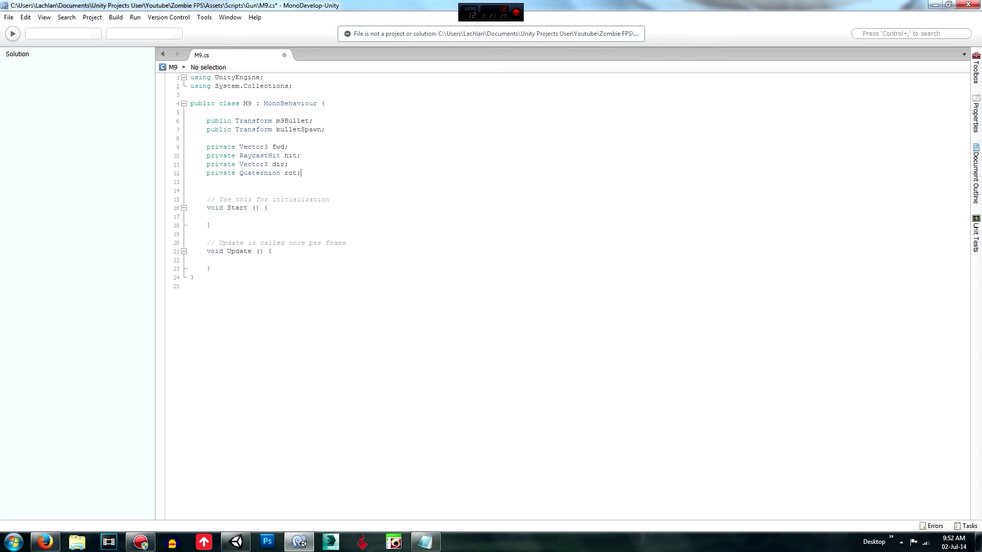
pyautogui.doubleClick(263, 175)
pyautogui.doubleClick(290, 173)
pyautogui.click(305, 174)
pyautogui.click(252, 208)
pyautogui.click(257, 217)
pyautogui.hotkey('ctrl', 's')
# Review the Update code in the Notepad reference file and the public and private variable declarations in M9.cs
pyautogui.scroll(5, 428, 375)
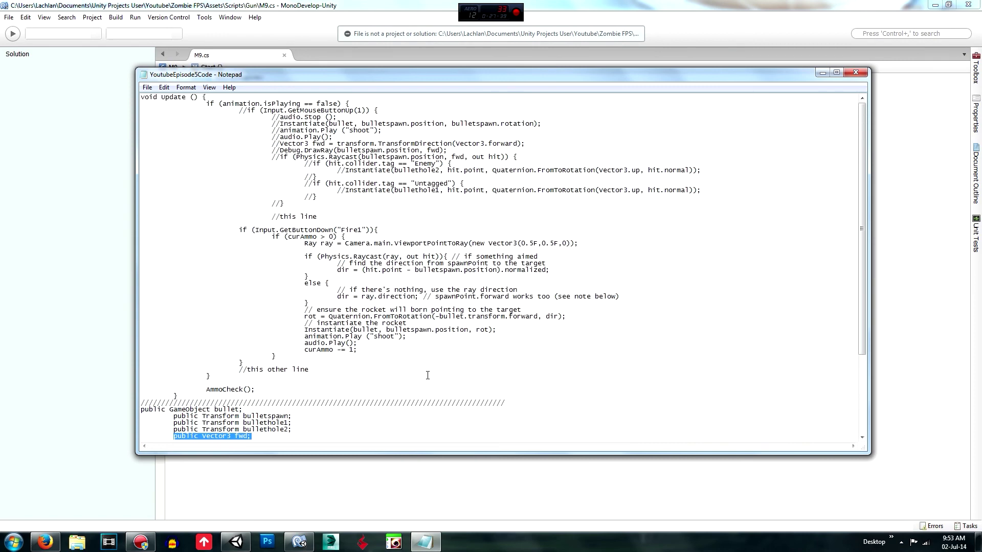
pyautogui.click(427, 375)
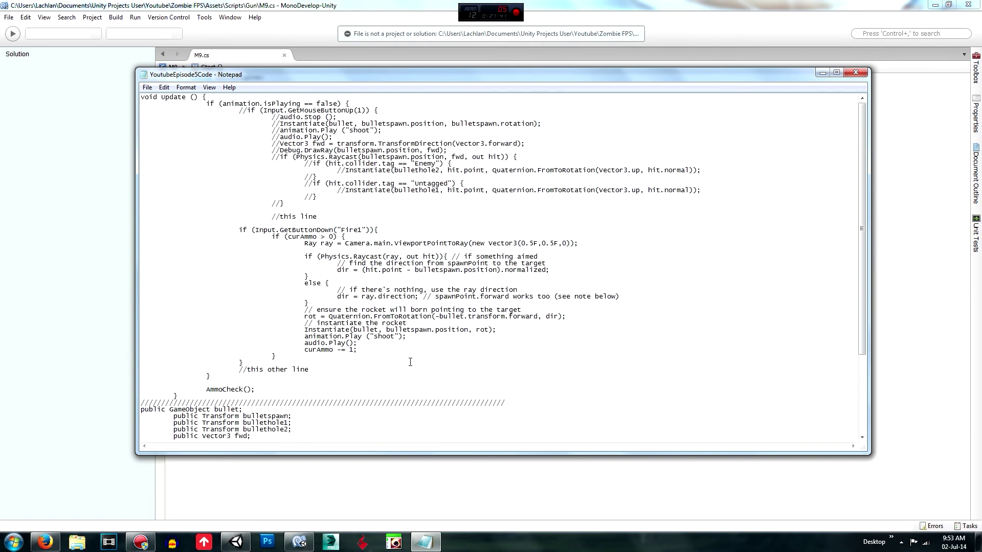
pyautogui.hotkey('alt', 'Tab')
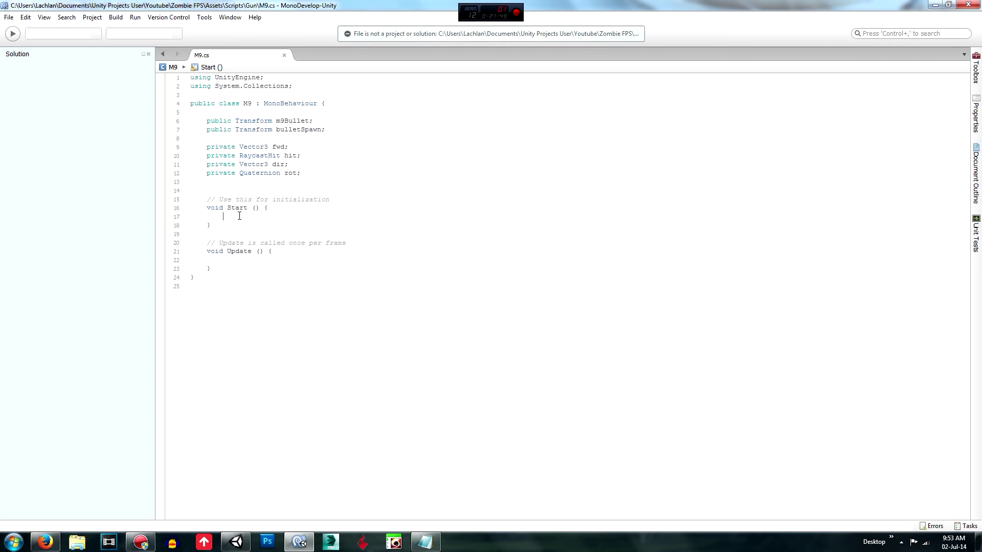
pyautogui.click(241, 260)
pyautogui.click(436, 548)
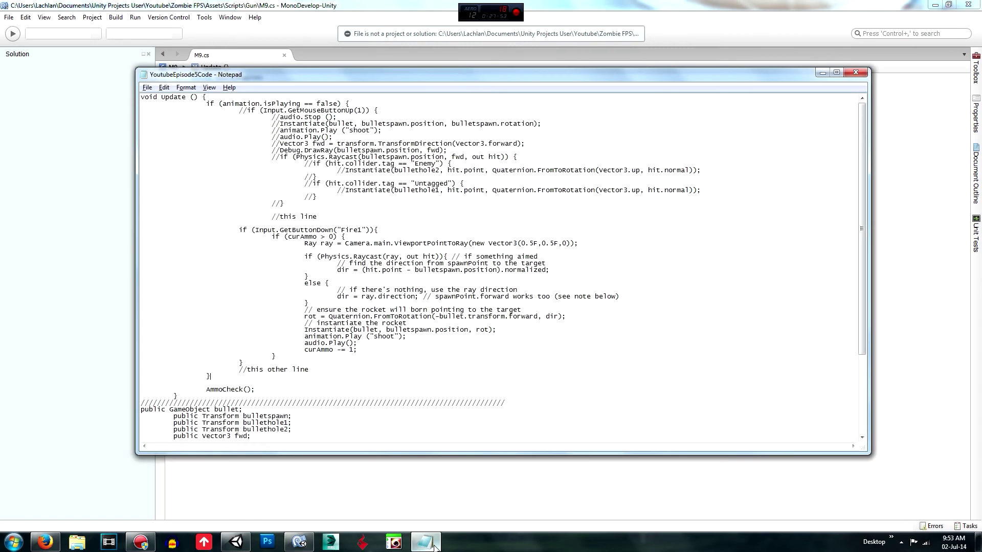
pyautogui.hotkey('alt', 'Tab')
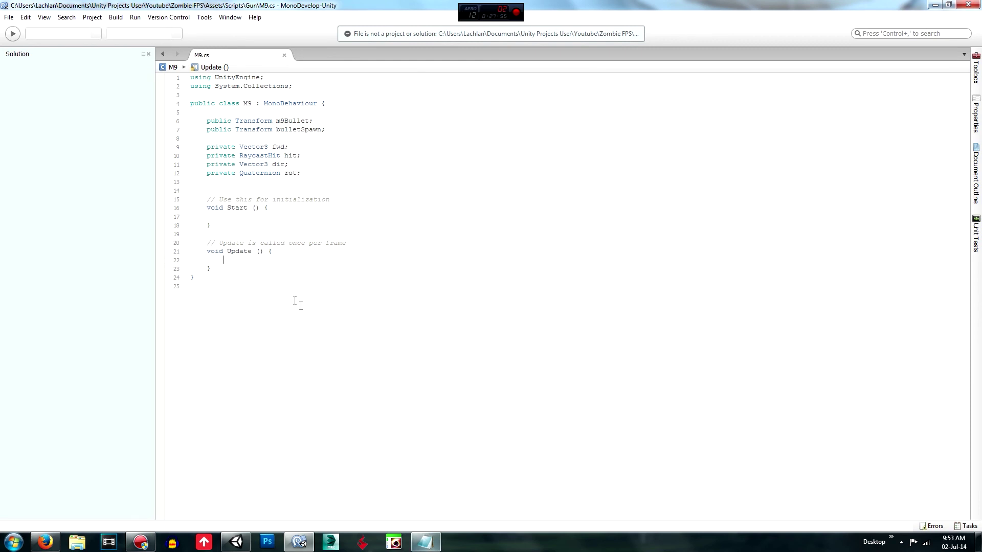
pyautogui.click(239, 218)
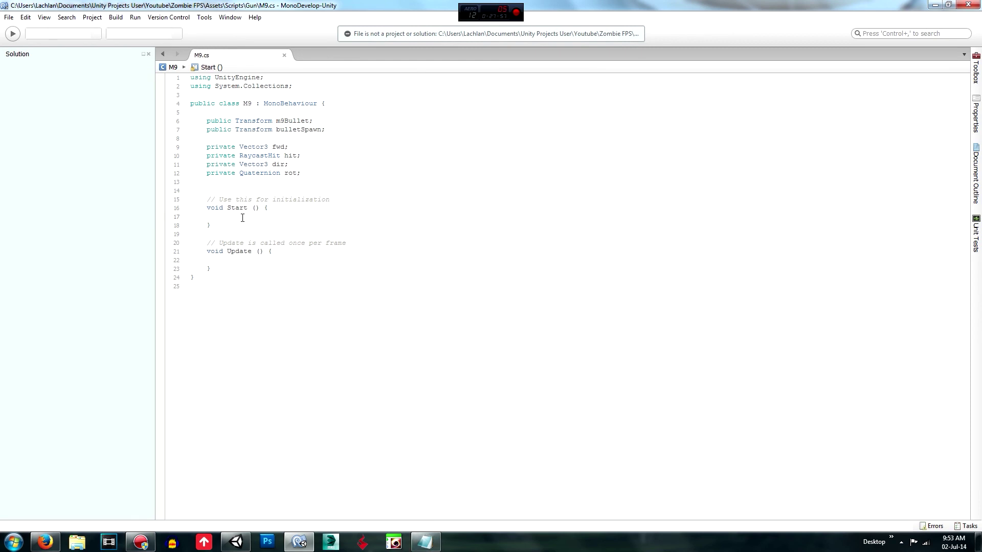
pyautogui.doubleClick(305, 129)
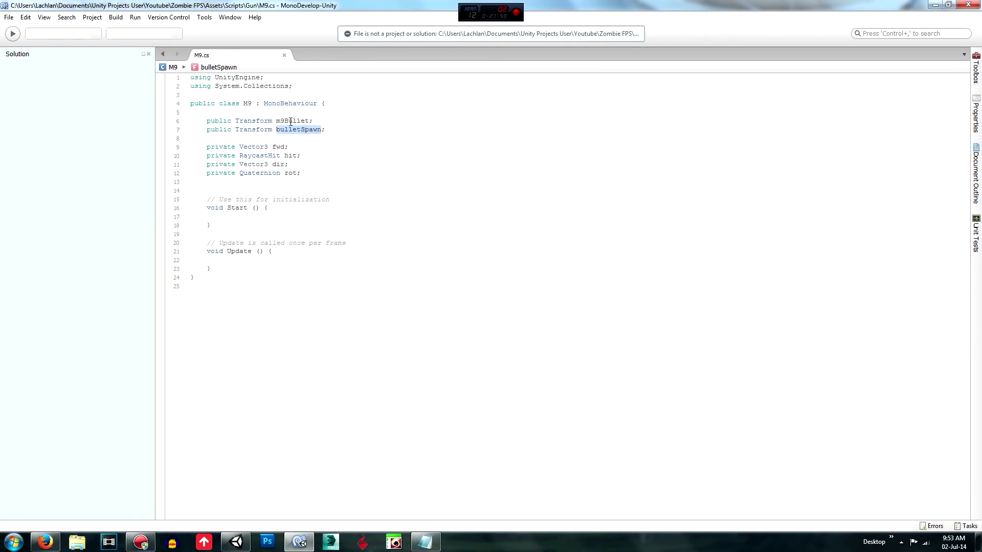
pyautogui.doubleClick(291, 121)
pyautogui.click(287, 139)
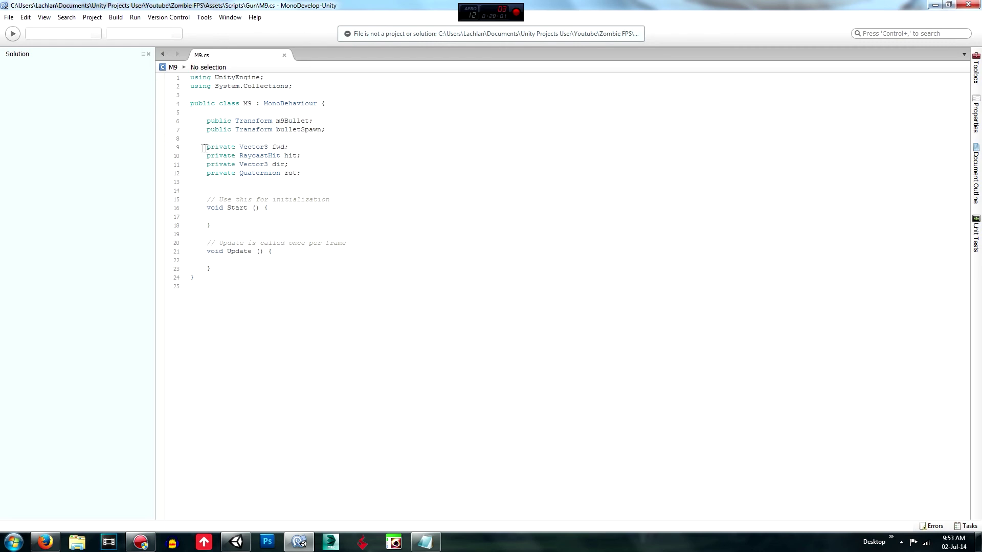
pyautogui.moveTo(204, 148); pyautogui.dragTo(328, 173)
pyautogui.click(328, 173)
pyautogui.click(291, 156)
pyautogui.click(309, 173)
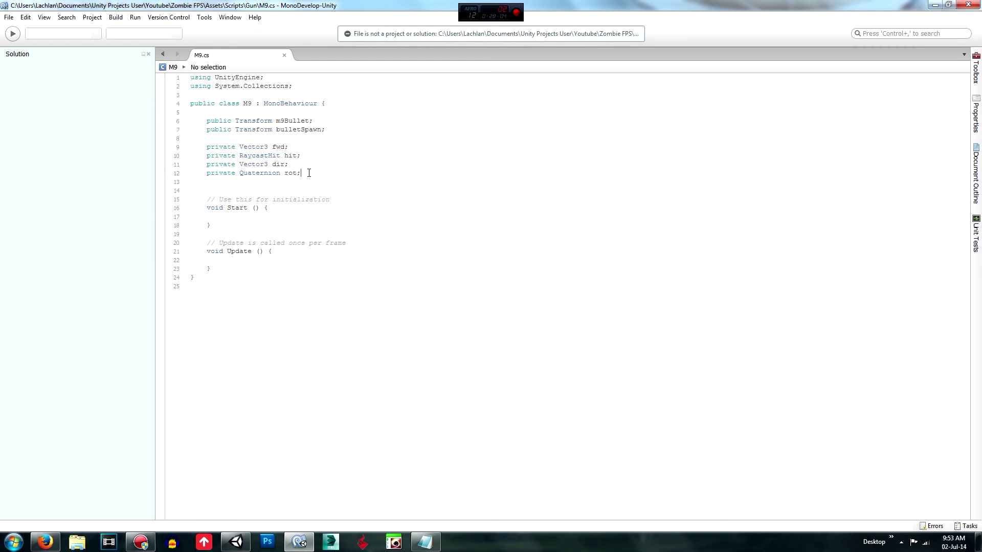
pyautogui.click(280, 217)
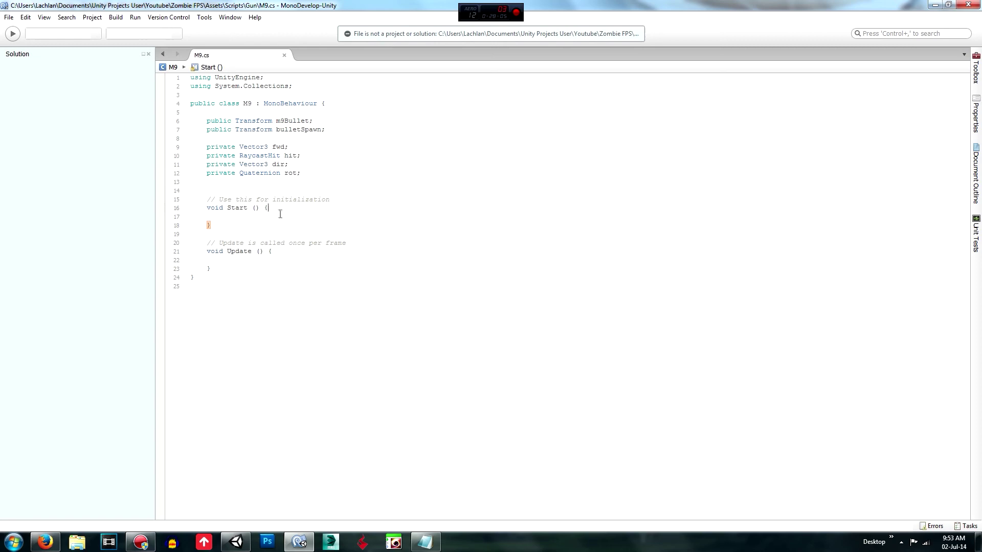
# Copy the Update body, including AmmoCheck();, from the Notepad reference into M9's Update method and remove the blank line above AmmoCheck();
pyautogui.click(278, 261)
pyautogui.click(425, 542)
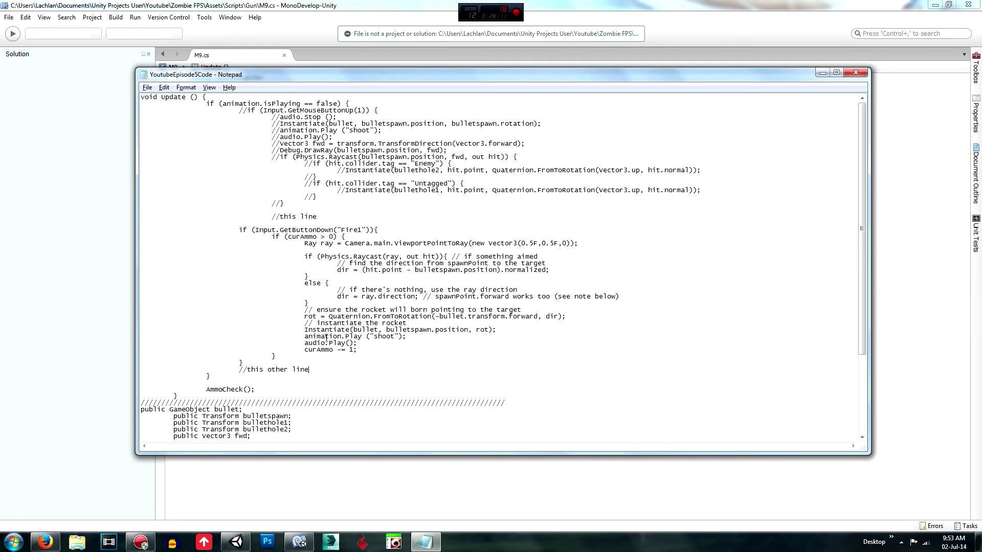
pyautogui.moveTo(191, 395); pyautogui.dragTo(141, 97)
pyautogui.click(285, 369)
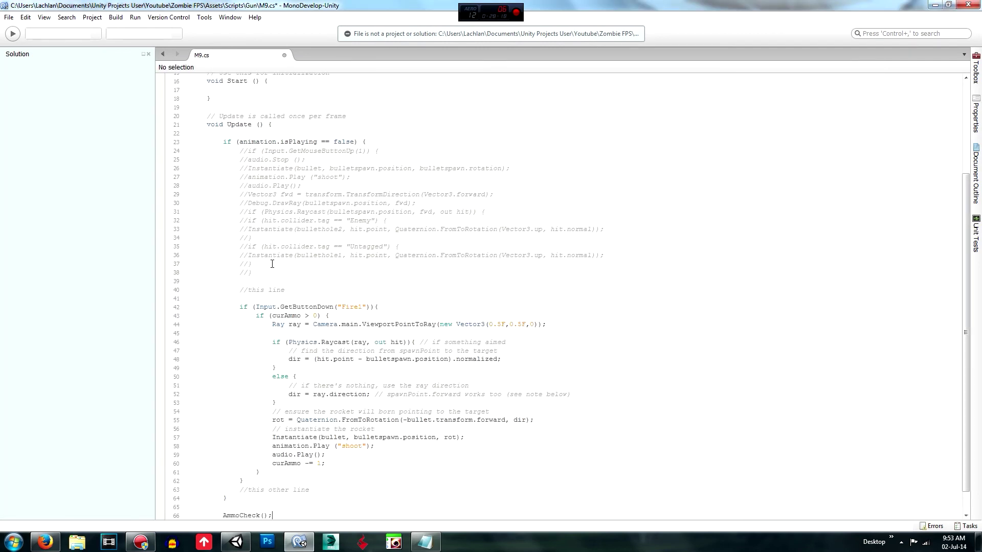
pyautogui.scroll(-1, 272, 263)
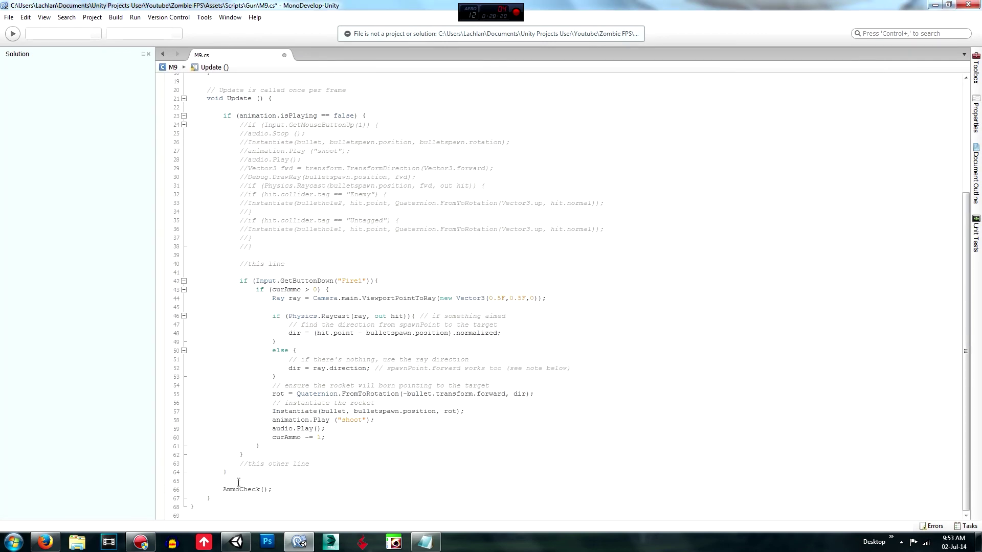
pyautogui.moveTo(241, 483); pyautogui.dragTo(245, 474)
pyautogui.press('Delete')
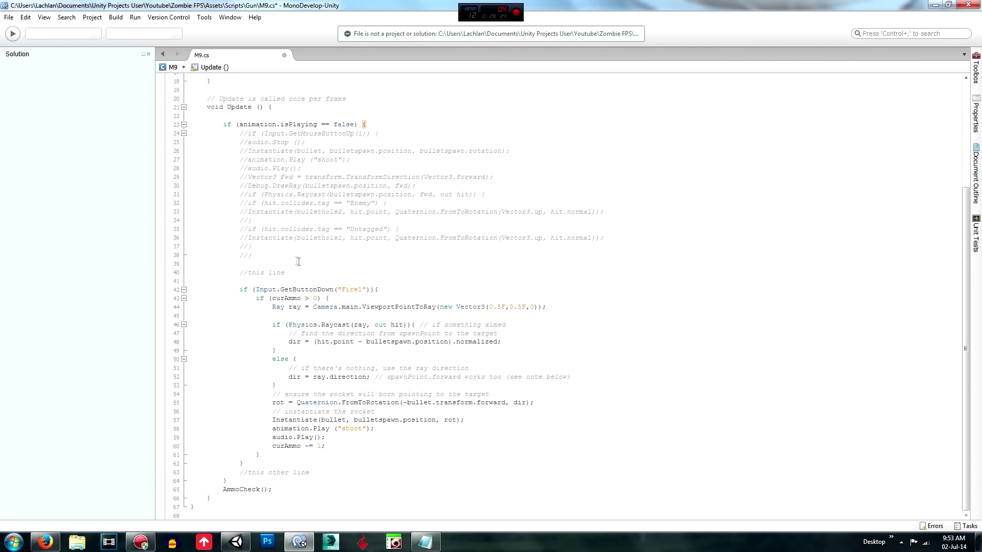
# Delete the commented-out block between the animation.isPlaying and Fire1 conditions, plus the "//this other line" comment below the Fire1 block
pyautogui.scroll(5, 297, 261)
pyautogui.moveTo(300, 423); pyautogui.dragTo(465, 268)
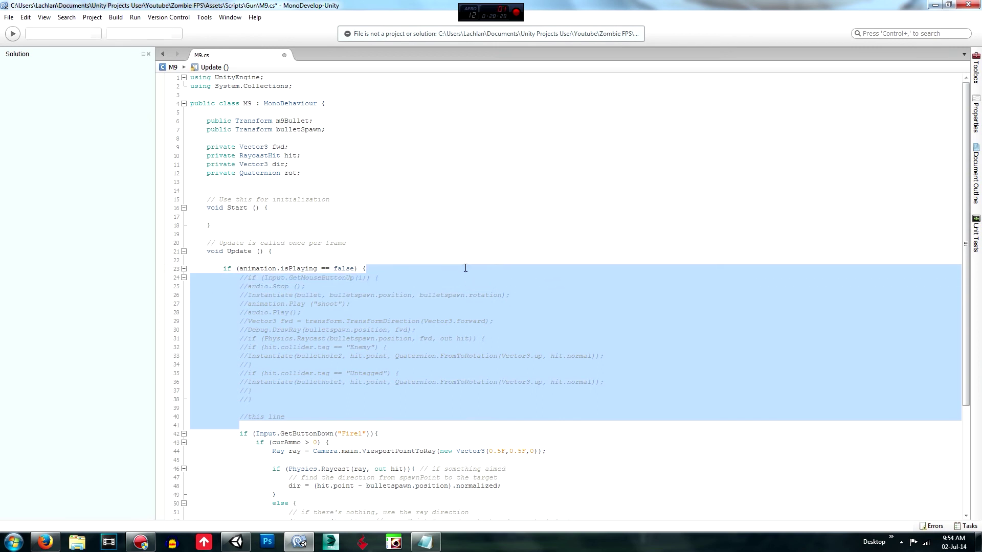
pyautogui.press('Delete')
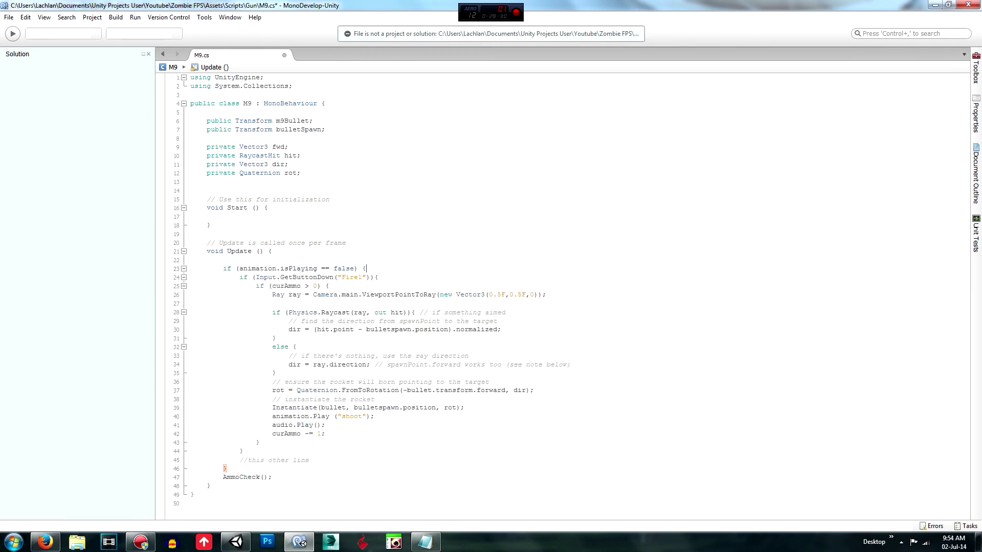
pyautogui.hotkey('ctrl', 's')
pyautogui.moveTo(325, 460)
pyautogui.mouseDown()
pyautogui.moveTo(321, 446)
pyautogui.moveTo(313, 455)
pyautogui.mouseUp()
pyautogui.press('Delete')
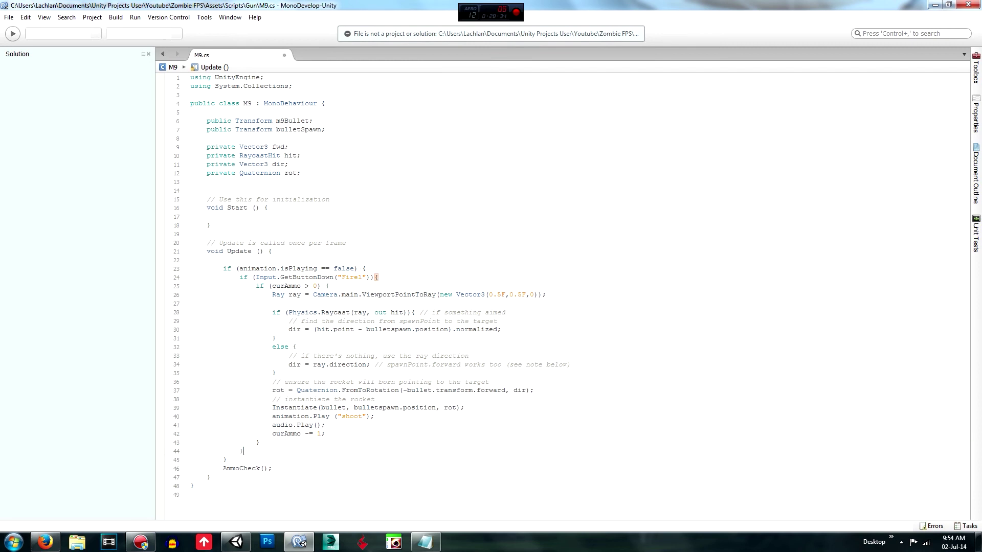
# Delete all comments from the Physics.Raycast if block and its else block in Update
pyautogui.moveTo(499, 322); pyautogui.dragTo(415, 313)
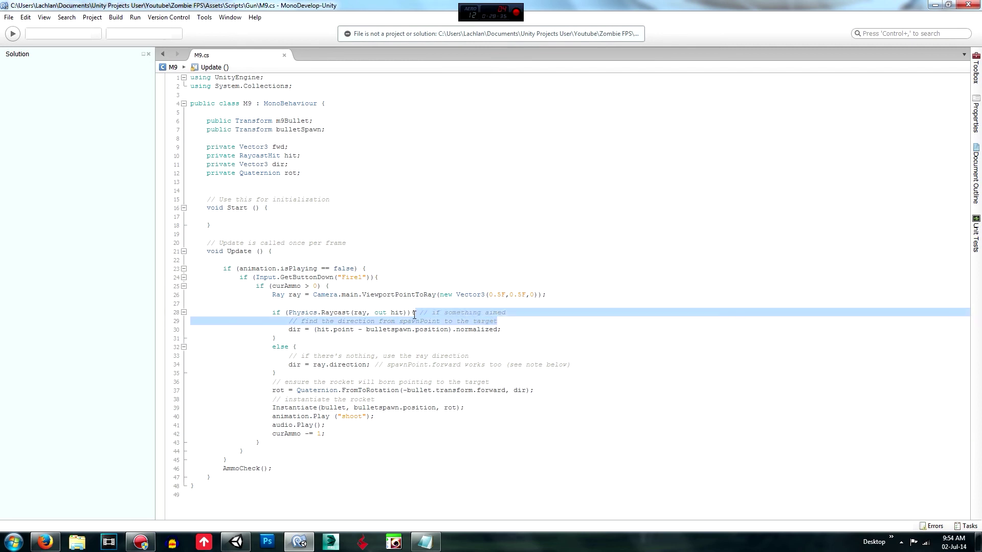
pyautogui.press('Delete')
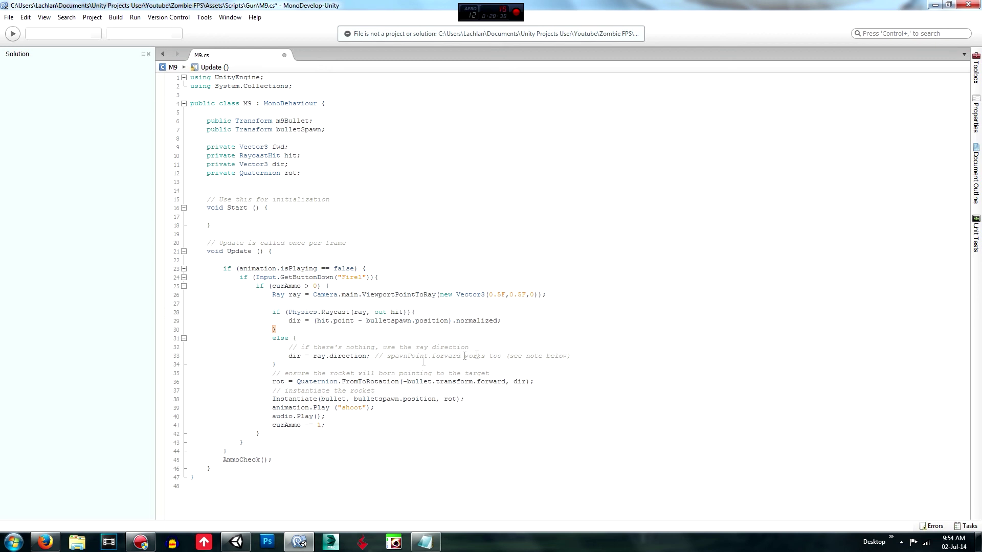
pyautogui.moveTo(572, 356); pyautogui.dragTo(372, 359)
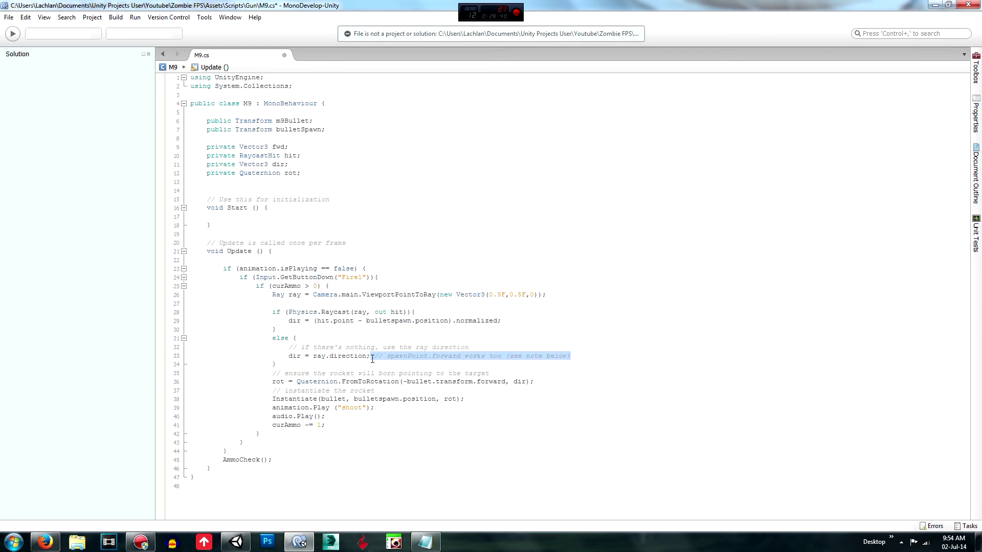
pyautogui.press('Delete')
pyautogui.moveTo(470, 348); pyautogui.dragTo(438, 340)
pyautogui.press('Delete')
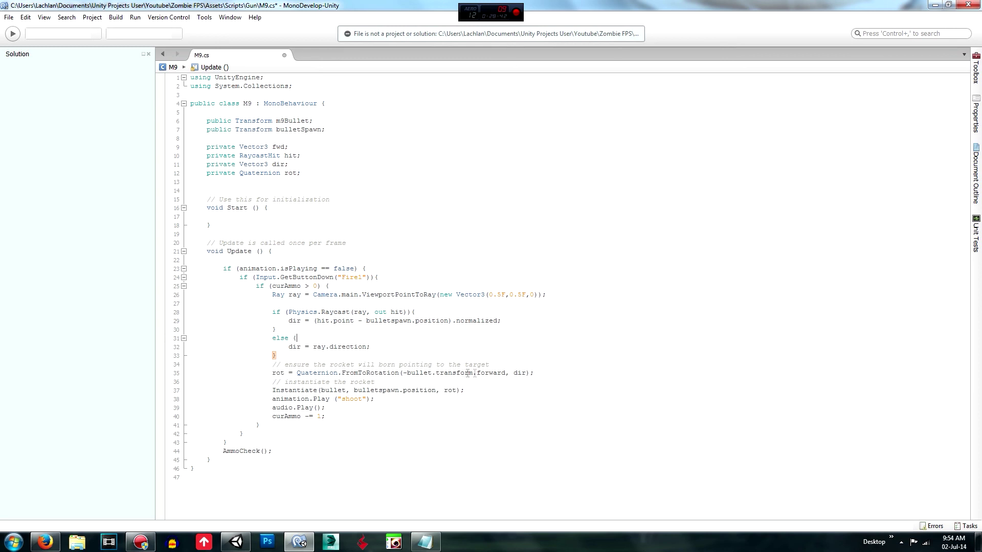
# Delete the two rocket comments above the rot assignment and the Instantiate call, then save the script
pyautogui.moveTo(492, 364); pyautogui.dragTo(278, 356)
pyautogui.press('Delete')
pyautogui.moveTo(376, 373); pyautogui.dragTo(566, 364)
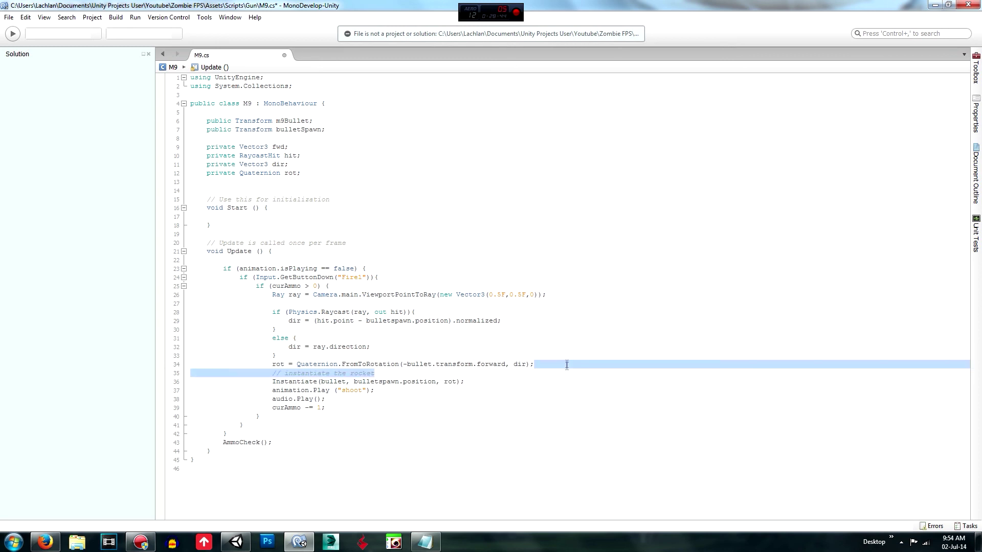
pyautogui.press('Delete')
pyautogui.hotkey('ctrl', 's')
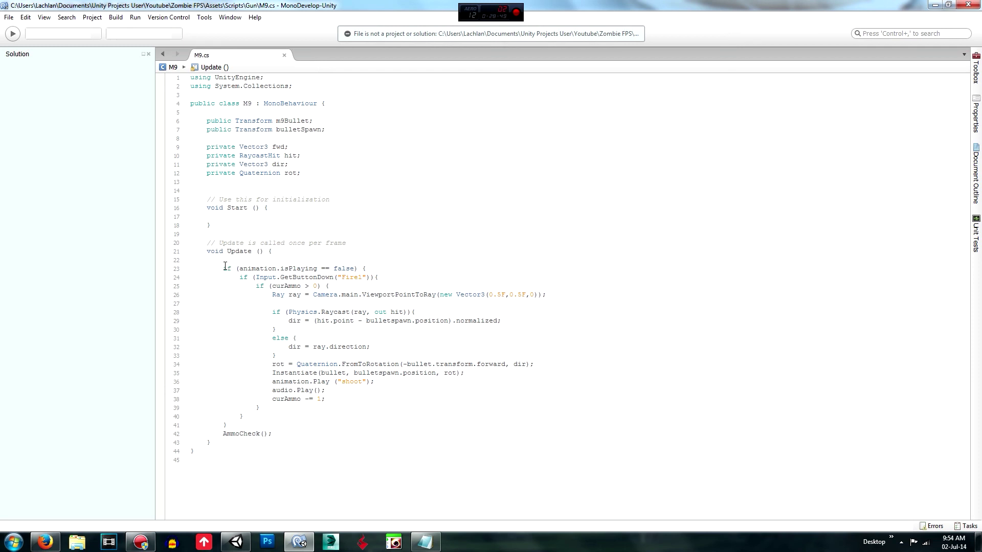
# Remove the blank line at the start of the Update method and save the script
pyautogui.click(266, 255)
pyautogui.press('BackSpace')
pyautogui.hotkey('ctrl', 's')
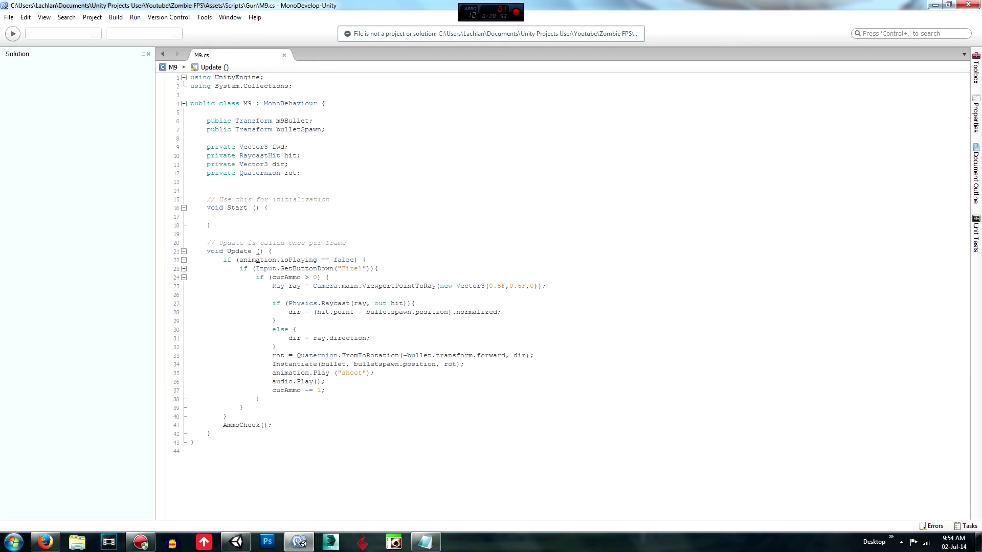
# Examine the nested animation.isPlaying, Fire1 button and curAmmo > 0 conditions and their code blocks in Update
pyautogui.moveTo(224, 260); pyautogui.dragTo(421, 259)
pyautogui.click(219, 260)
pyautogui.moveTo(218, 260); pyautogui.dragTo(369, 259)
pyautogui.click(369, 258)
pyautogui.moveTo(222, 263); pyautogui.dragTo(424, 256)
pyautogui.click(423, 258)
pyautogui.moveTo(240, 269); pyautogui.dragTo(366, 409)
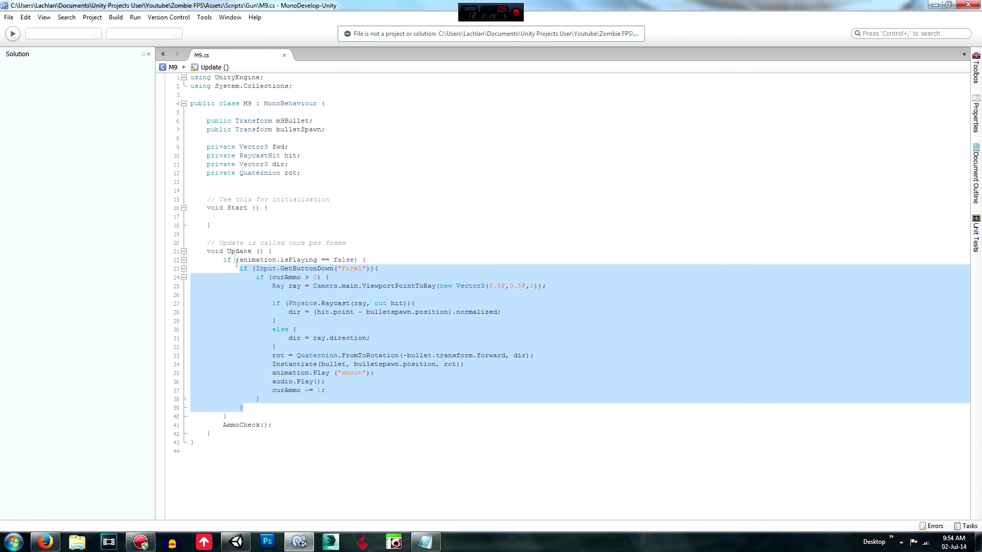
pyautogui.click(405, 277)
pyautogui.moveTo(241, 269); pyautogui.dragTo(227, 416)
pyautogui.click(275, 303)
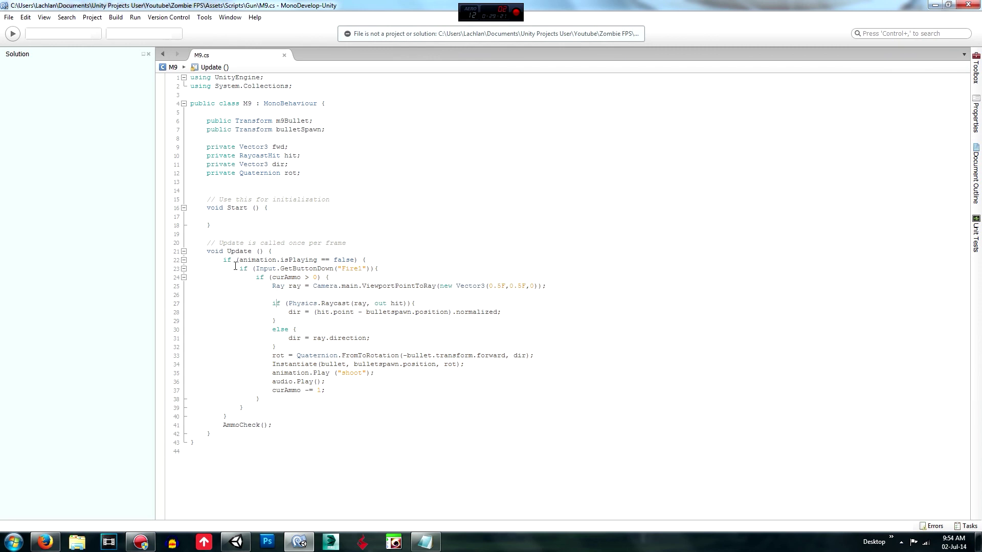
pyautogui.doubleClick(343, 270)
pyautogui.click(375, 305)
pyautogui.moveTo(239, 270); pyautogui.dragTo(250, 408)
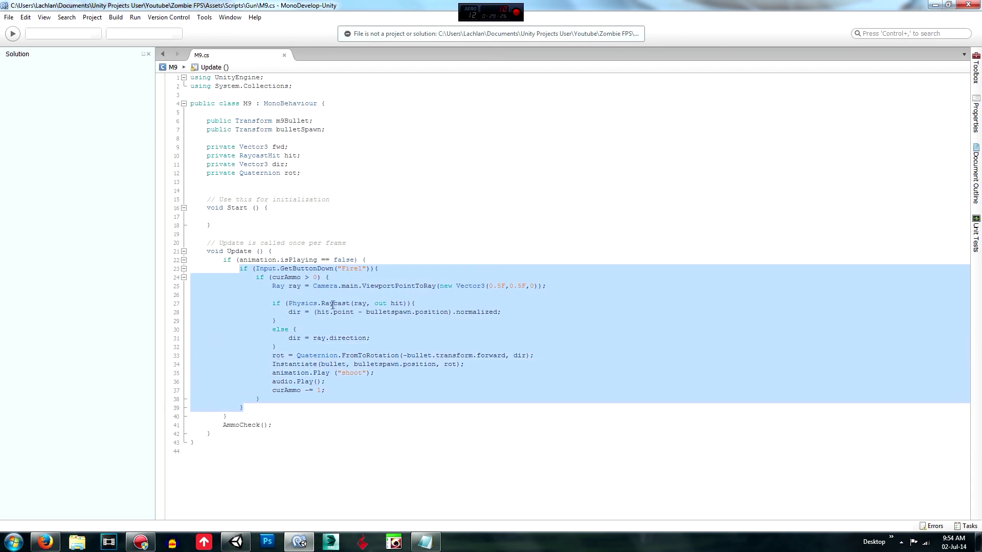
pyautogui.click(358, 287)
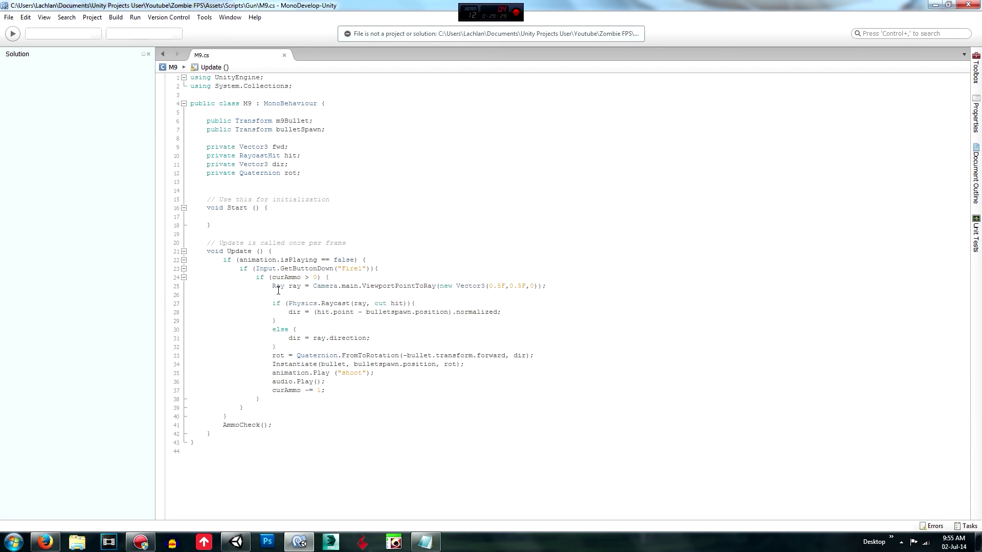
pyautogui.moveTo(278, 291)
pyautogui.moveTo(256, 278); pyautogui.dragTo(283, 398)
pyautogui.click(282, 397)
pyautogui.click(295, 278)
pyautogui.moveTo(256, 277); pyautogui.dragTo(274, 399)
pyautogui.click(292, 340)
# Delete the extra blank line between the rot declaration and the Start method's comment, and save the script
pyautogui.click(323, 166)
pyautogui.click(339, 173)
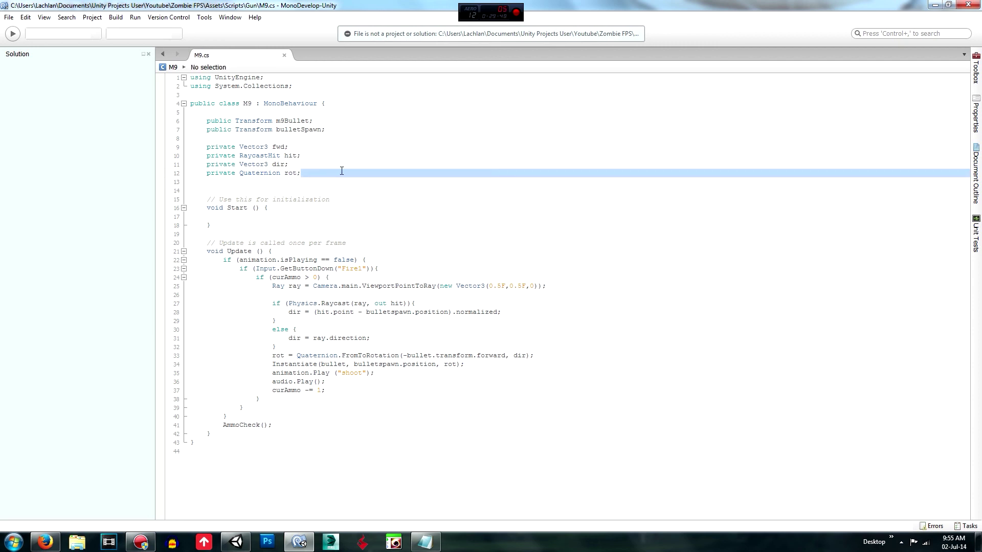
pyautogui.press('Delete')
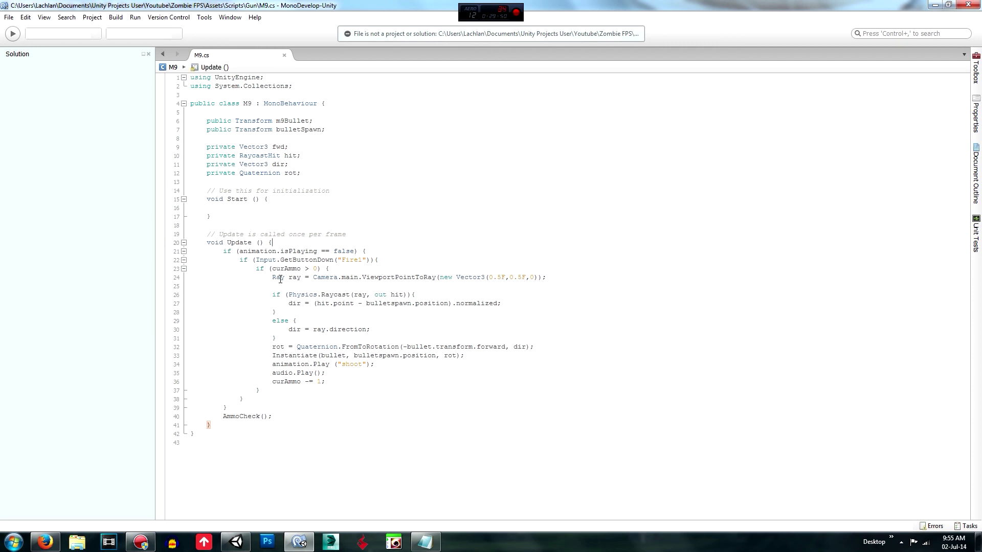
# Examine the Ray declaration that uses Camera.main.ViewportPointToRay and its Vector3 argument, along with the private variable declarations
pyautogui.moveTo(272, 277); pyautogui.dragTo(596, 275)
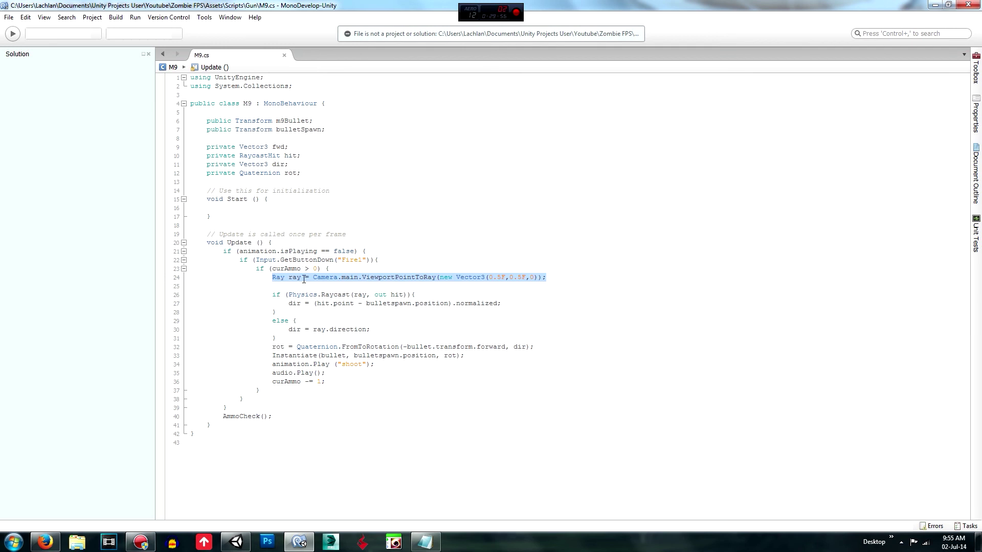
pyautogui.click(298, 281)
pyautogui.moveTo(206, 147); pyautogui.dragTo(330, 172)
pyautogui.click(330, 172)
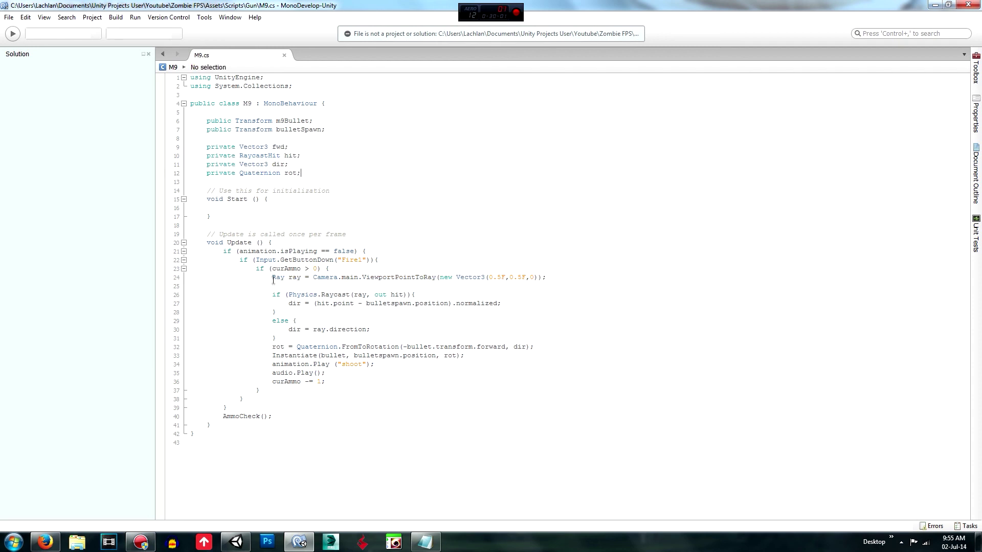
pyautogui.moveTo(272, 277); pyautogui.dragTo(563, 277)
pyautogui.click(564, 278)
pyautogui.moveTo(271, 279); pyautogui.dragTo(613, 283)
pyautogui.click(614, 283)
pyautogui.doubleClick(366, 277)
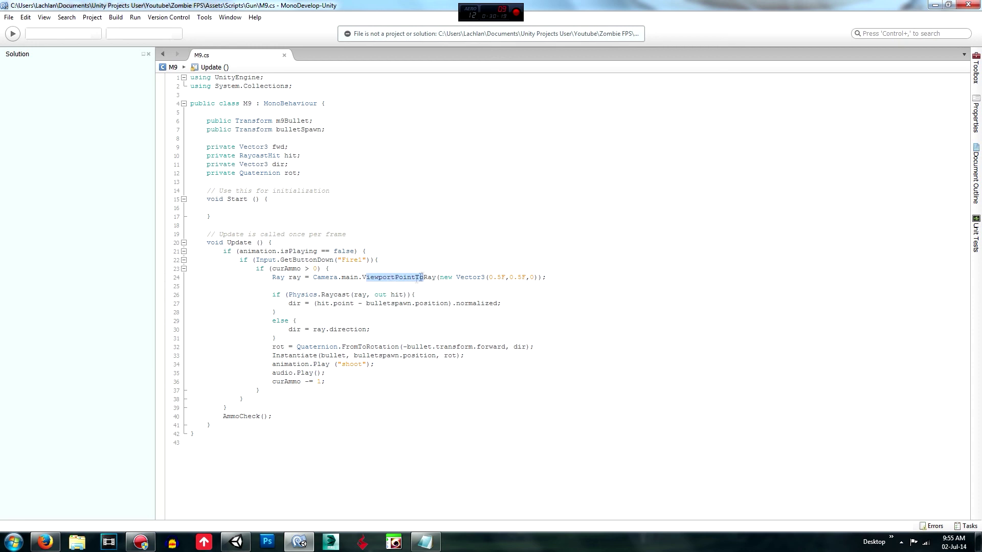
pyautogui.click(424, 277)
pyautogui.moveTo(438, 277); pyautogui.dragTo(596, 279)
pyautogui.click(596, 279)
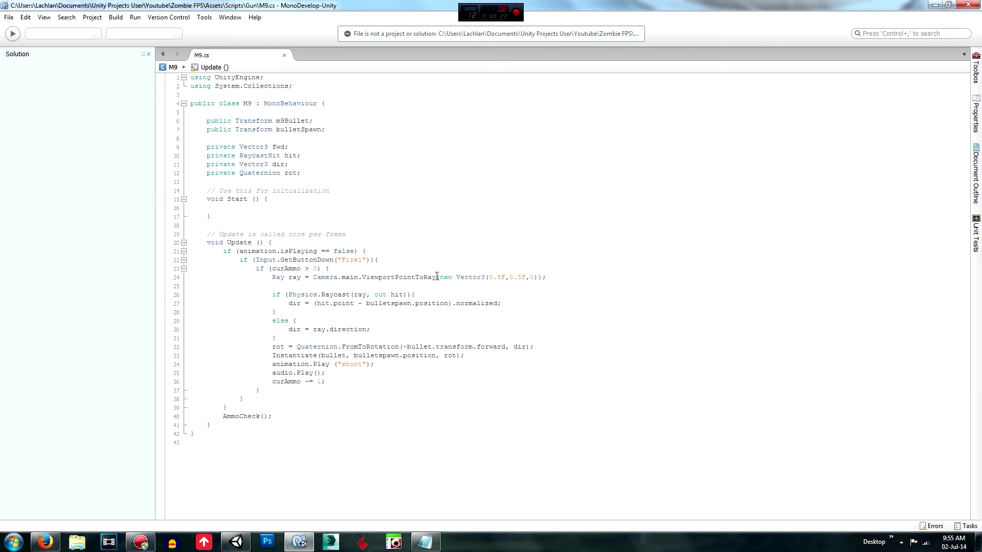